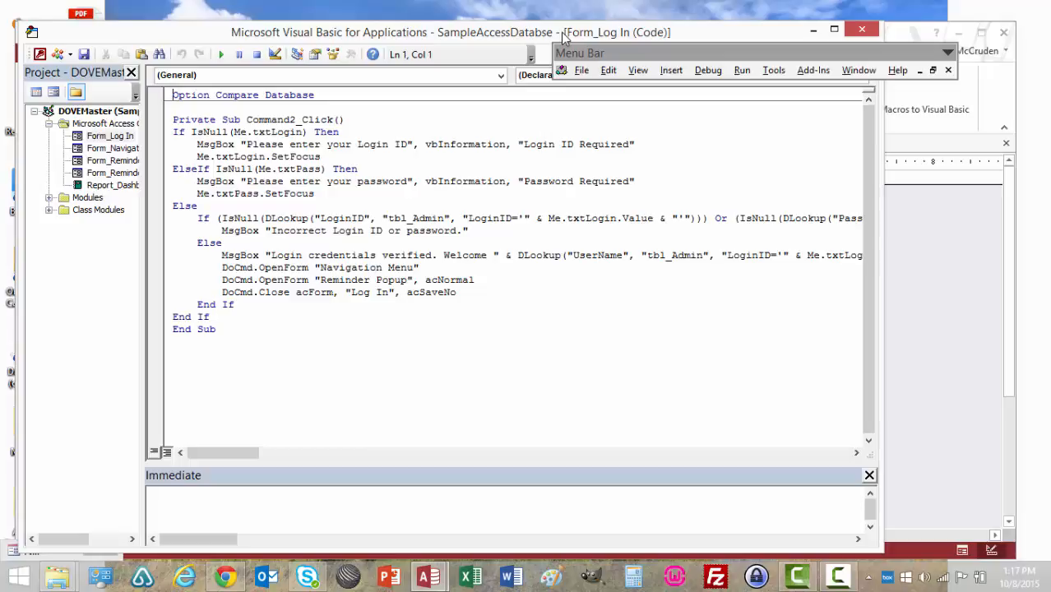
# Review the login button's procedure code in the VBA editor.
pyautogui.moveTo(566, 37); pyautogui.dragTo(555, 67)
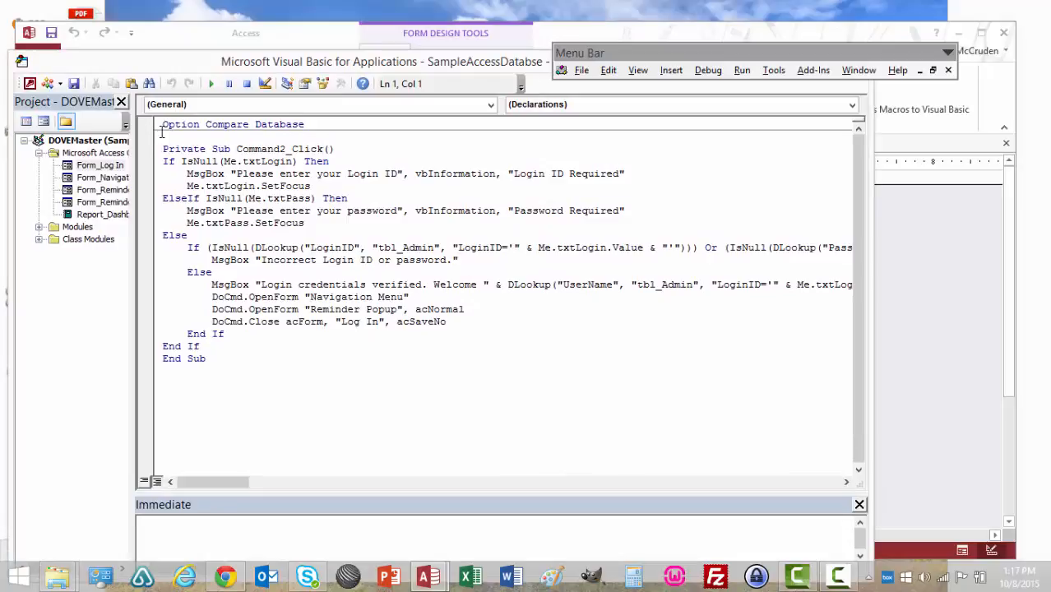
pyautogui.moveTo(167, 145); pyautogui.dragTo(314, 338)
pyautogui.click(316, 351)
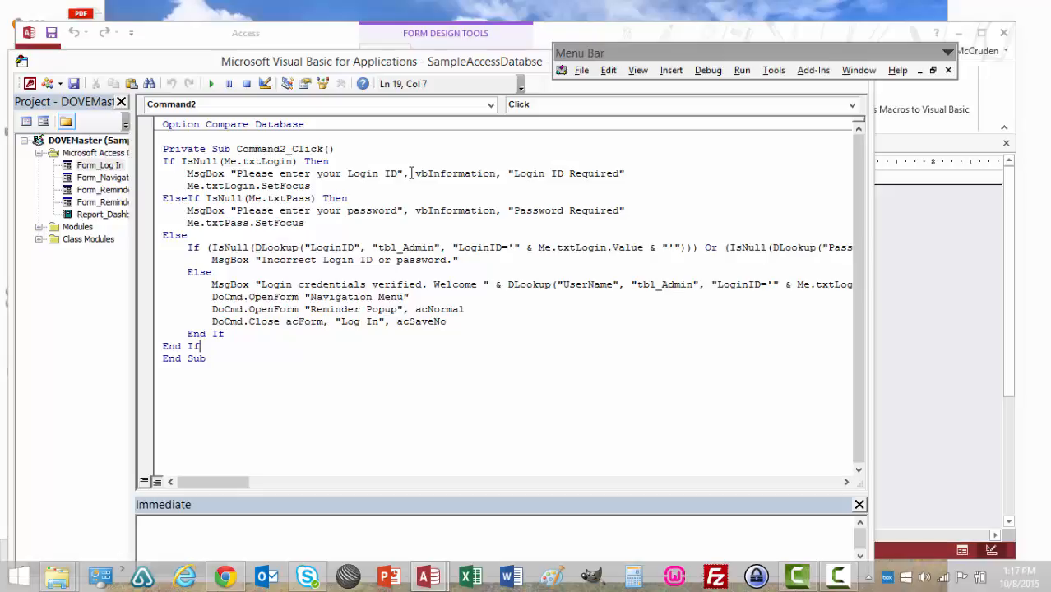
pyautogui.moveTo(494, 60); pyautogui.dragTo(534, 95)
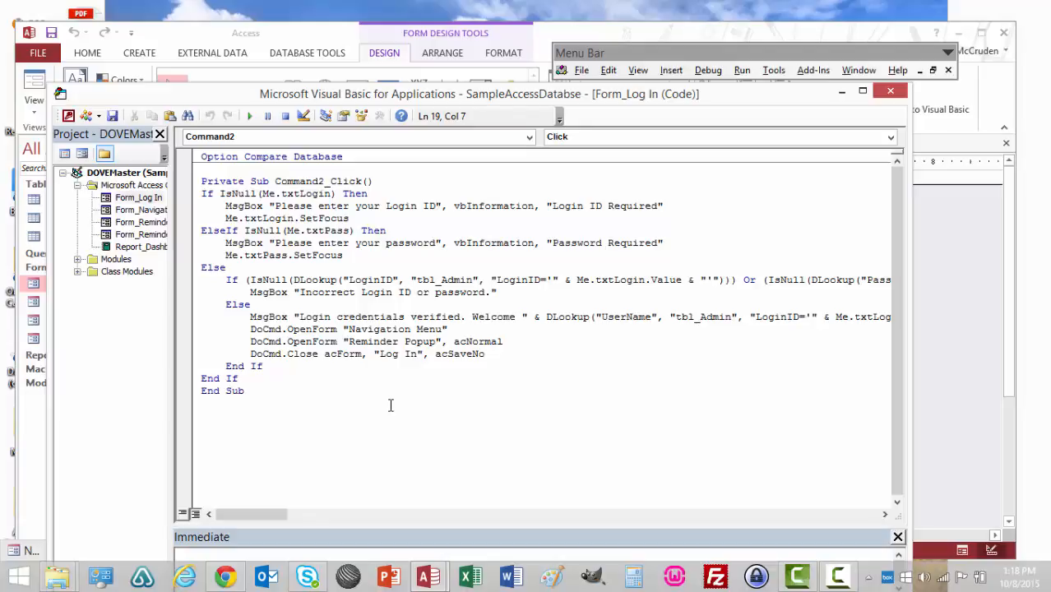
# Close the VBA editor and open the Navigation Menu form in Design View.
pyautogui.click(894, 92)
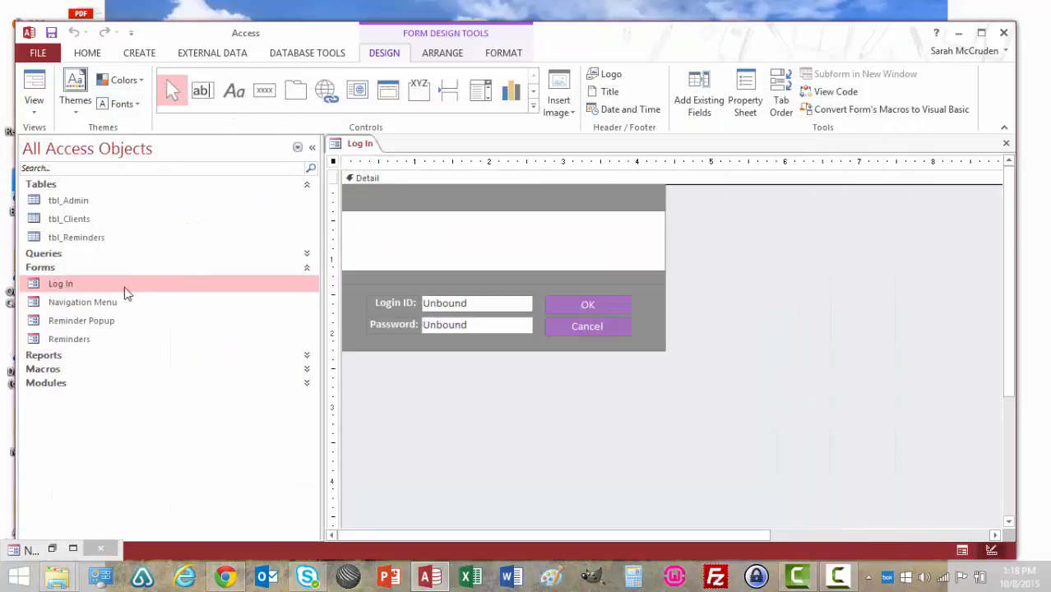
pyautogui.rightClick(66, 308)
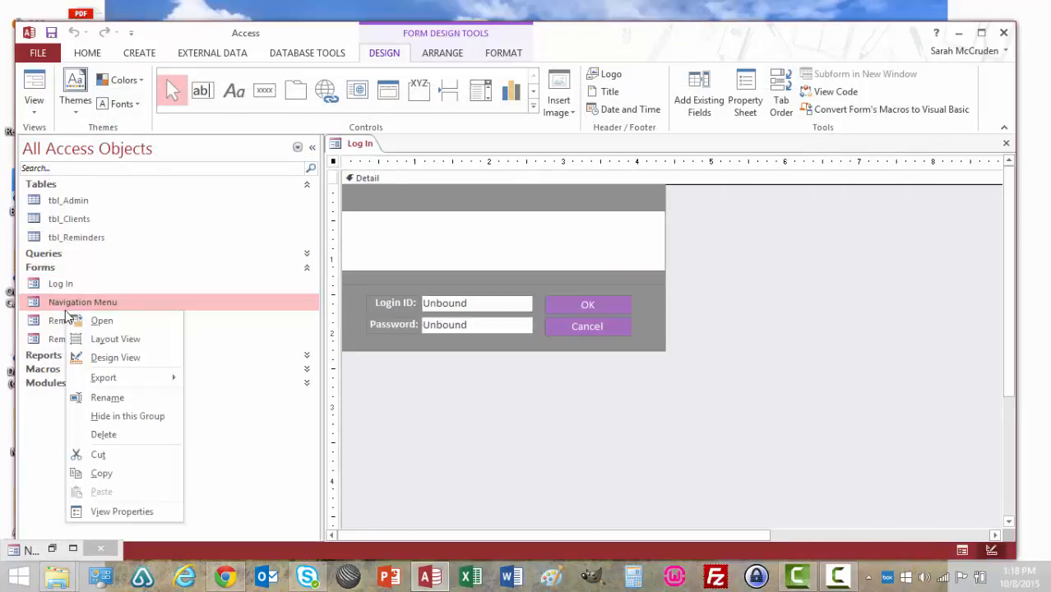
pyautogui.click(86, 365)
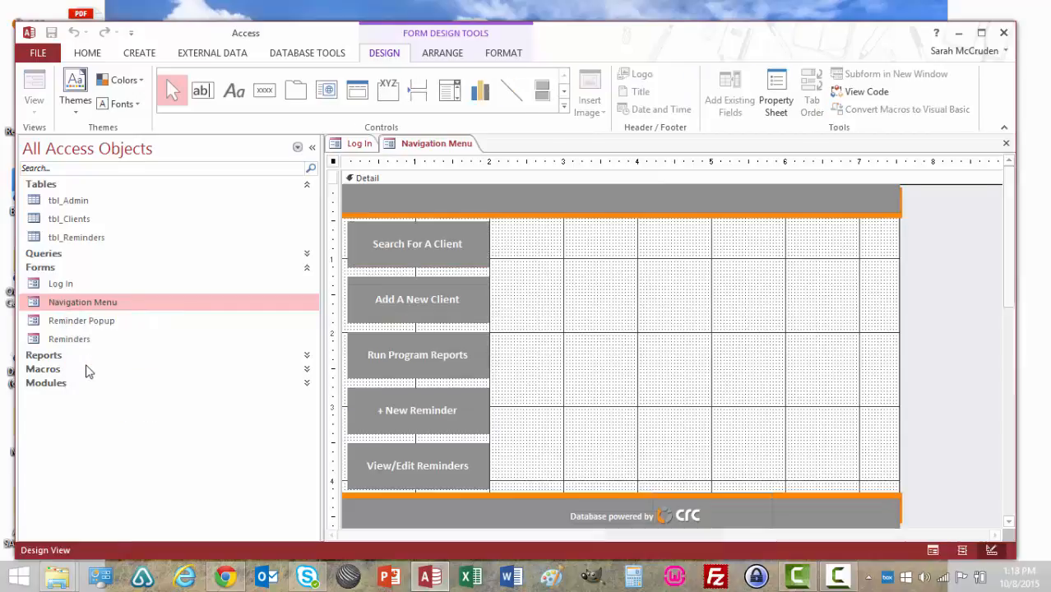
# Open the Log In form's code and highlight the statement that opens Navigation Menu.
pyautogui.click(359, 145)
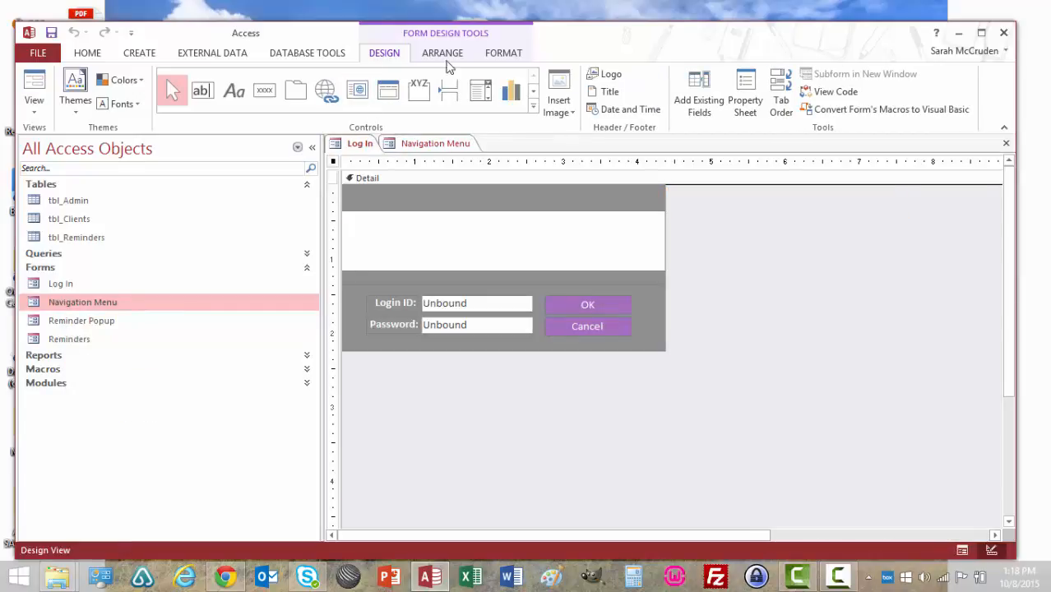
pyautogui.click(861, 91)
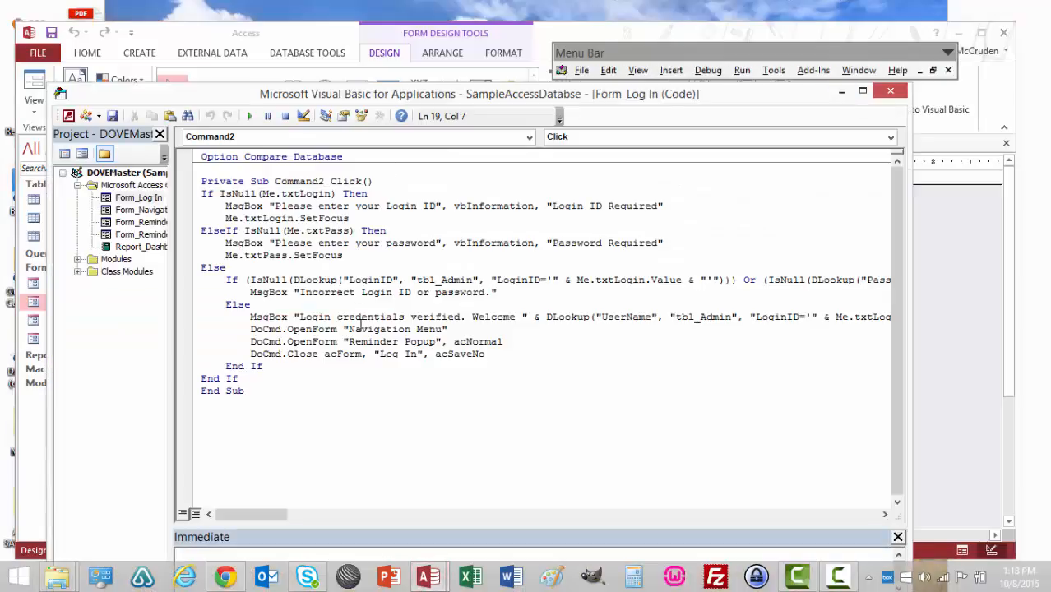
pyautogui.moveTo(286, 329); pyautogui.dragTo(447, 329)
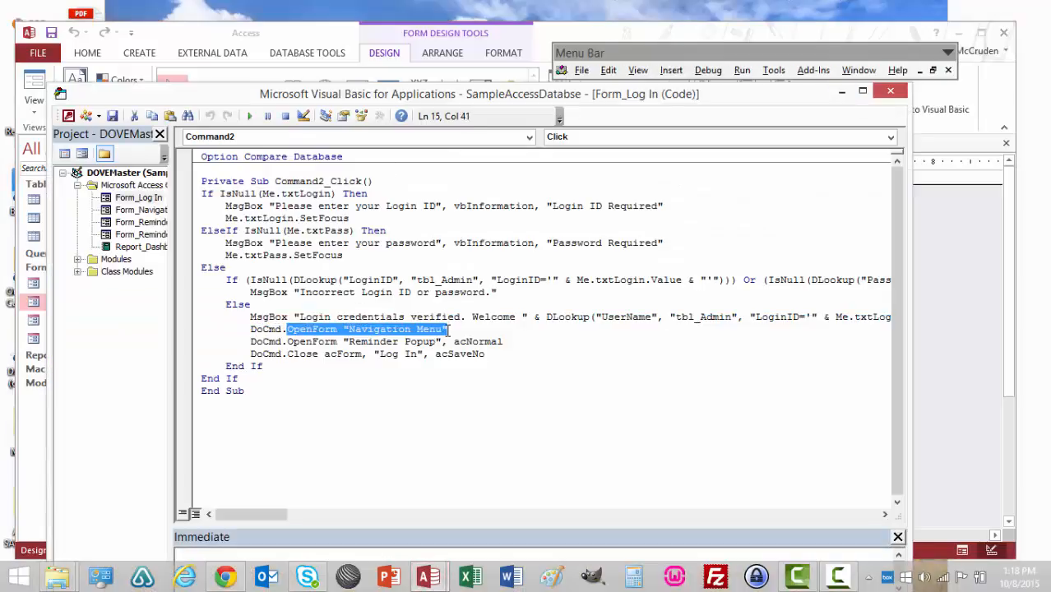
pyautogui.click(344, 328)
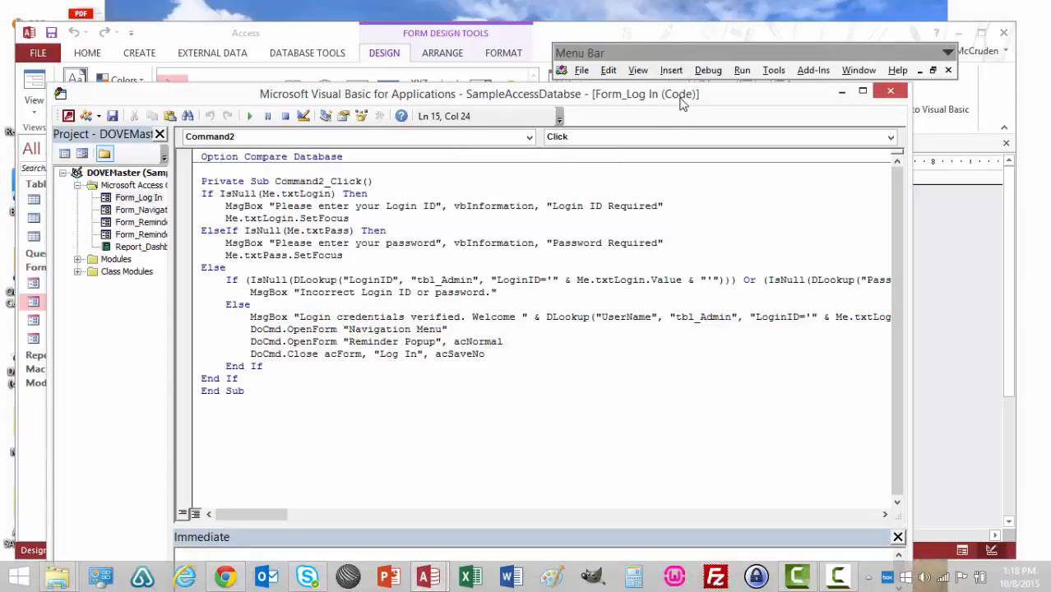
pyautogui.moveTo(679, 97); pyautogui.dragTo(860, 488)
pyautogui.click(457, 143)
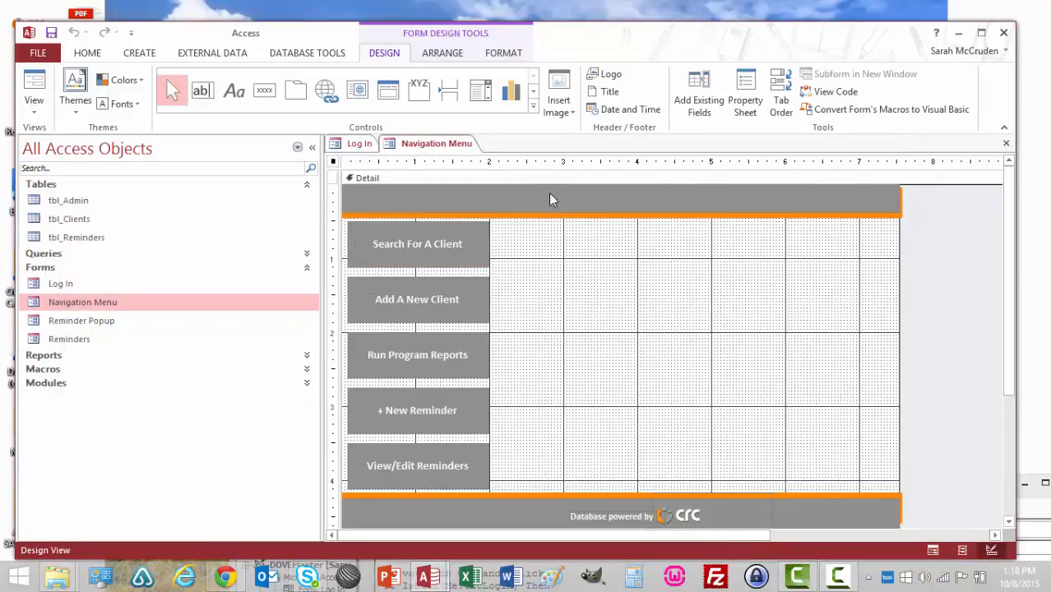
pyautogui.click(1027, 506)
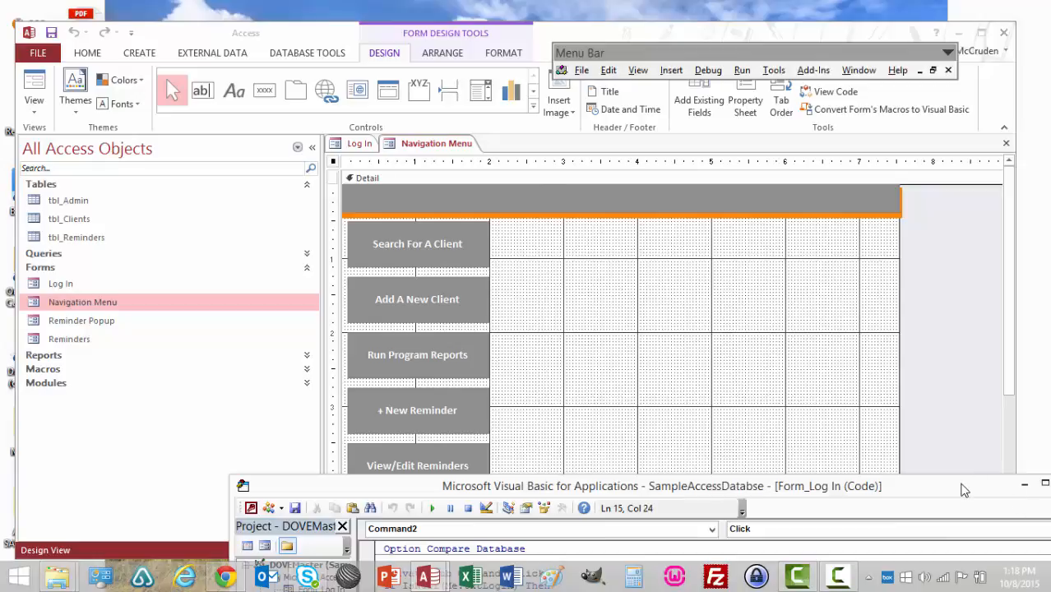
pyautogui.moveTo(964, 490); pyautogui.dragTo(935, 158)
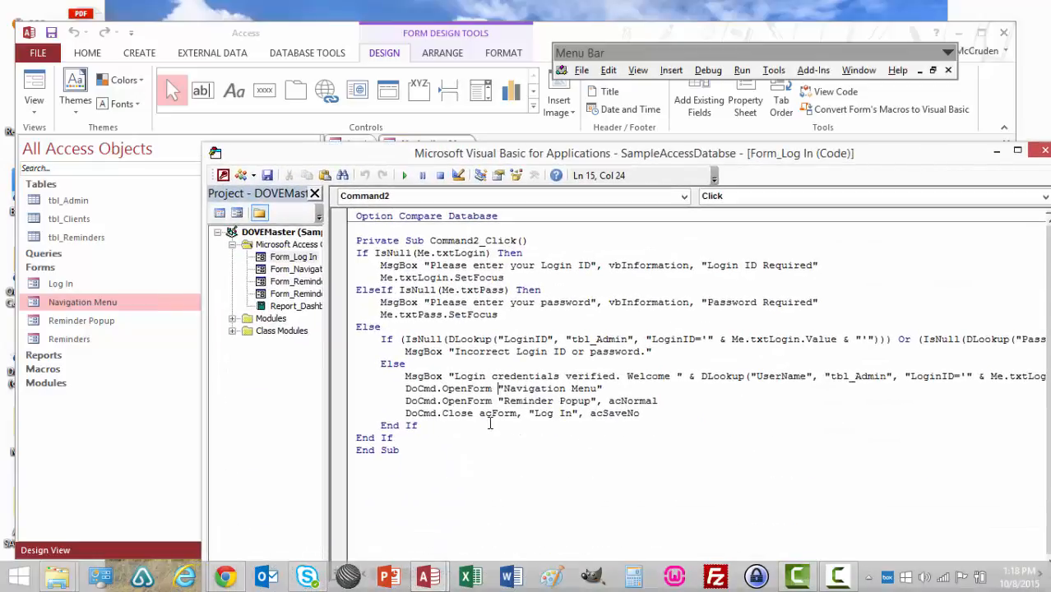
# Highlight the statements that close Log In and open Reminder Popup.
pyautogui.moveTo(499, 416); pyautogui.dragTo(636, 414)
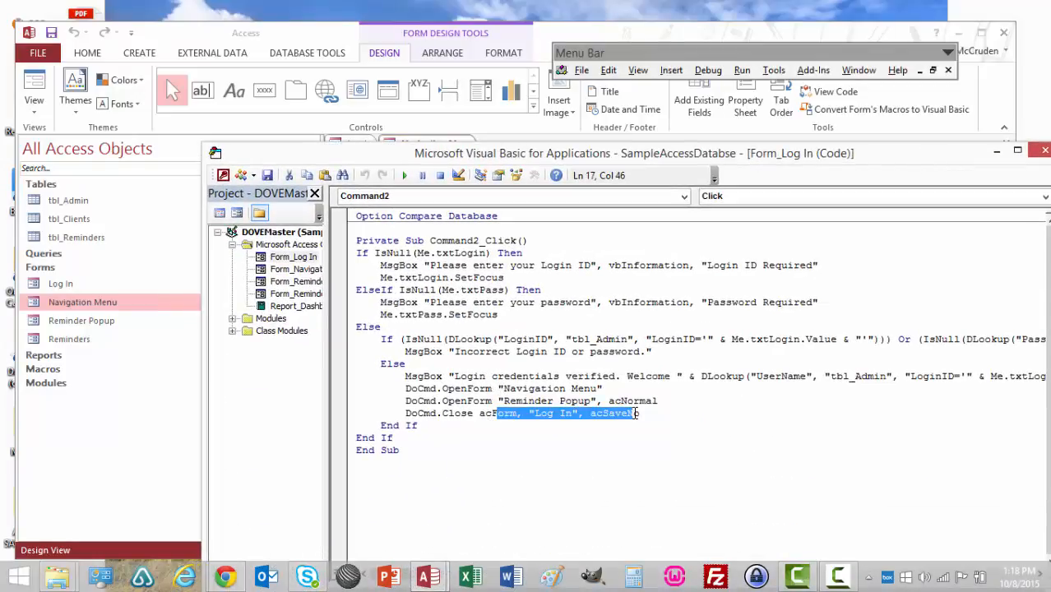
pyautogui.click(512, 420)
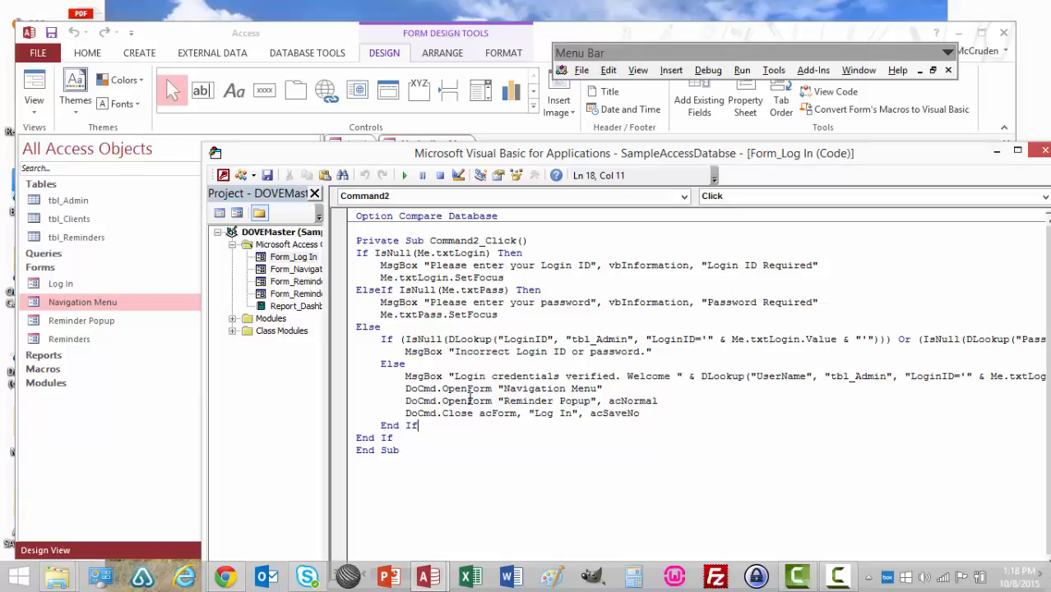
pyautogui.moveTo(466, 400); pyautogui.dragTo(655, 400)
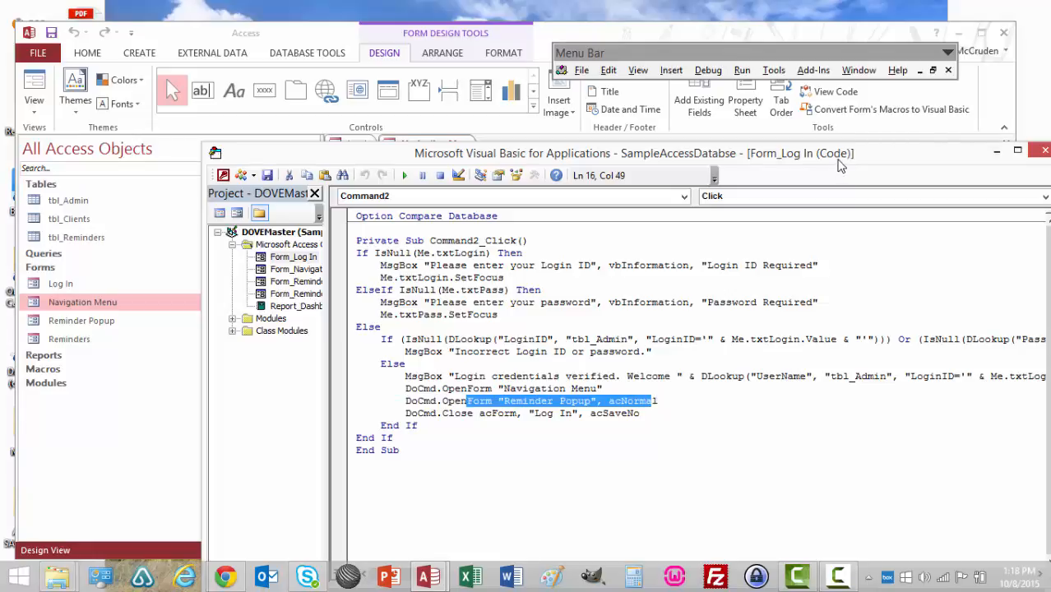
pyautogui.moveTo(846, 162); pyautogui.dragTo(921, 283)
pyautogui.rightClick(131, 323)
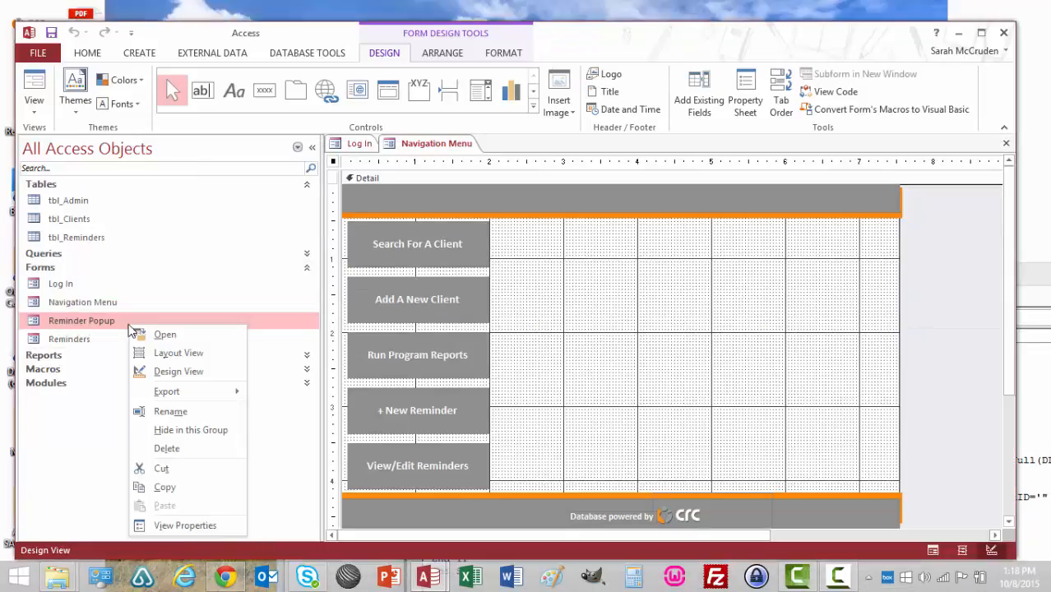
# Open Reminder Popup in Design View and tbl_Admin in Datasheet View.
pyautogui.click(146, 370)
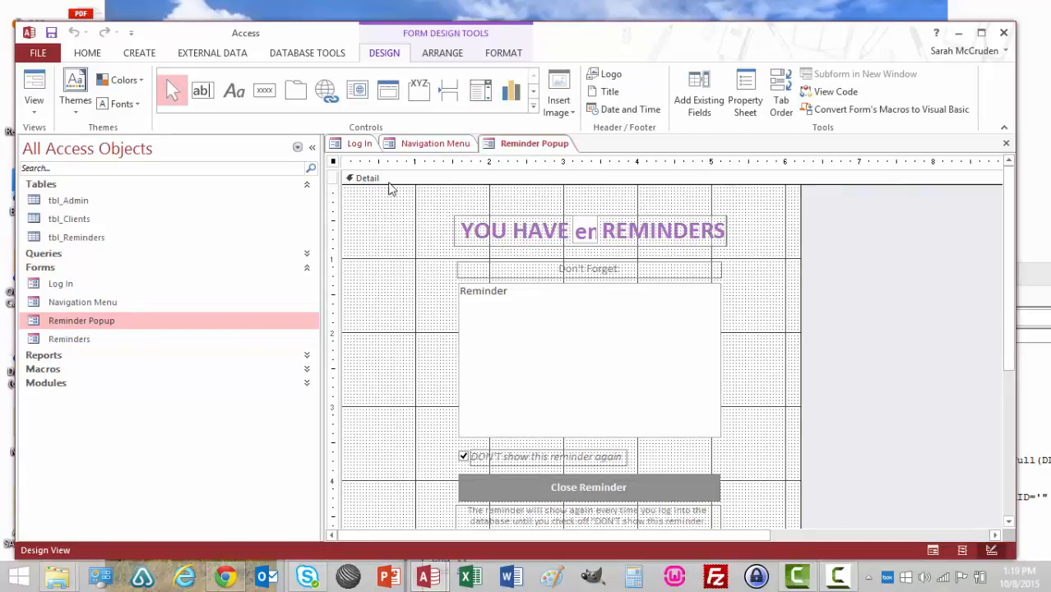
pyautogui.rightClick(85, 205)
pyautogui.click(96, 230)
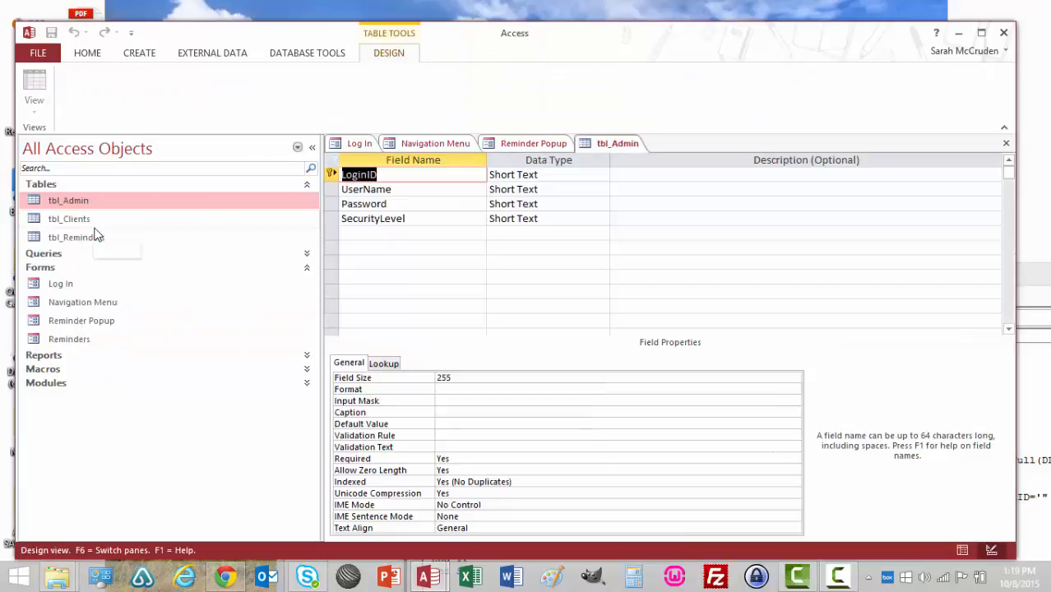
pyautogui.click(34, 81)
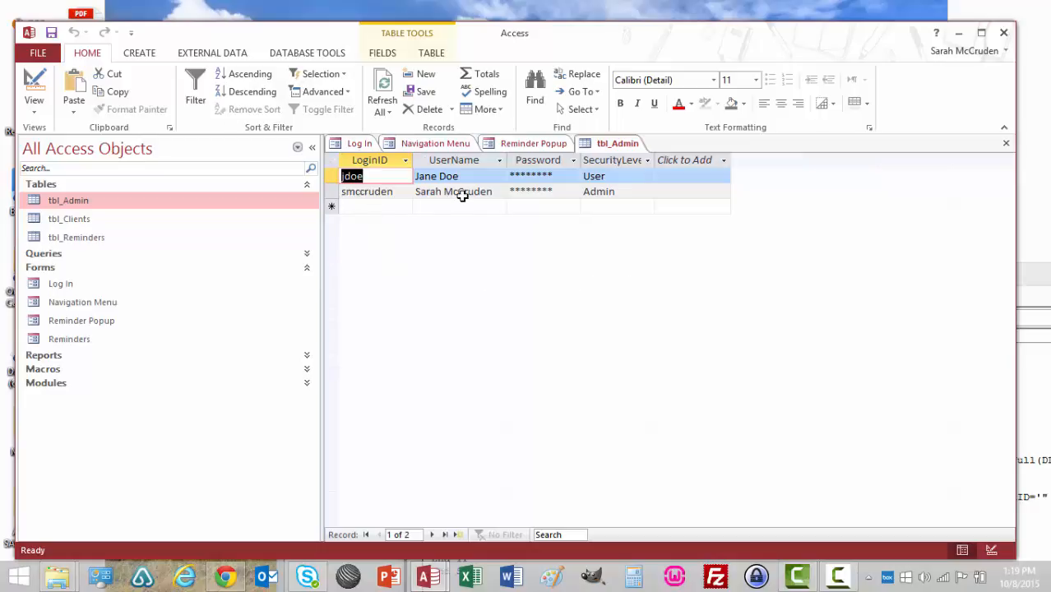
# Compare the Log In, tbl_Admin and Reminder Popup tabs, ending on Reminder Popup's design.
pyautogui.click(353, 144)
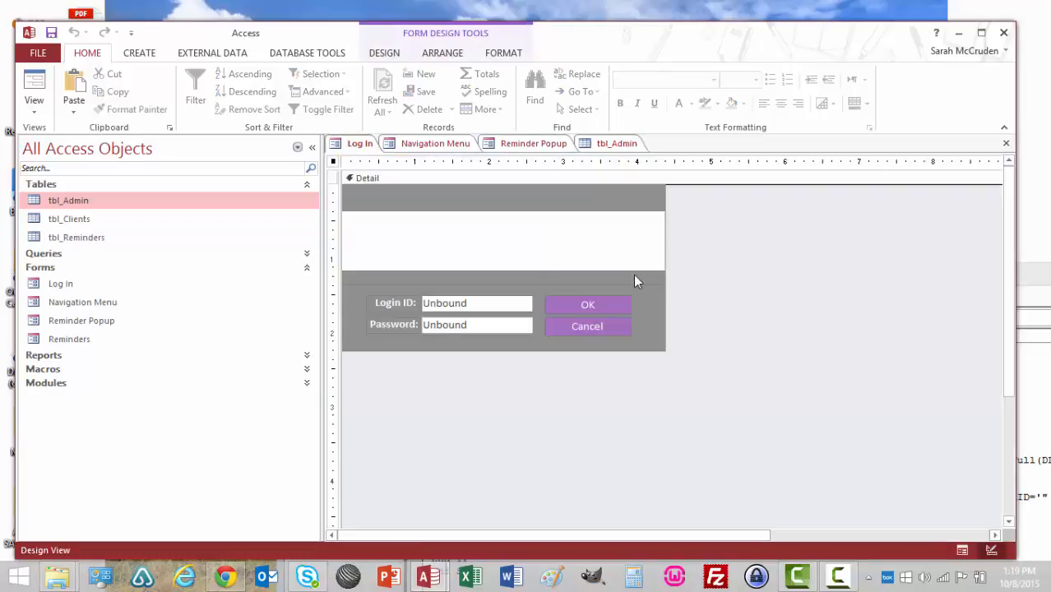
pyautogui.click(618, 145)
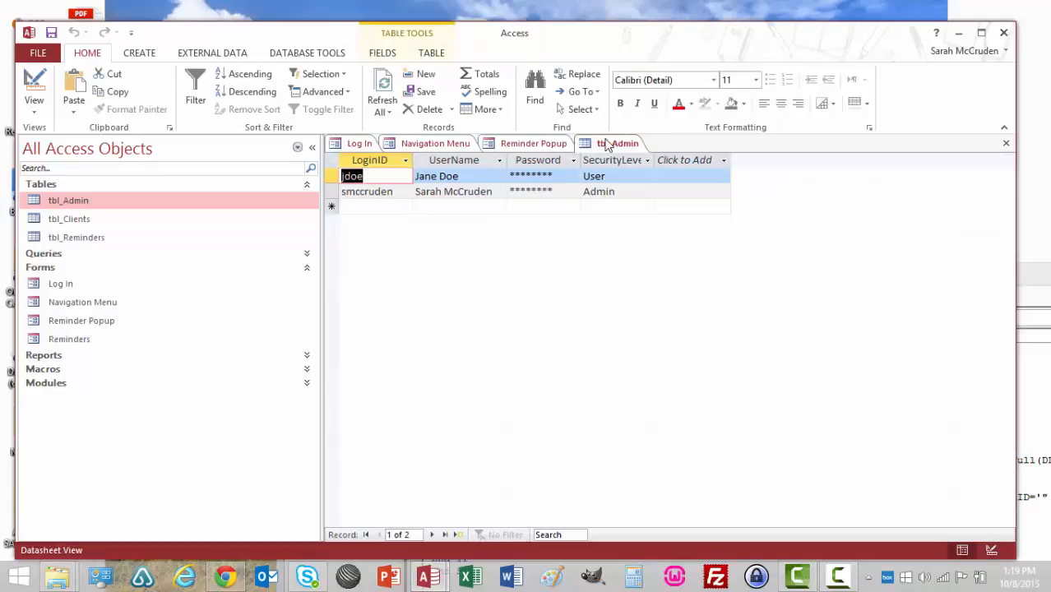
pyautogui.click(533, 145)
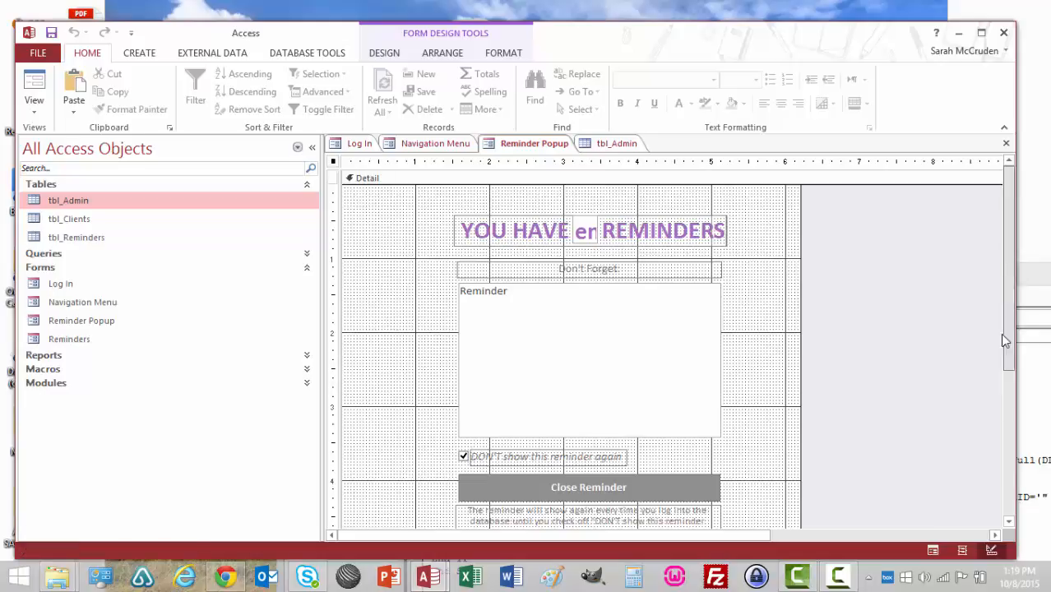
# Open tbl_Reminders and switch it to Design View.
pyautogui.scroll(-3, 1000, 333)
pyautogui.scroll(3, 1000, 352)
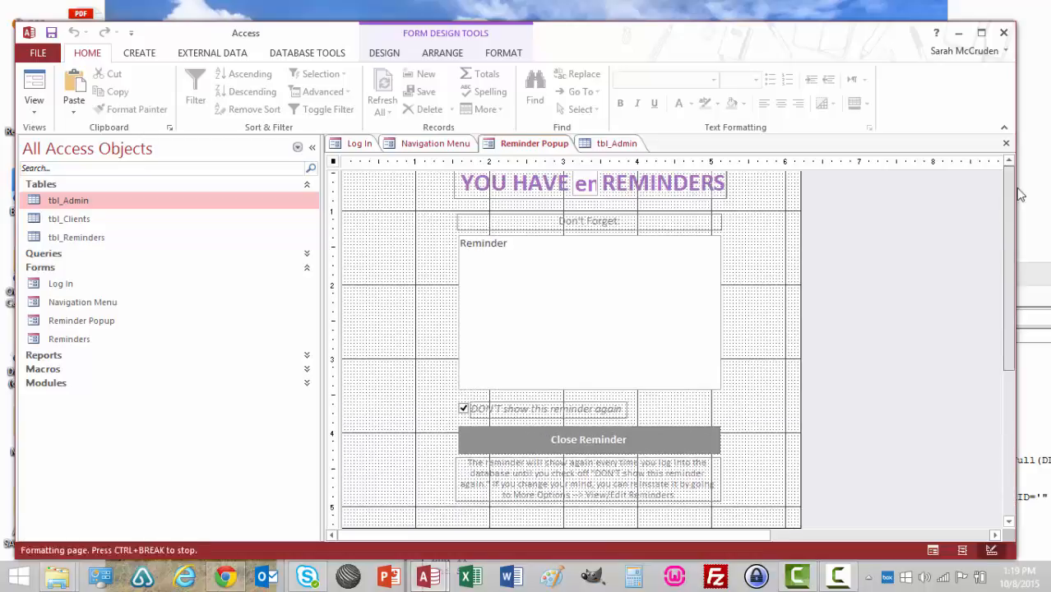
pyautogui.click(95, 240)
pyautogui.doubleClick(96, 244)
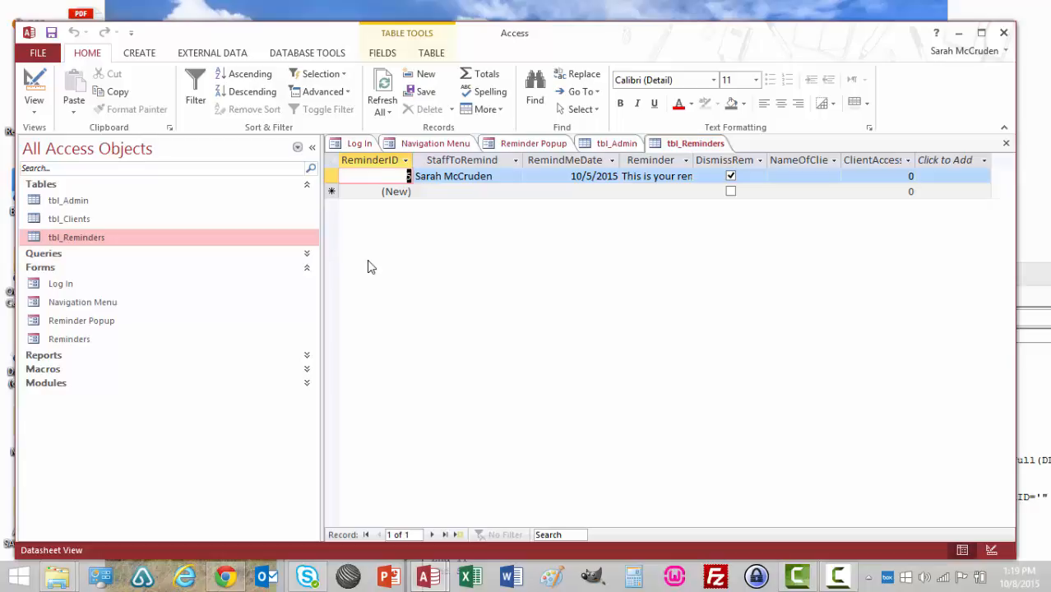
pyautogui.click(35, 97)
pyautogui.click(36, 80)
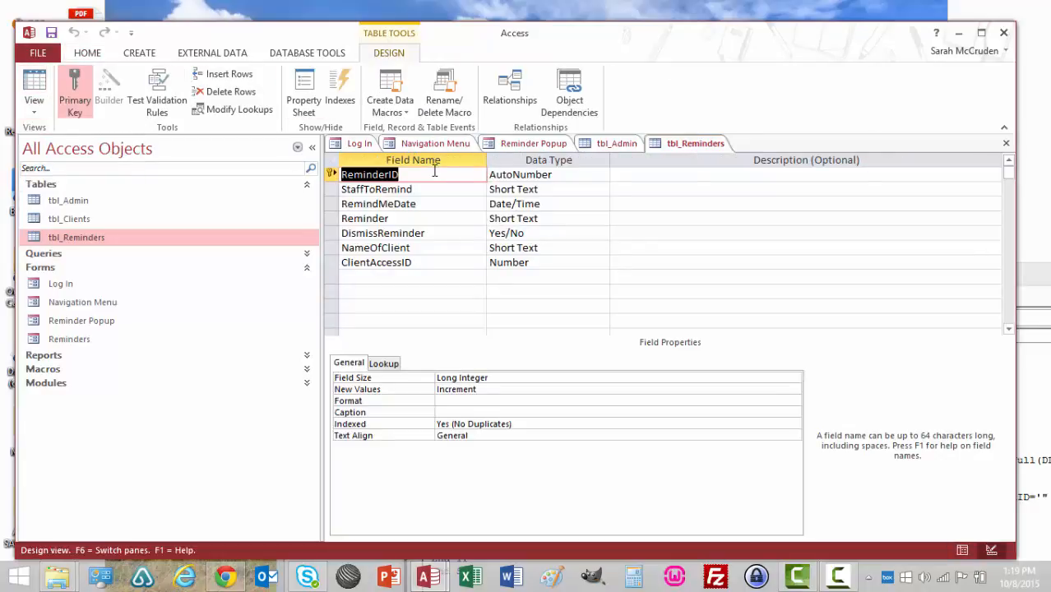
# Inspect the StaffToRemind, RemindMeDate, Reminder, DismissReminder, NameOfClient and ClientAccessID fields, then show Datasheet View.
pyautogui.click(434, 189)
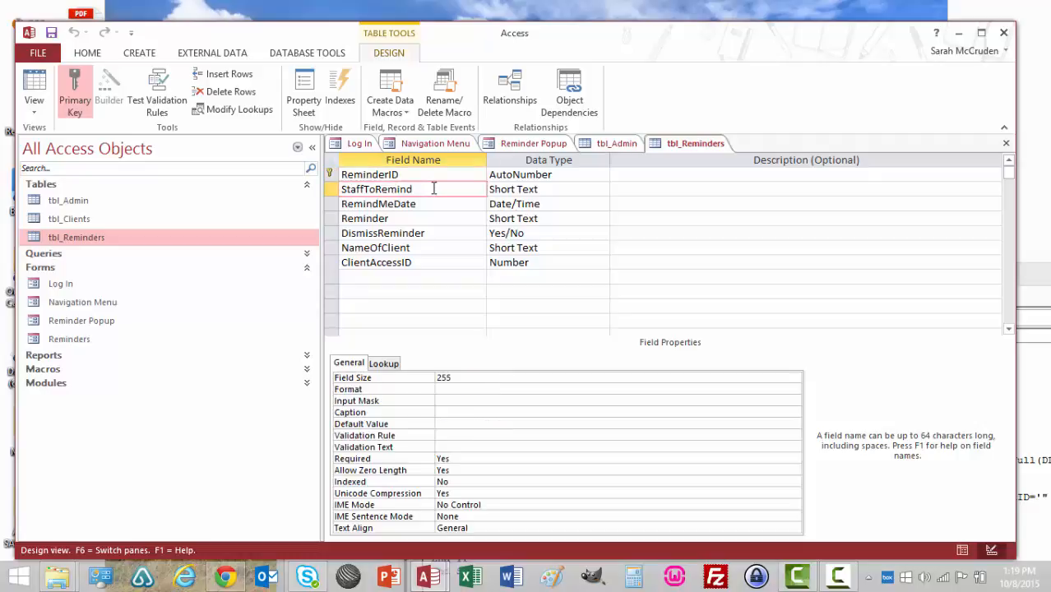
pyautogui.click(426, 205)
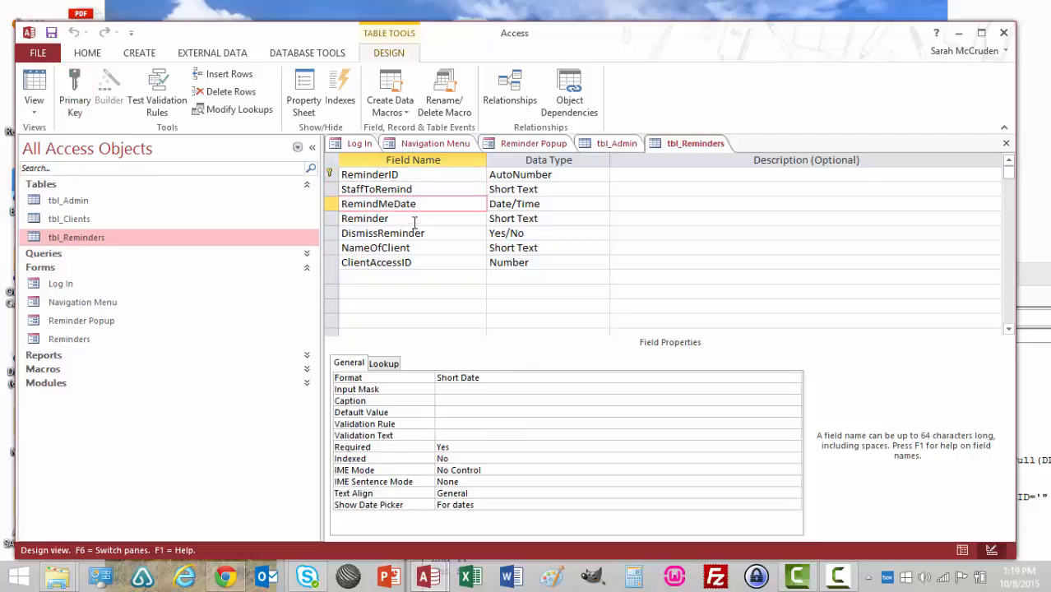
pyautogui.click(413, 217)
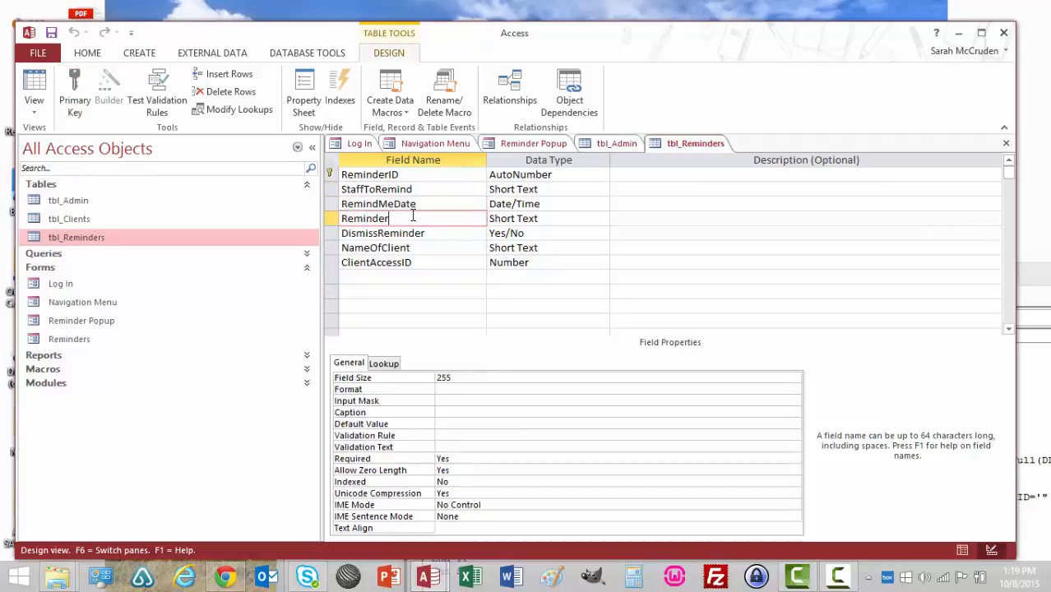
pyautogui.click(423, 233)
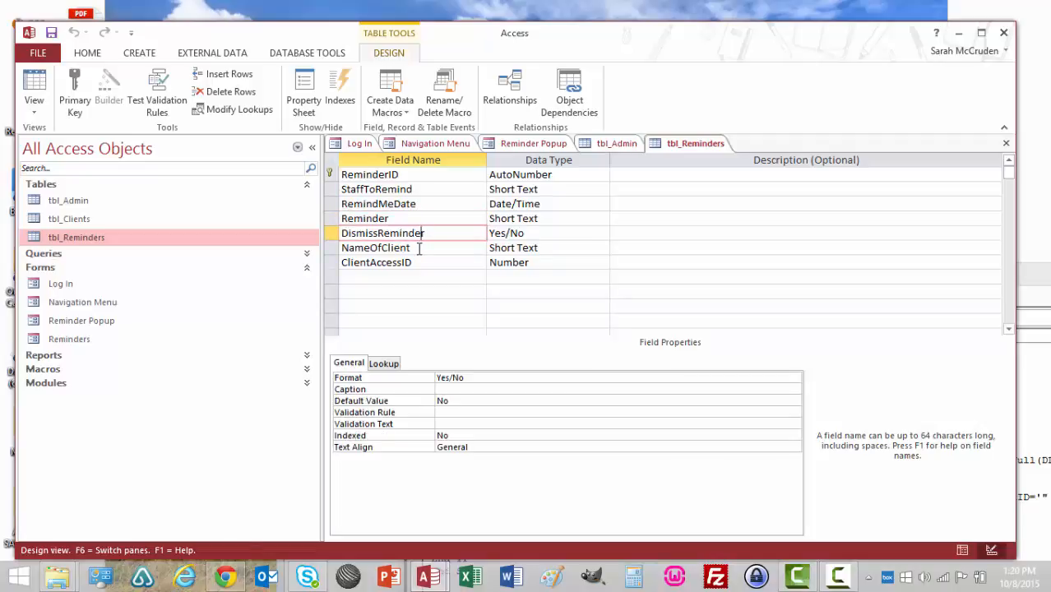
pyautogui.click(418, 247)
pyautogui.click(415, 262)
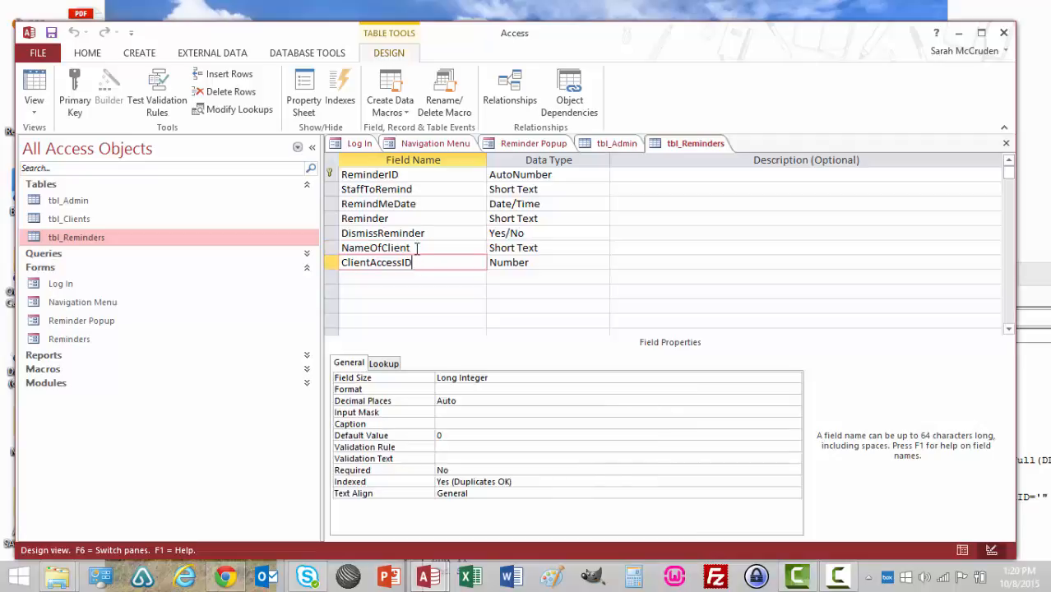
pyautogui.click(416, 248)
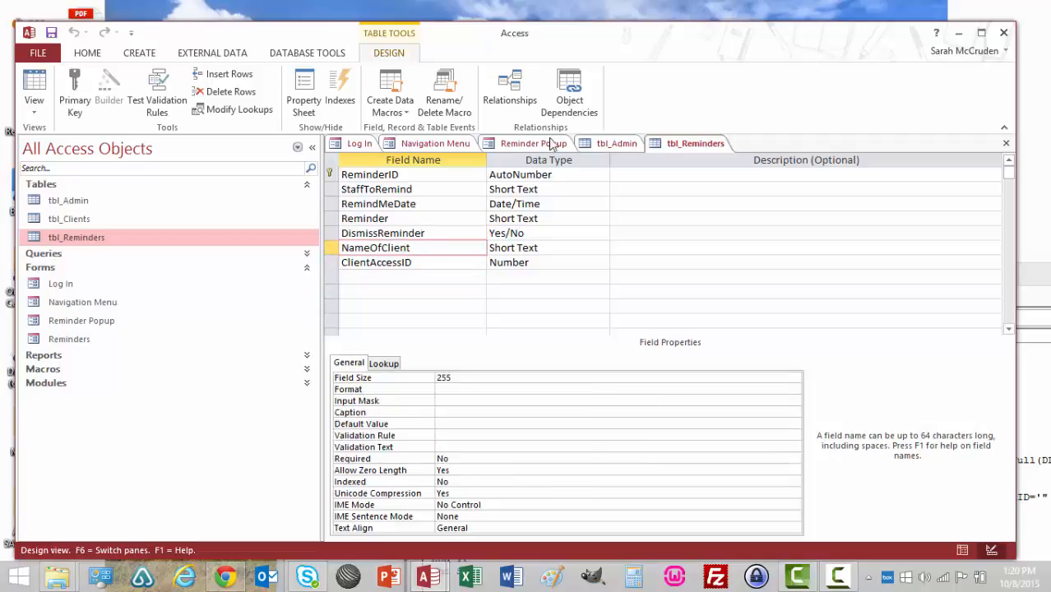
pyautogui.click(34, 83)
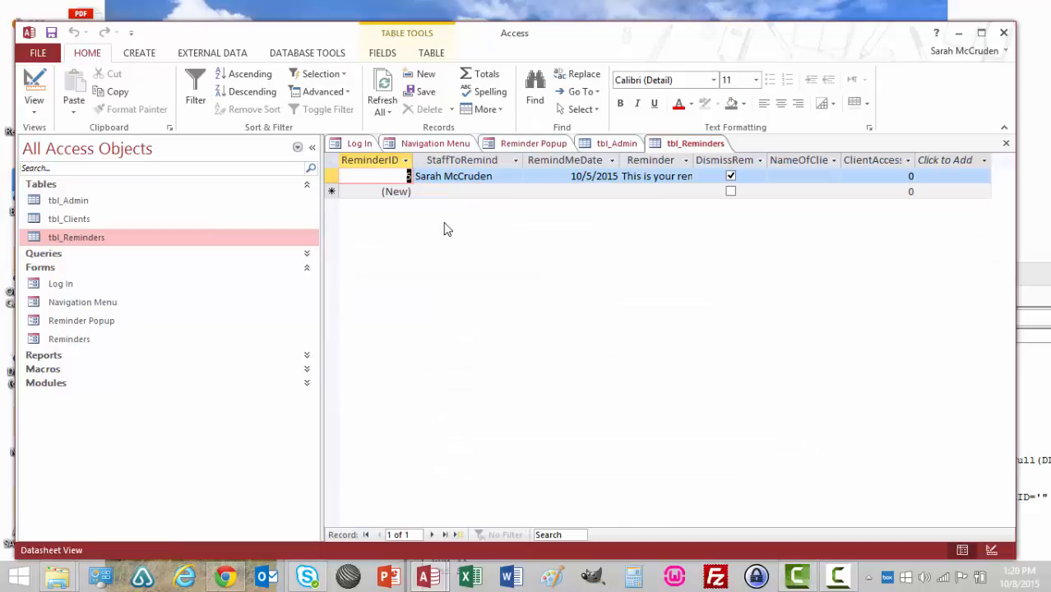
# Auto-fit the Reminder column, untick DismissReminder, and close tbl_Reminders saving its layout.
pyautogui.doubleClick(693, 156)
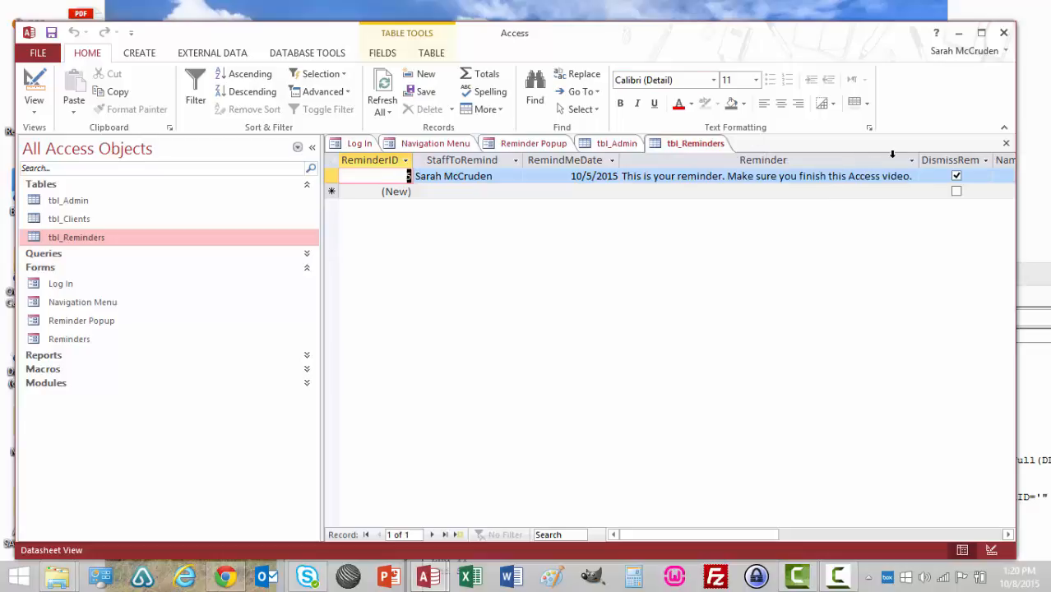
pyautogui.click(956, 177)
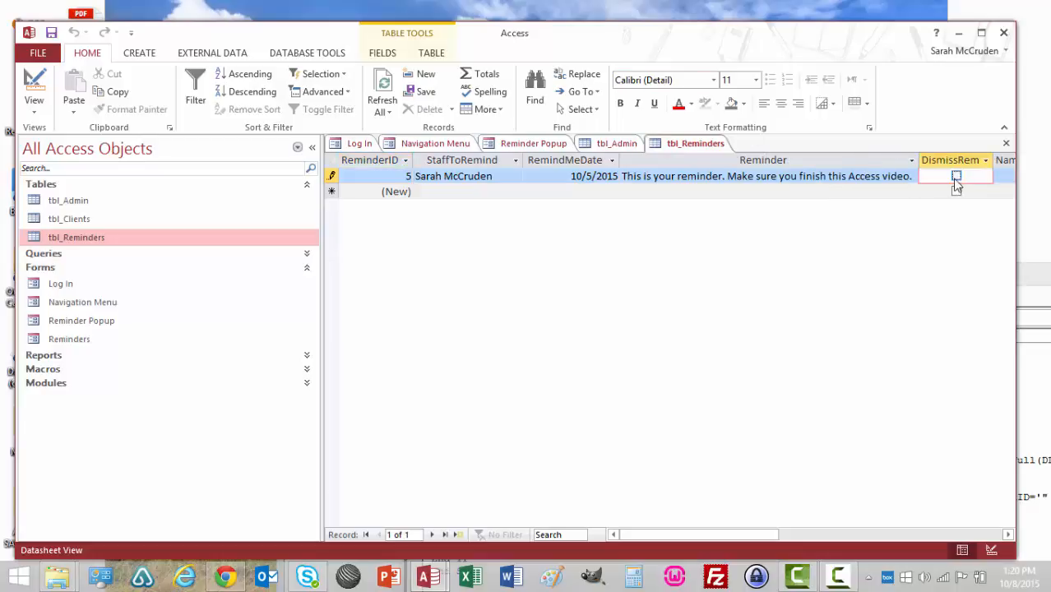
pyautogui.rightClick(682, 148)
pyautogui.click(703, 174)
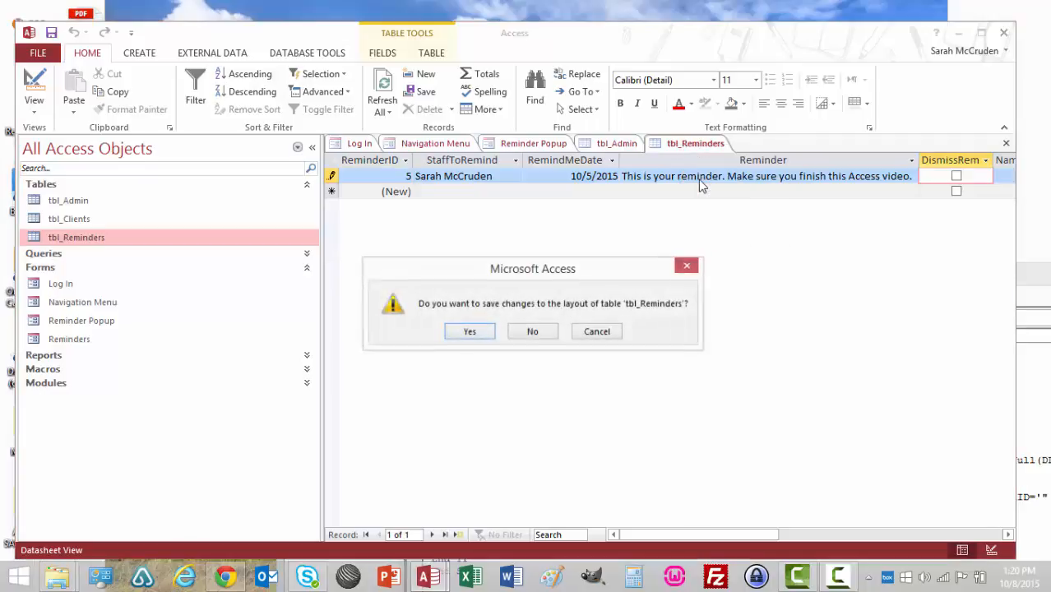
pyautogui.click(470, 331)
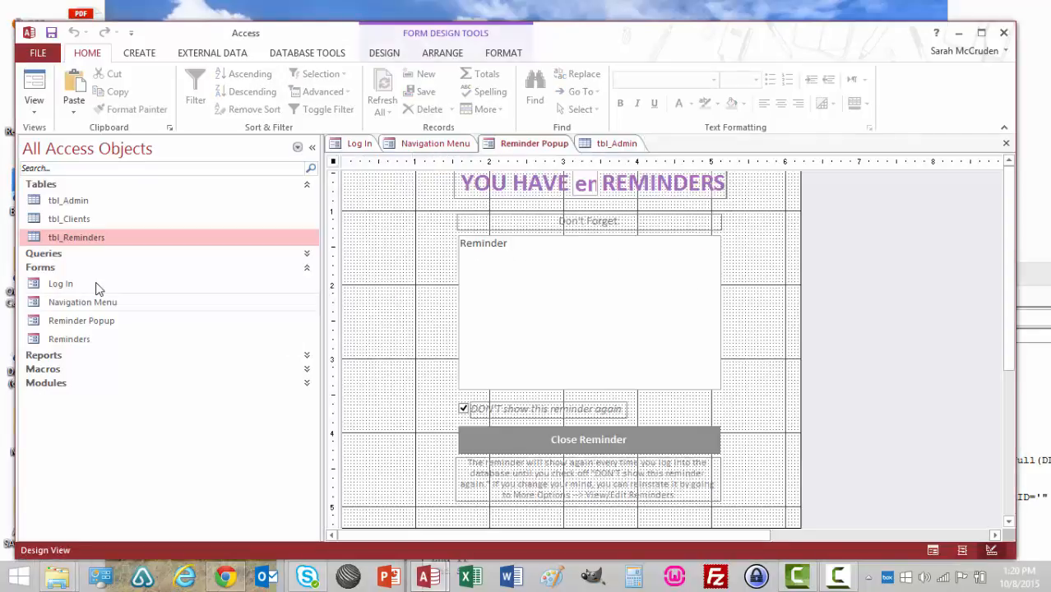
pyautogui.rightClick(86, 341)
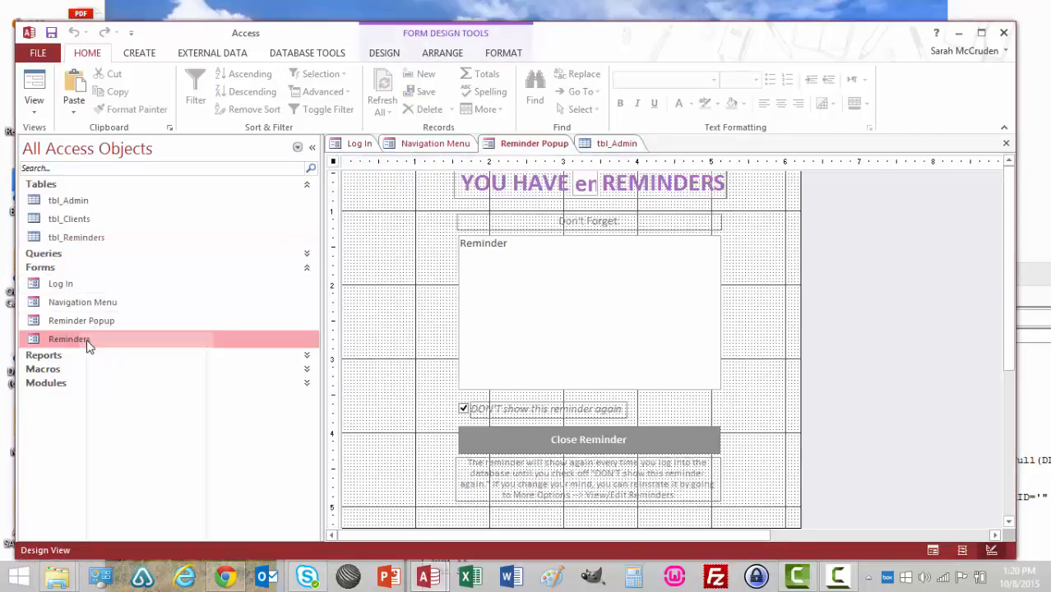
pyautogui.click(86, 340)
# Open the Reminders form, switch it to Design View, then back to Form View.
pyautogui.doubleClick(88, 343)
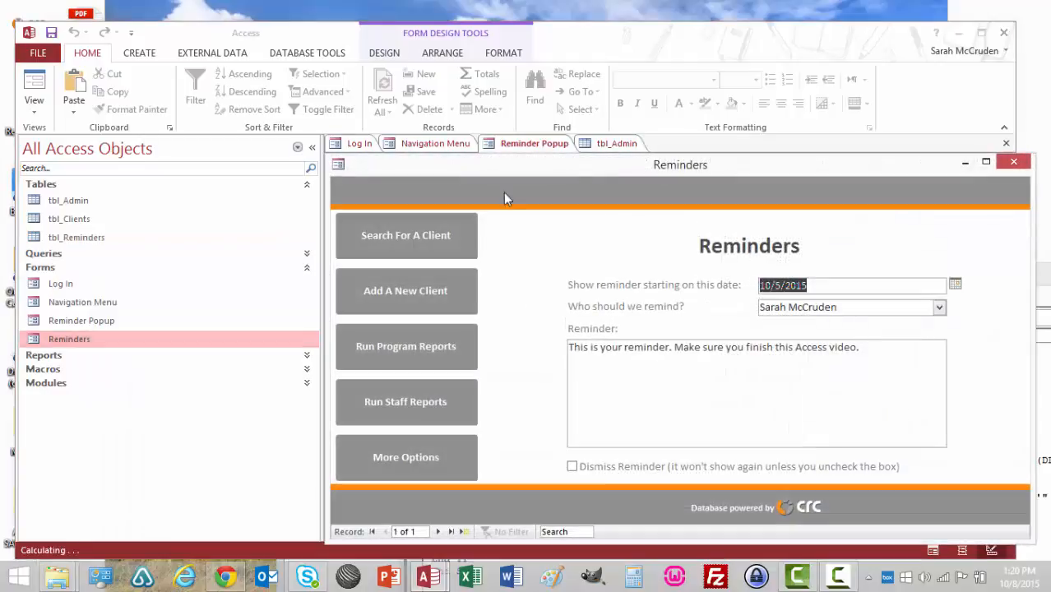
pyautogui.moveTo(528, 164); pyautogui.dragTo(335, 128)
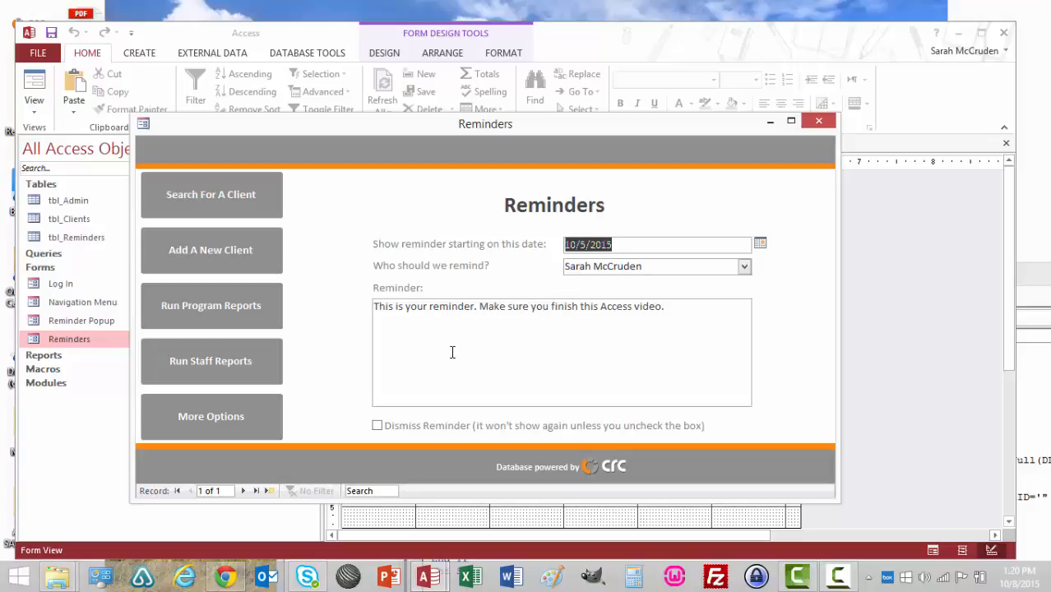
pyautogui.rightClick(812, 276)
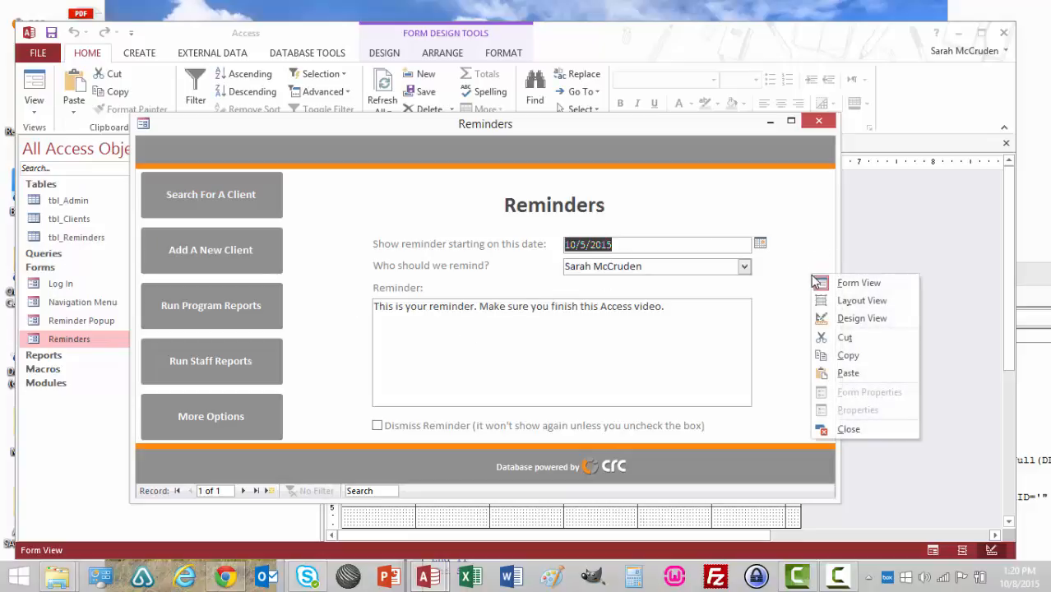
pyautogui.click(859, 318)
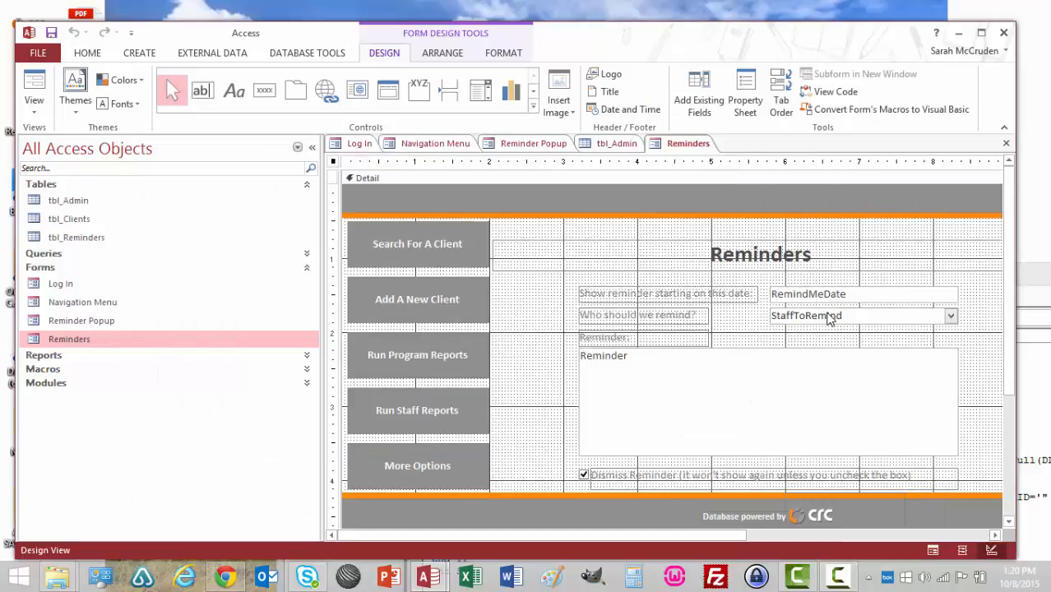
pyautogui.click(757, 83)
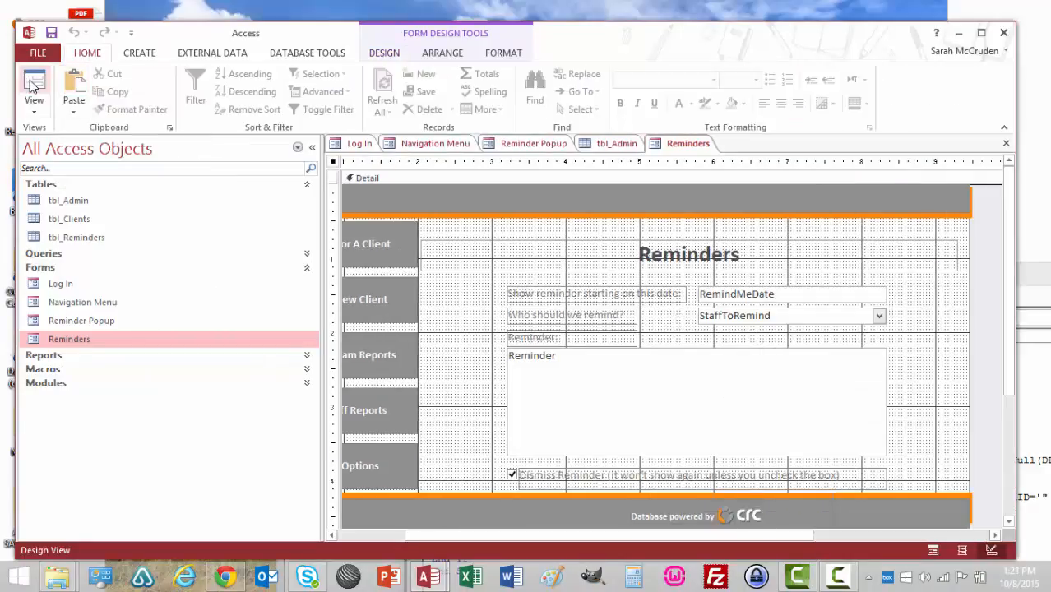
pyautogui.click(33, 86)
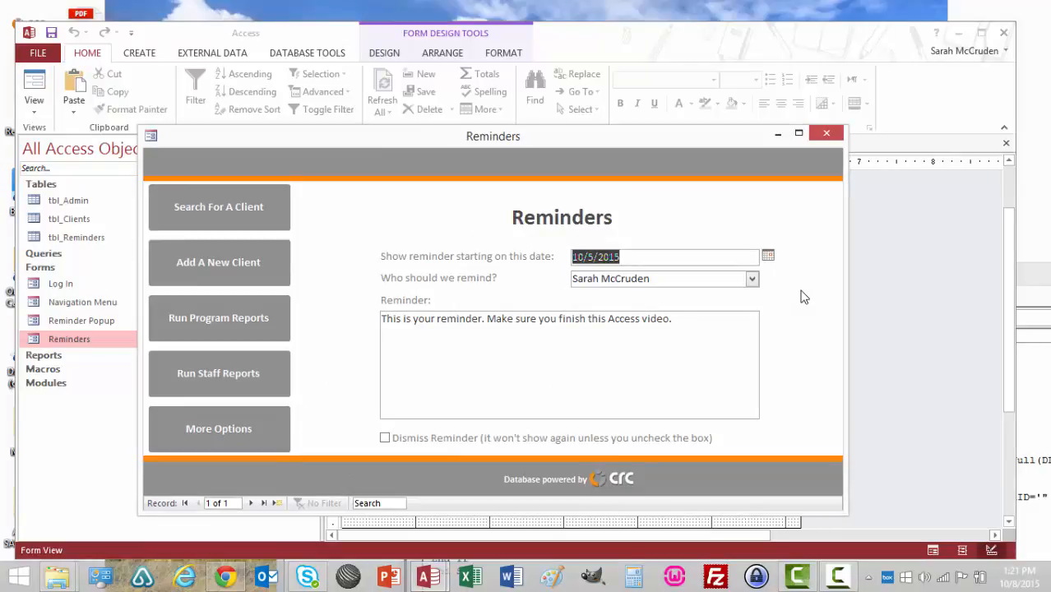
# Check the 'Who should we remind?' staff list, then return the form to Design View.
pyautogui.click(752, 279)
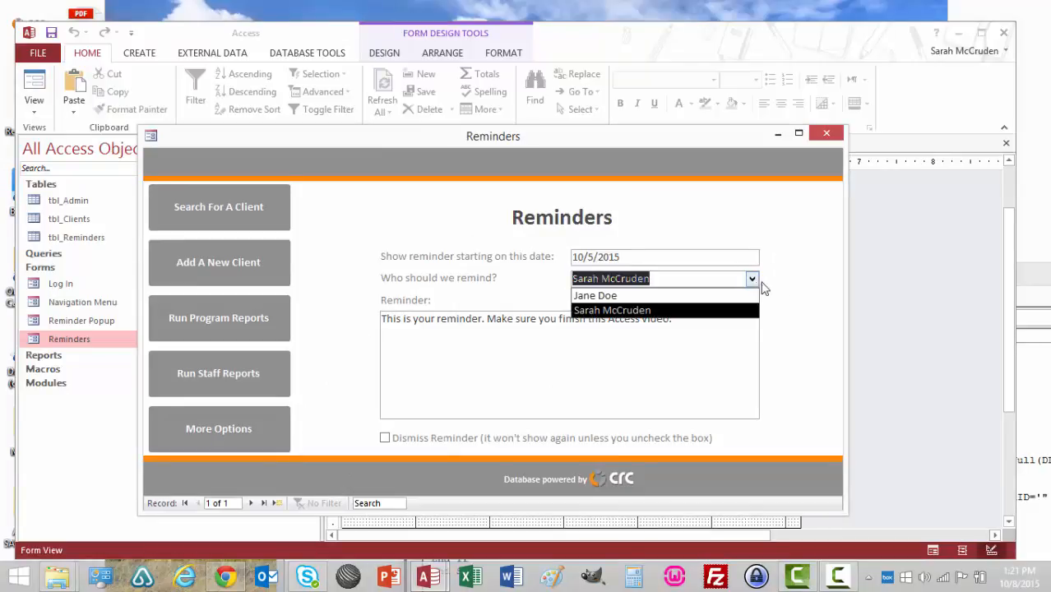
pyautogui.click(770, 283)
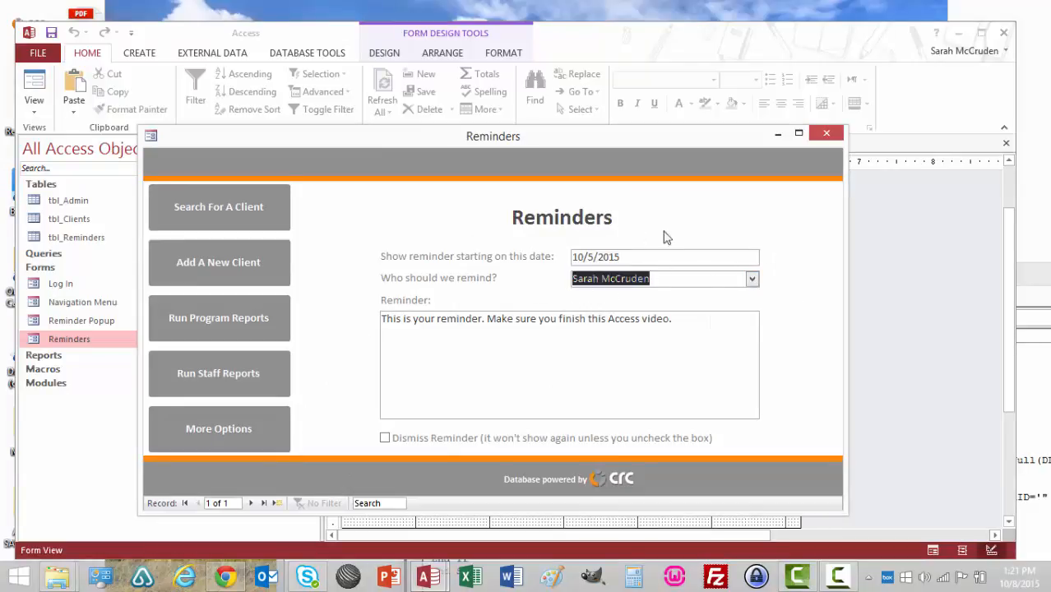
pyautogui.rightClick(777, 285)
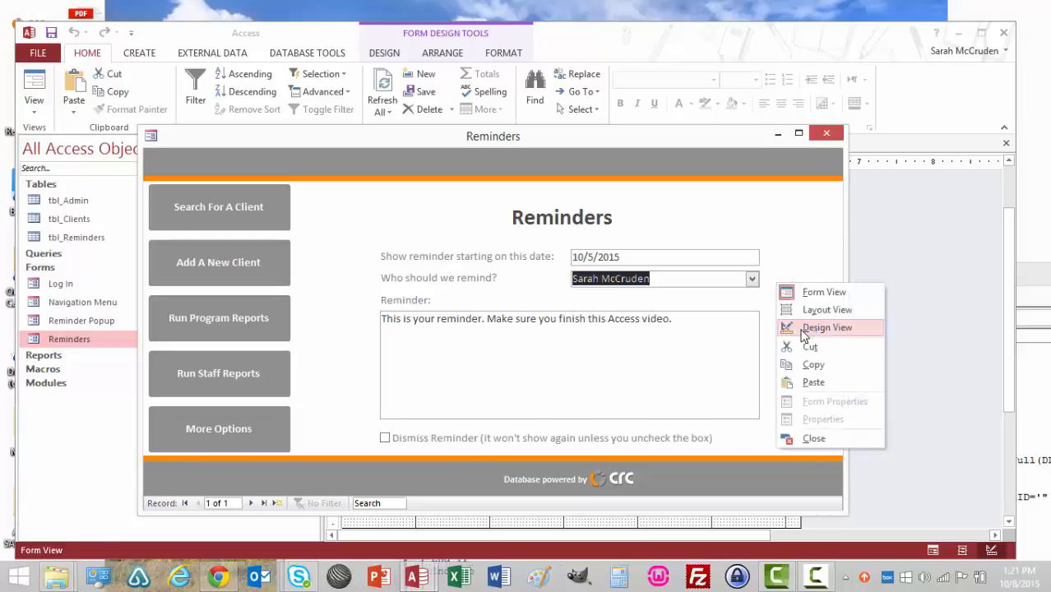
pyautogui.click(803, 328)
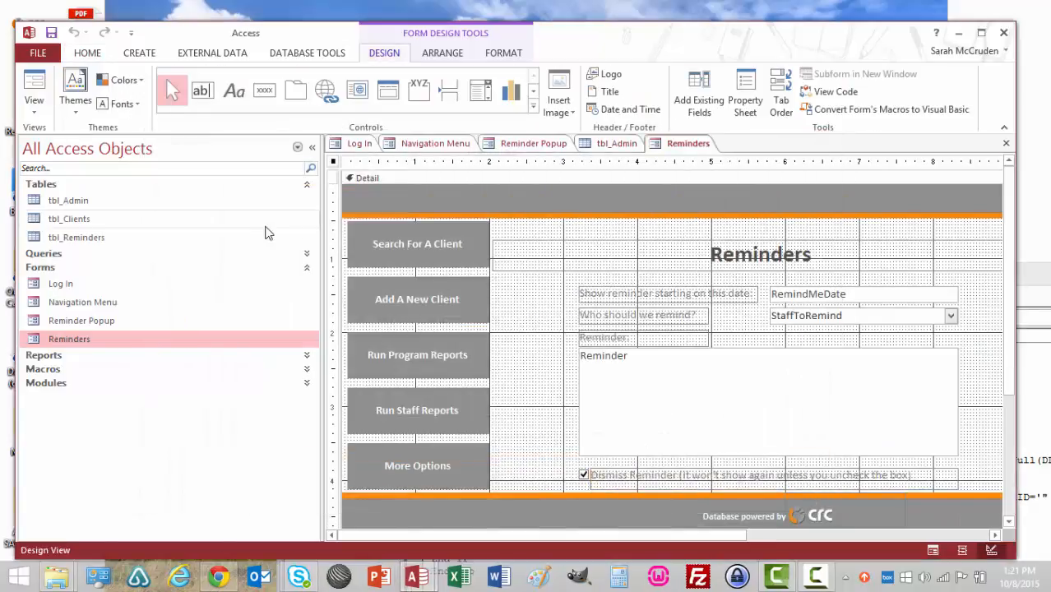
# Open the tbl_Admin staff table in Datasheet View.
pyautogui.click(100, 239)
pyautogui.click(78, 206)
pyautogui.doubleClick(78, 205)
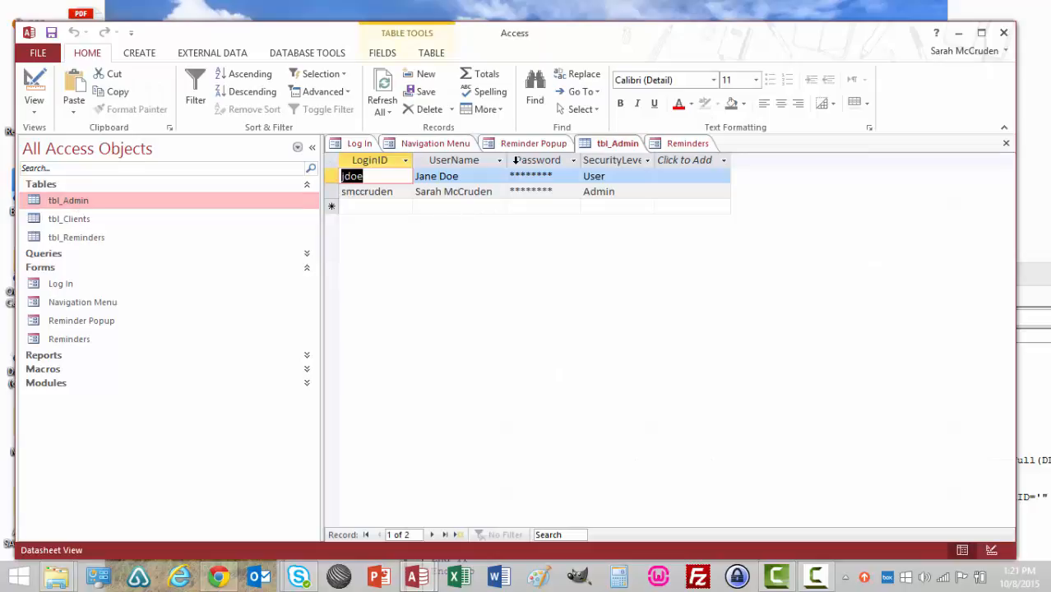
# Close tbl_Admin, select the StaffToRemind combo box, and show the Form Design Tools Design ribbon.
pyautogui.rightClick(621, 147)
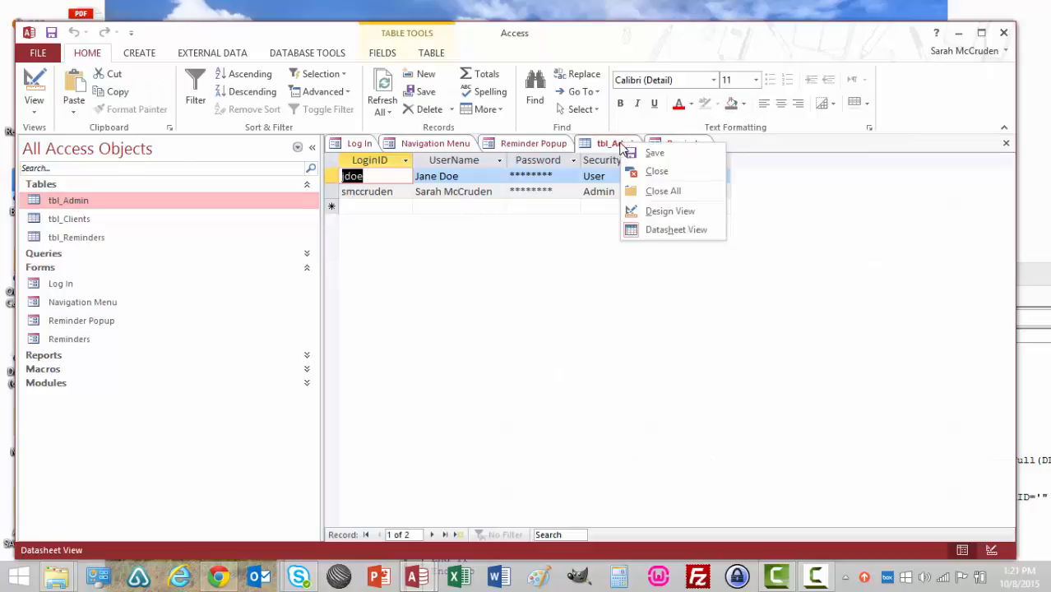
pyautogui.click(650, 171)
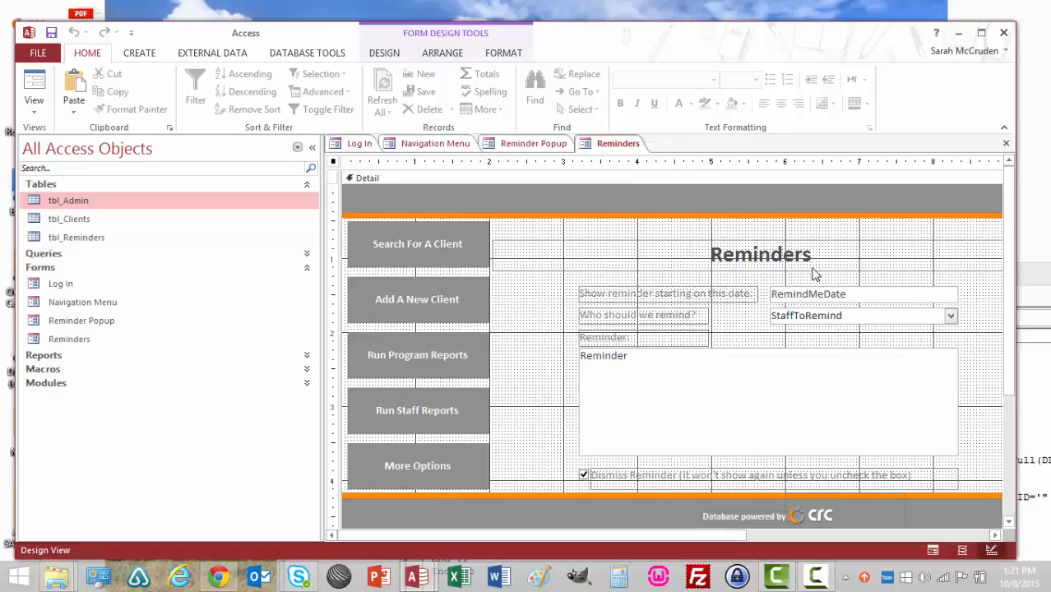
pyautogui.click(836, 321)
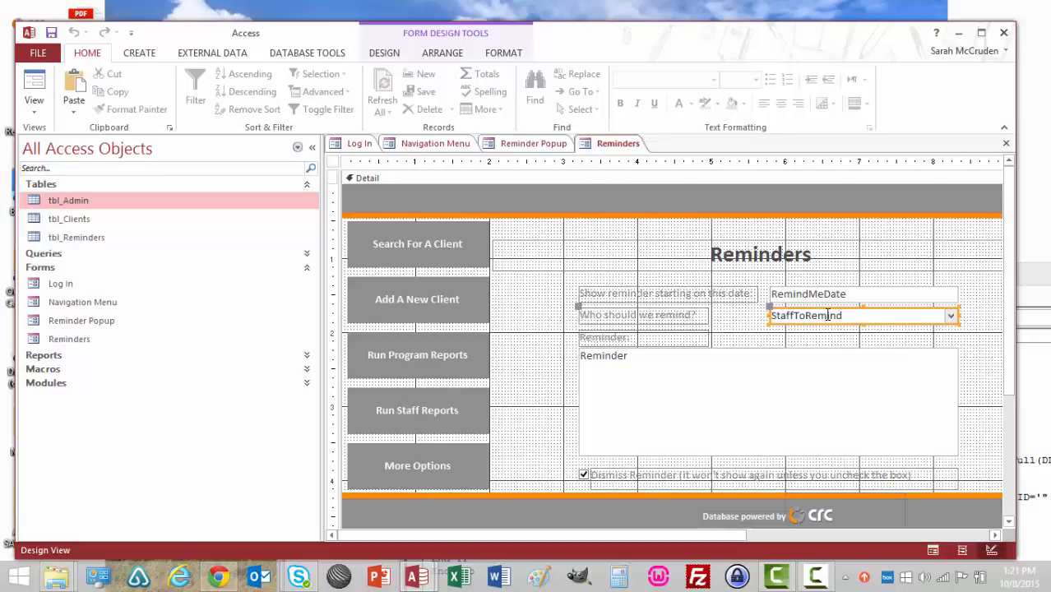
pyautogui.click(993, 535)
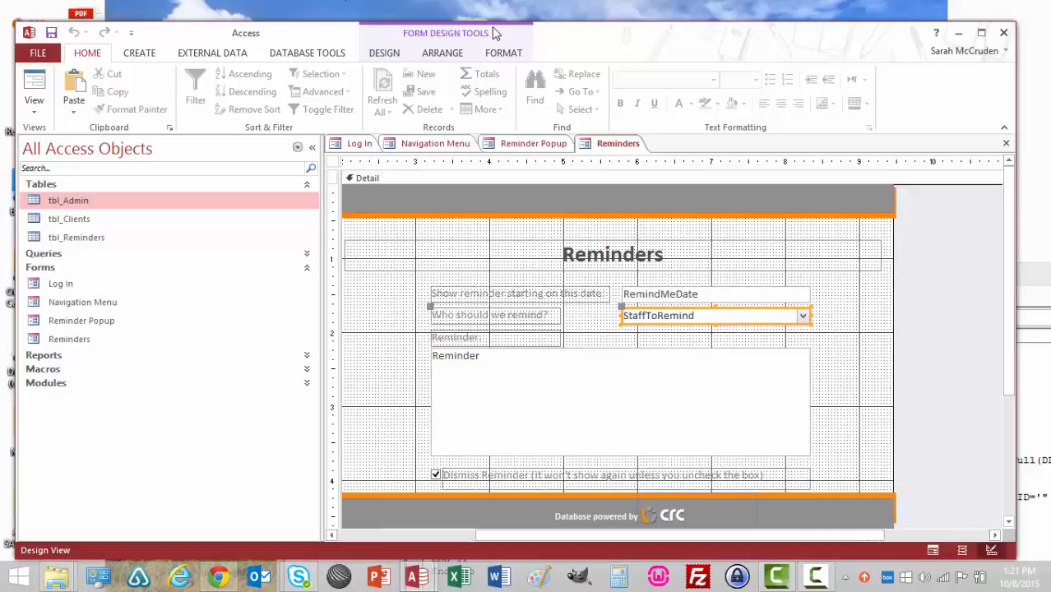
pyautogui.click(384, 52)
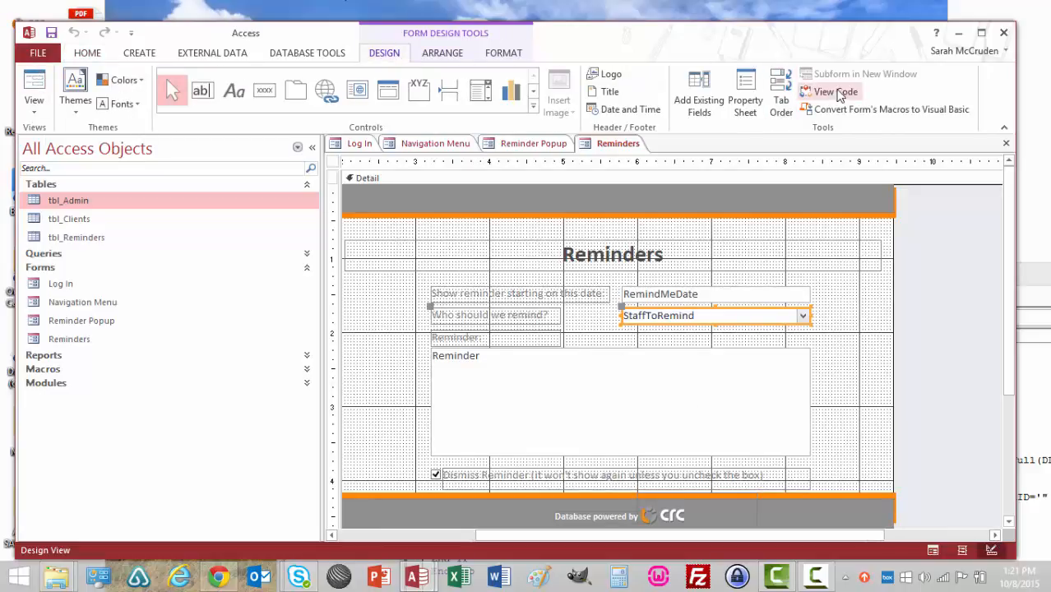
# Open the StaffToRemind combo box's Row Source in Query Builder and save the query on closing.
pyautogui.click(744, 92)
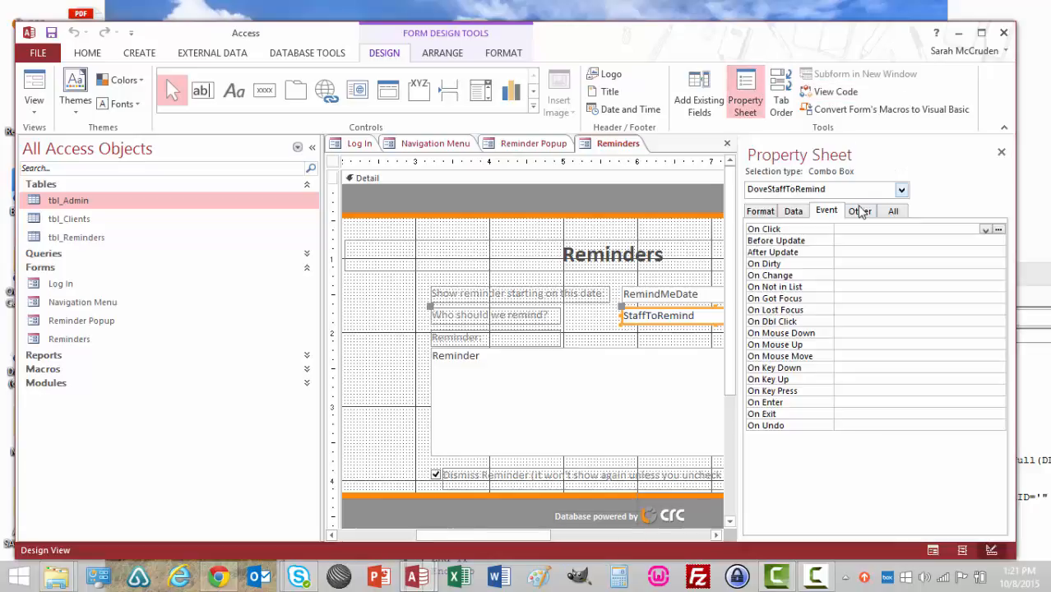
pyautogui.click(794, 212)
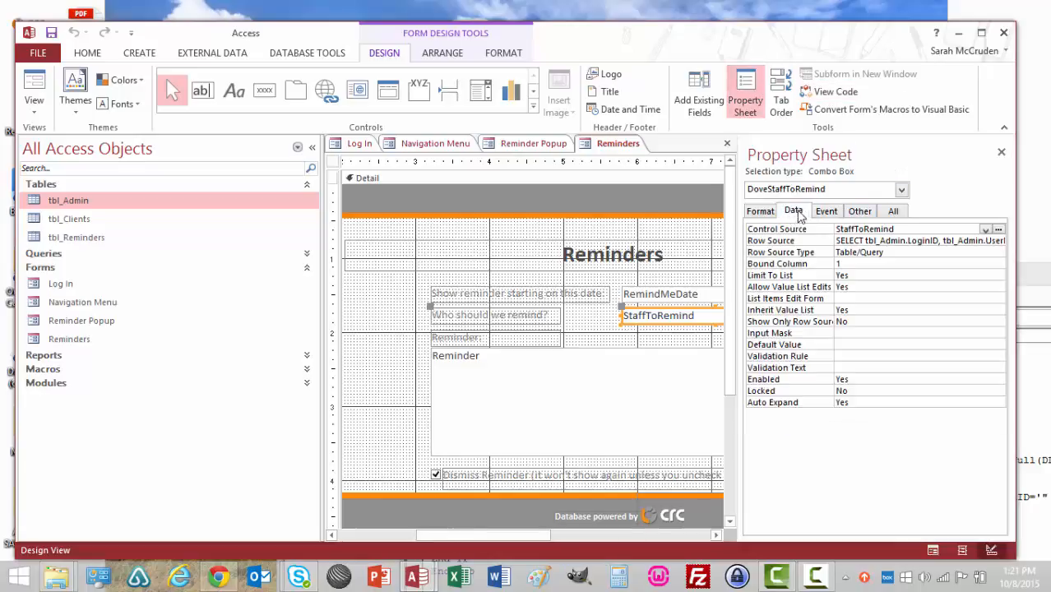
pyautogui.click(952, 239)
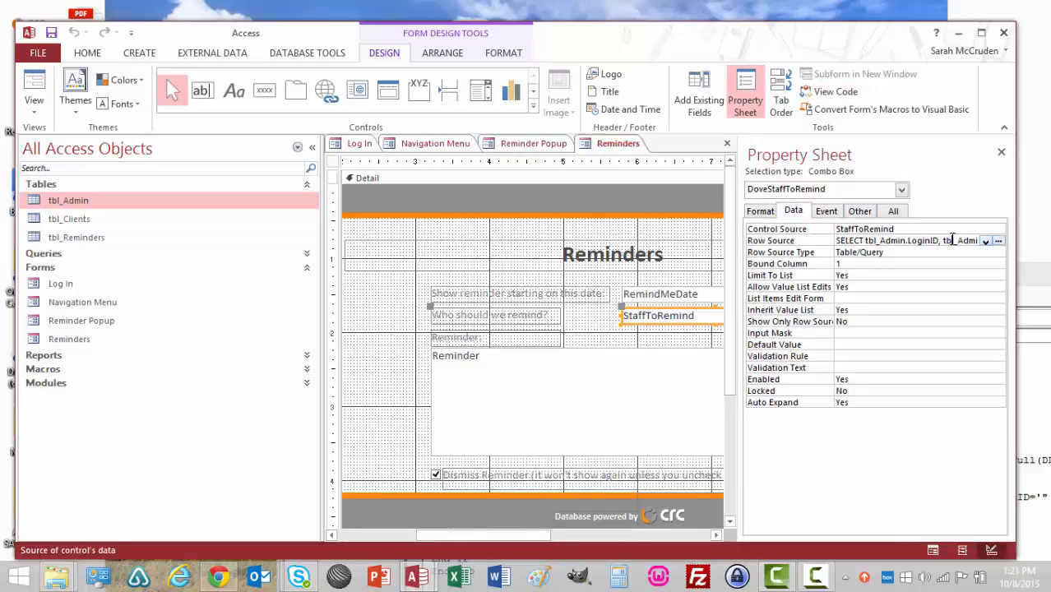
pyautogui.click(998, 240)
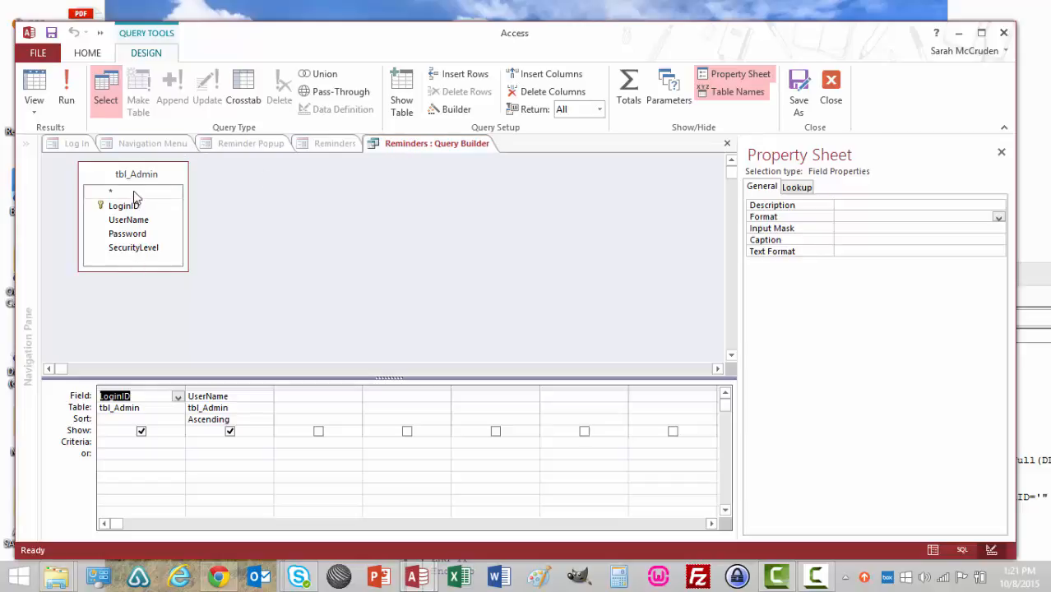
pyautogui.moveTo(136, 177); pyautogui.dragTo(139, 206)
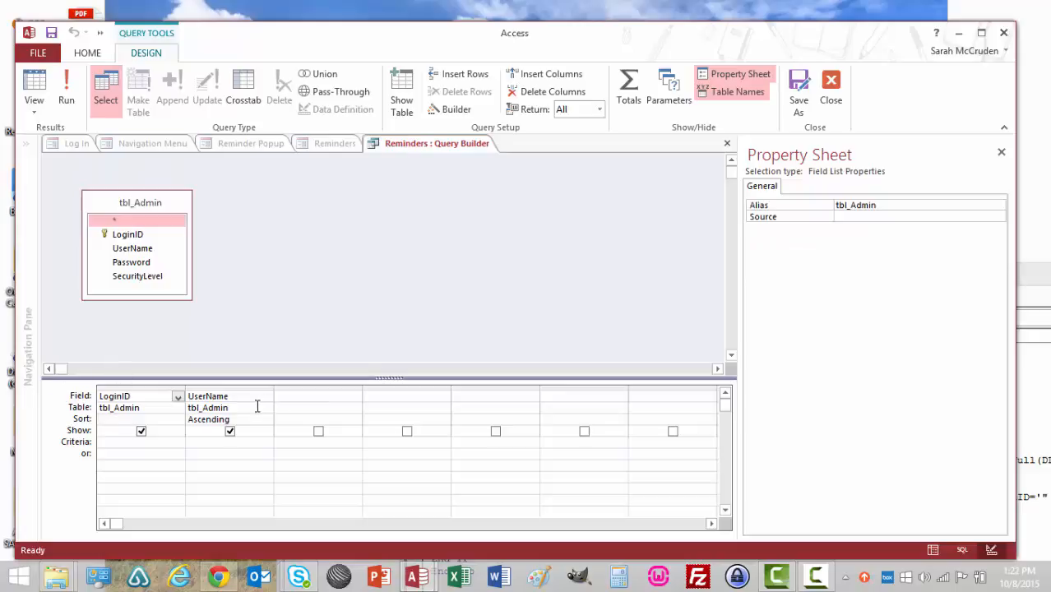
pyautogui.click(839, 96)
pyautogui.click(468, 349)
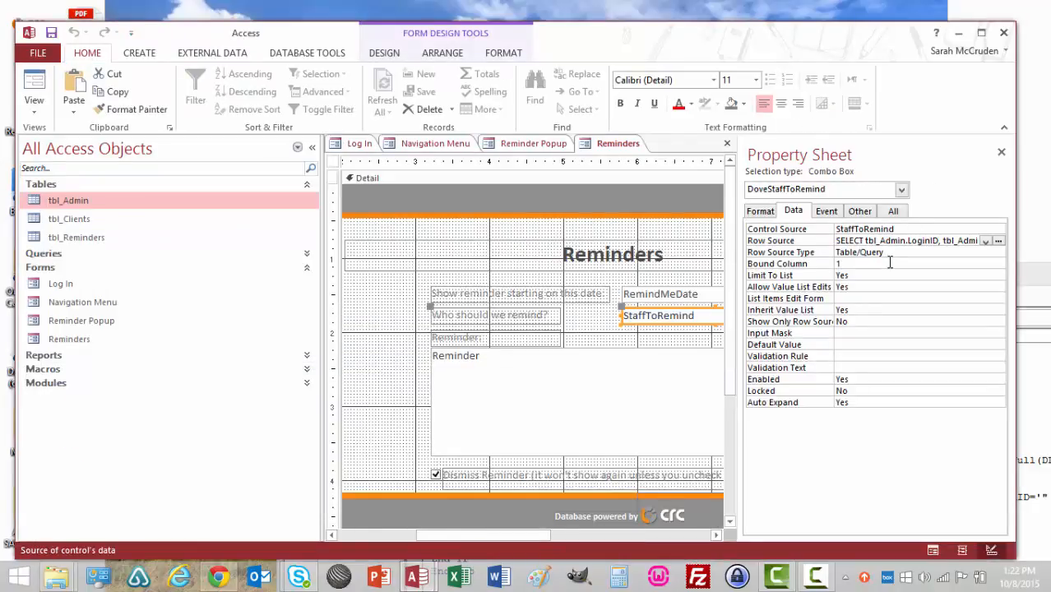
# Review the combo box's Bound Column, Event, Other and All properties, then switch to Form View.
pyautogui.click(858, 265)
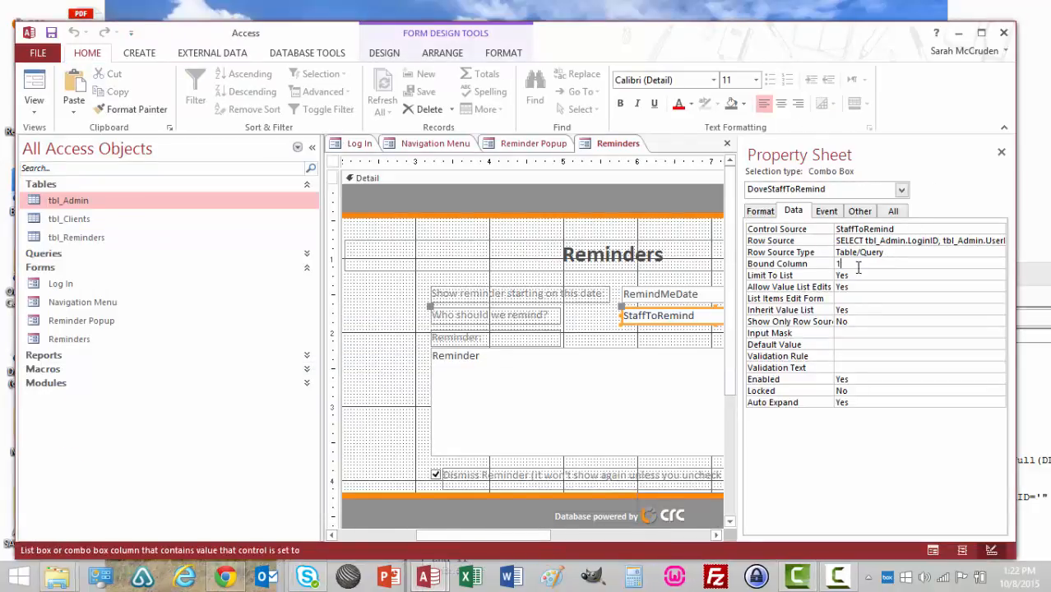
pyautogui.click(835, 211)
pyautogui.click(859, 212)
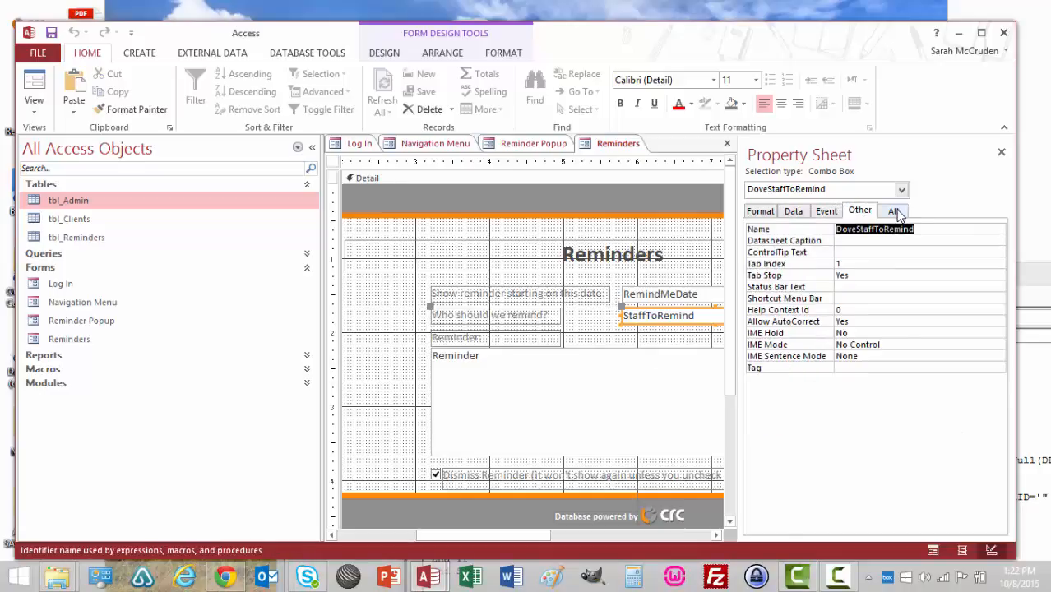
pyautogui.click(896, 211)
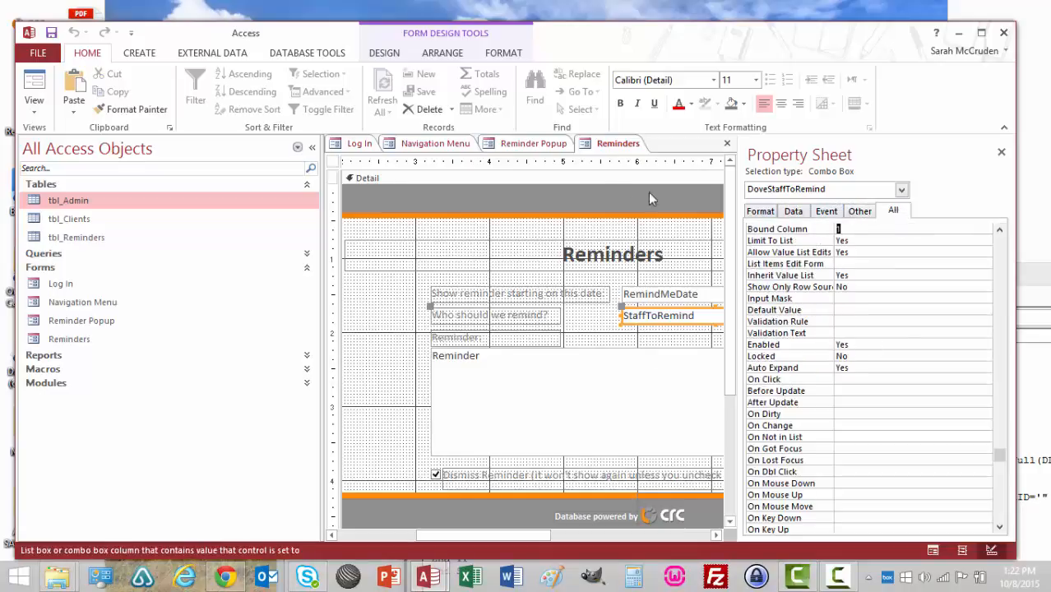
pyautogui.click(37, 78)
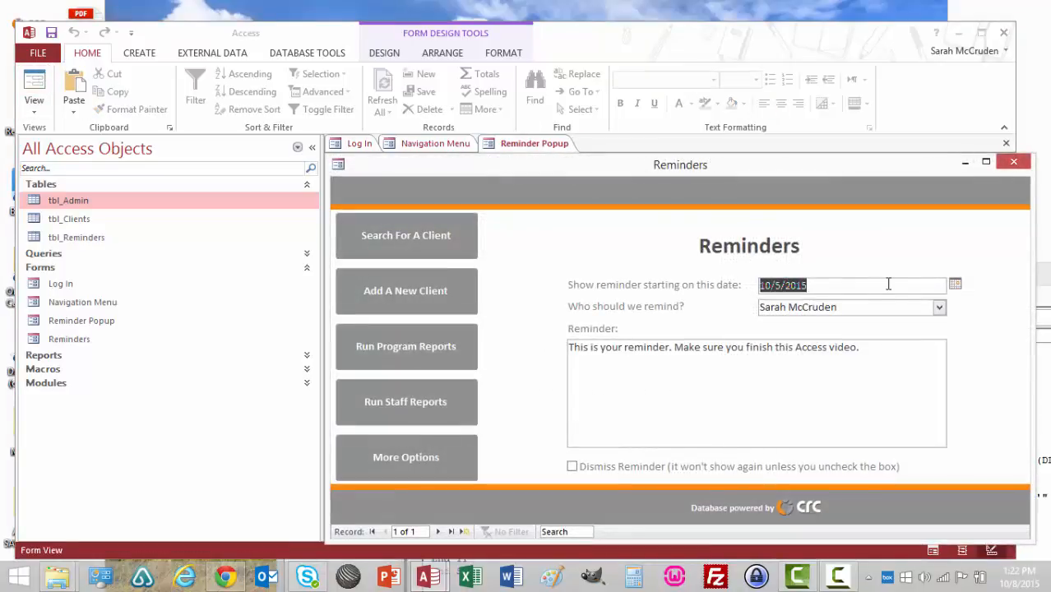
# Check the staff list on the Reminders form, then glance at the Navigation Menu and Log In tabs.
pyautogui.click(939, 308)
pyautogui.click(938, 308)
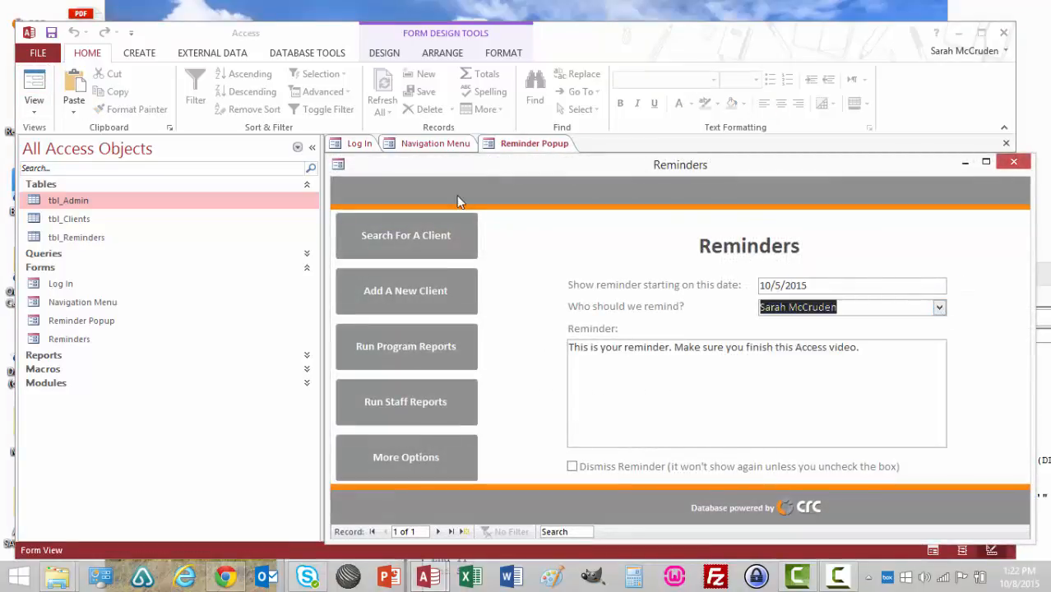
pyautogui.click(445, 147)
pyautogui.click(354, 145)
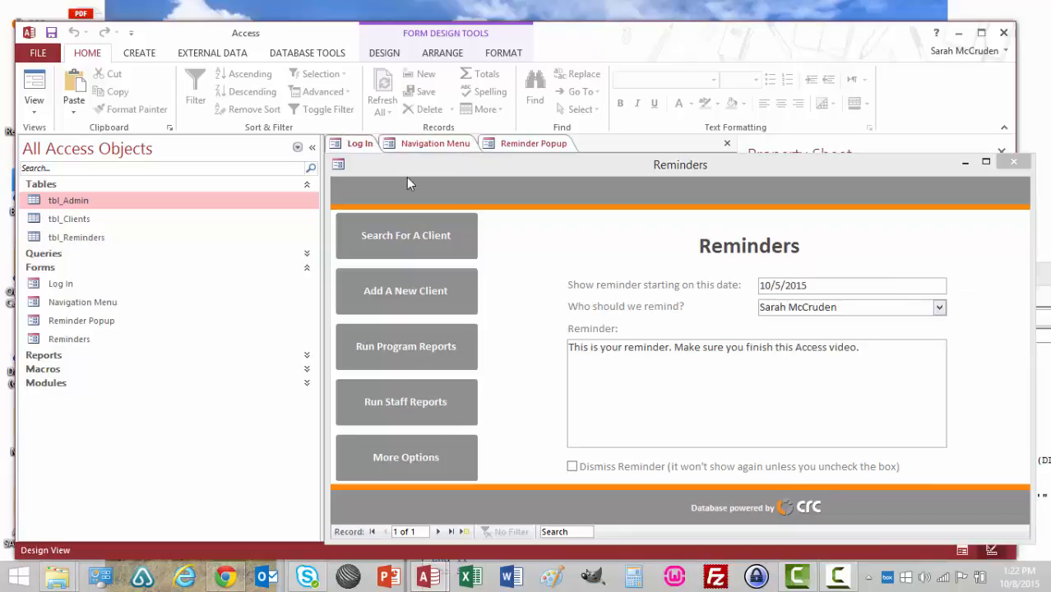
pyautogui.moveTo(406, 169); pyautogui.dragTo(238, 532)
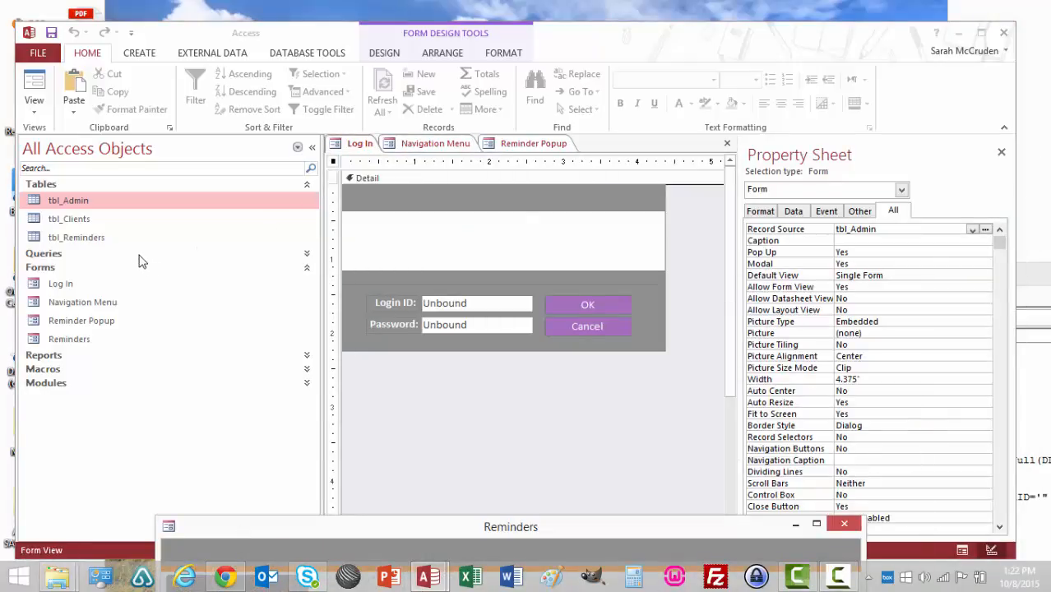
# Open tbl_Reminders and tbl_Admin records and bring the Reminders form window back.
pyautogui.click(129, 245)
pyautogui.doubleClick(129, 245)
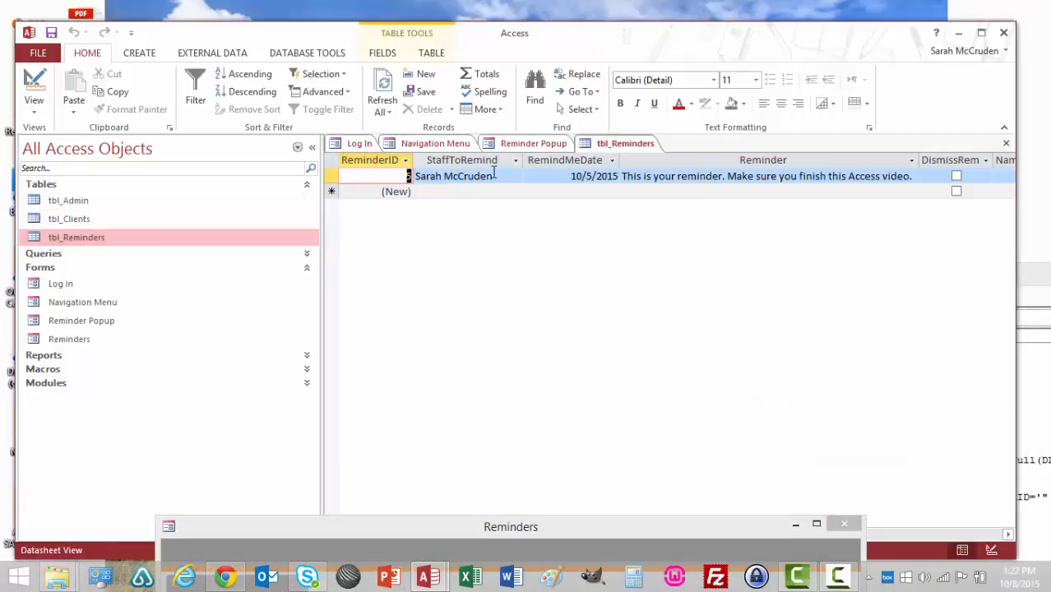
pyautogui.doubleClick(118, 200)
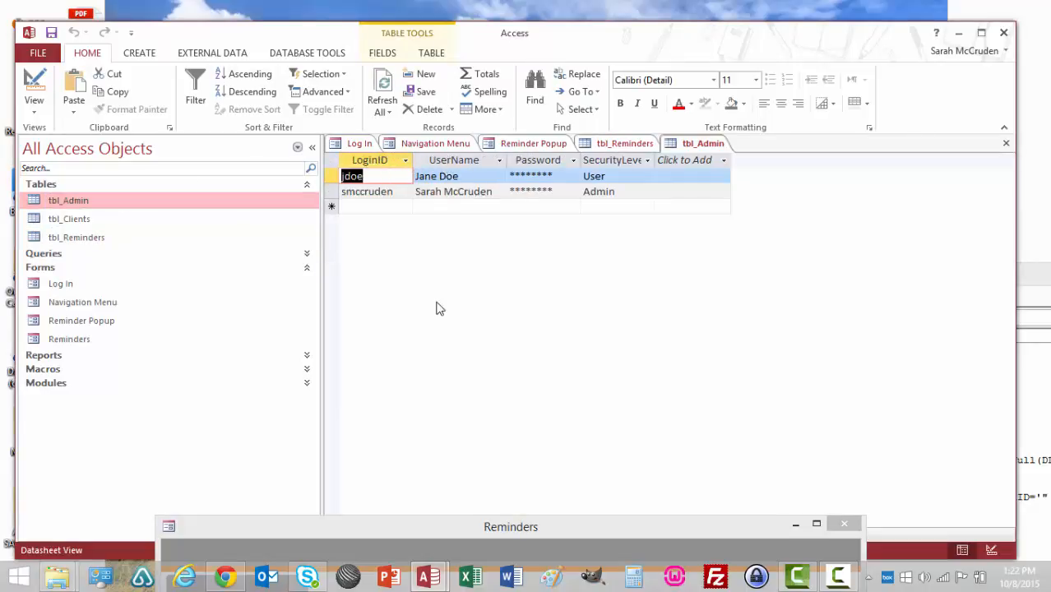
pyautogui.doubleClick(450, 530)
pyautogui.moveTo(449, 62); pyautogui.dragTo(457, 136)
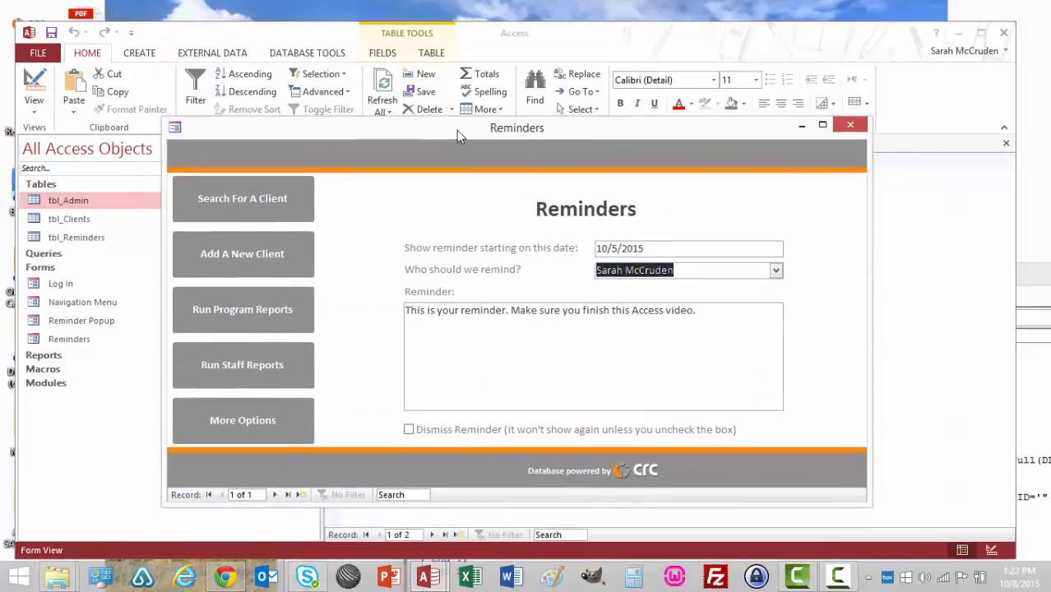
# Close the Reminders form without saving, then close tbl_Admin and tbl_Reminders.
pyautogui.click(848, 126)
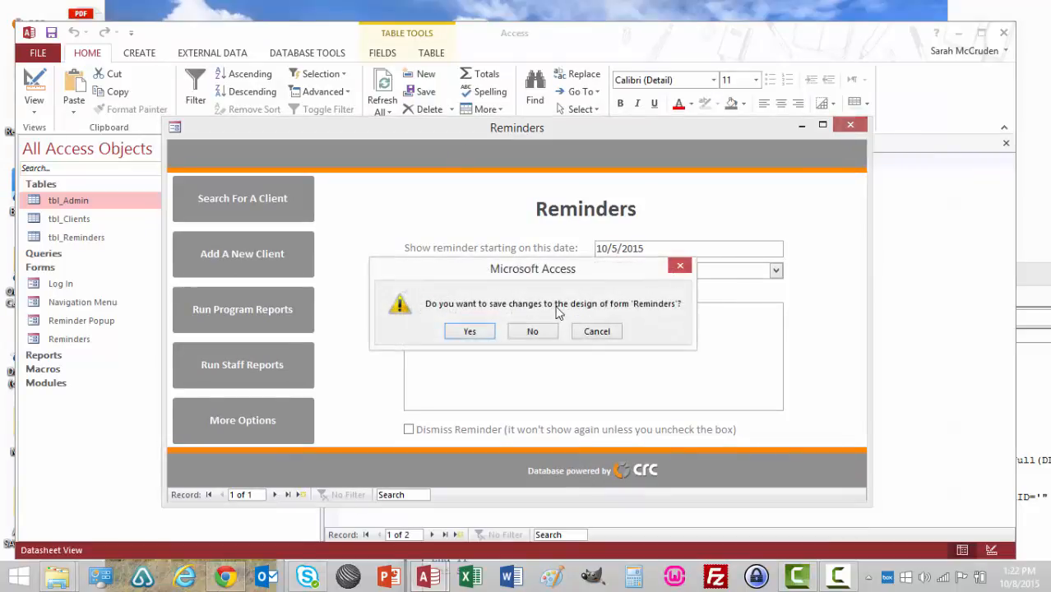
pyautogui.click(526, 334)
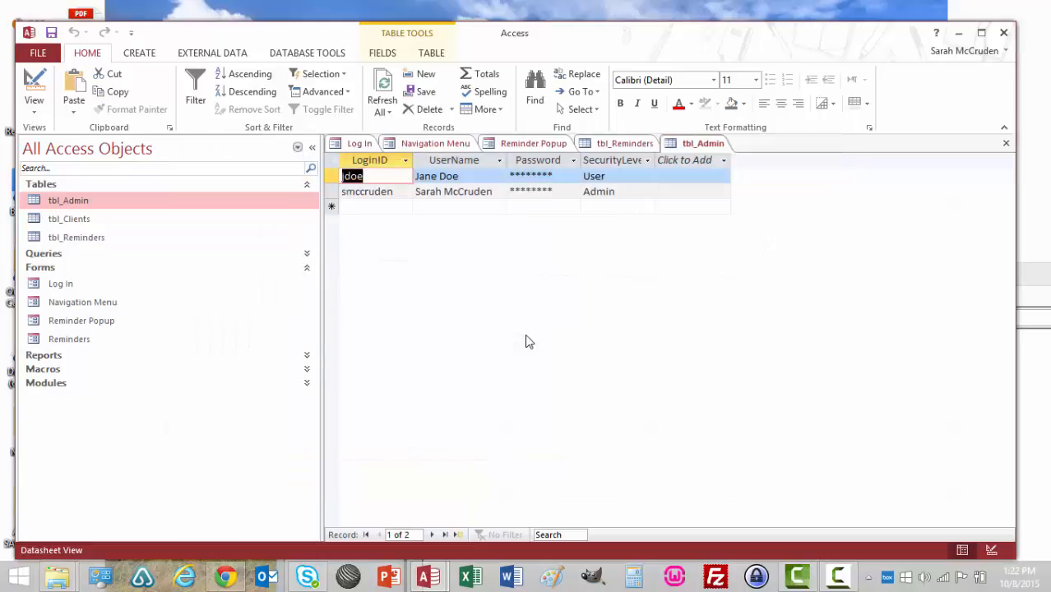
pyautogui.rightClick(715, 145)
pyautogui.click(727, 169)
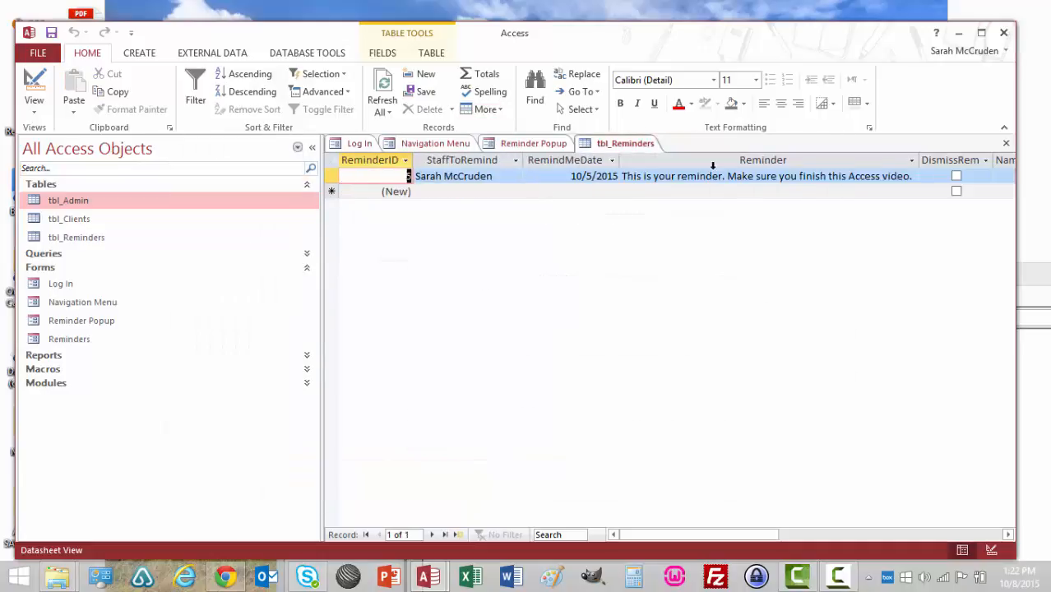
pyautogui.rightClick(637, 144)
pyautogui.click(646, 173)
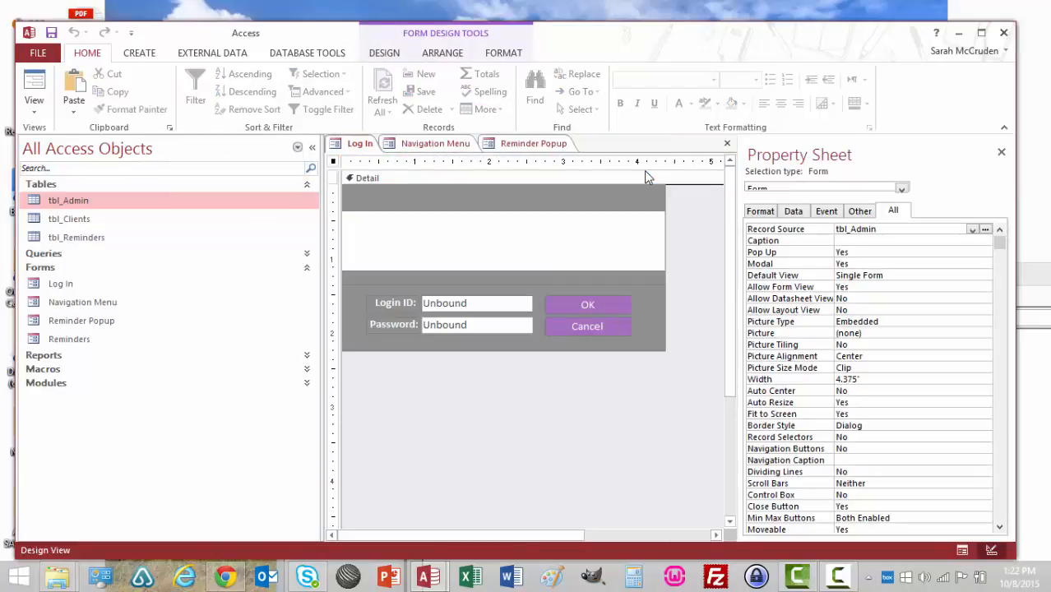
# On the Reminder Popup design, inspect the Reminder text box and DismissReminder checkbox data properties.
pyautogui.click(516, 144)
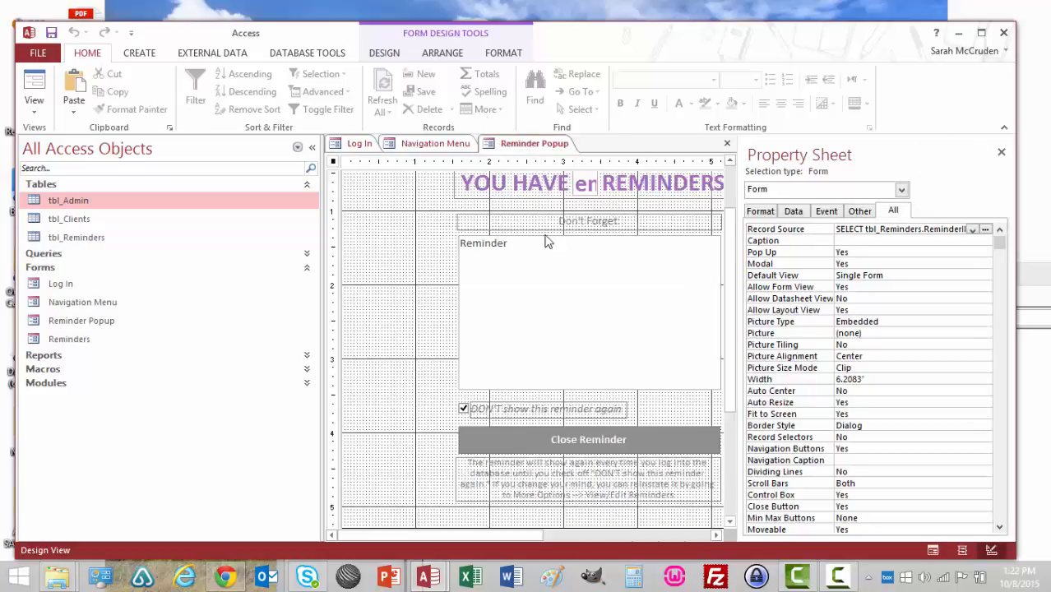
pyautogui.click(310, 149)
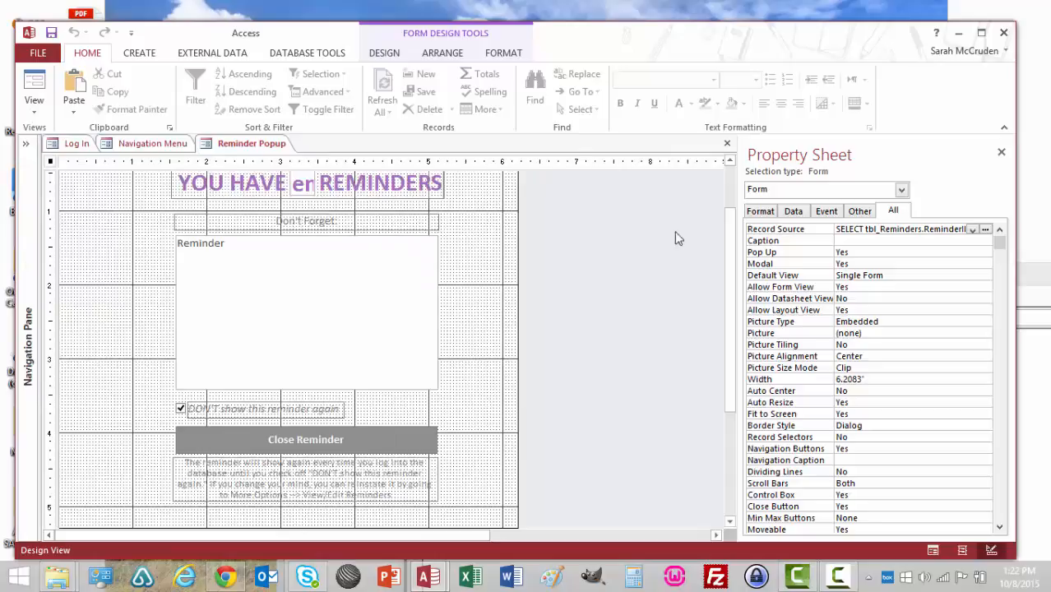
pyautogui.scroll(2, 732, 197)
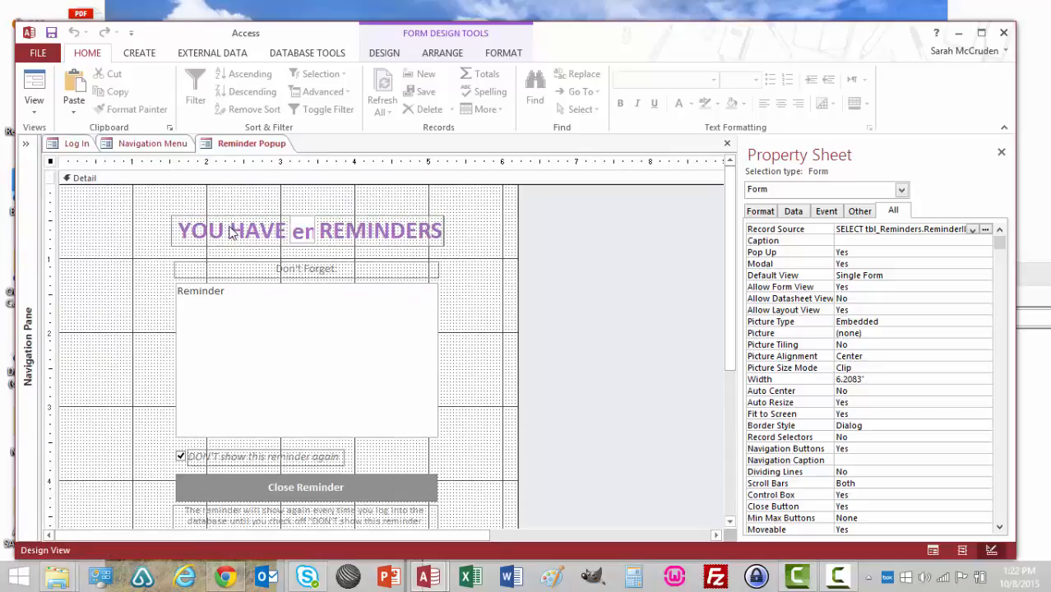
pyautogui.click(226, 339)
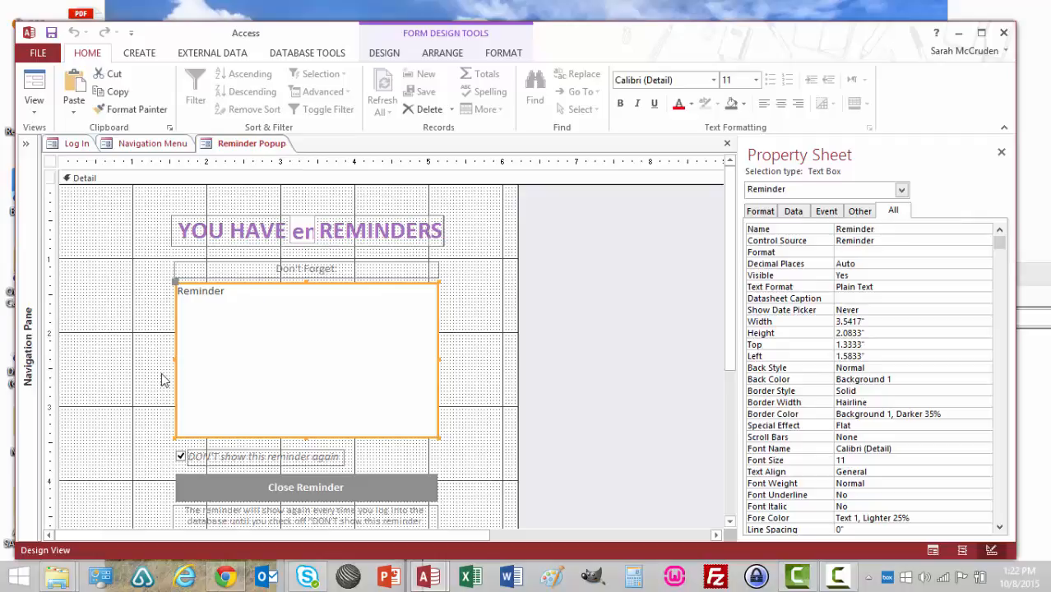
pyautogui.click(189, 460)
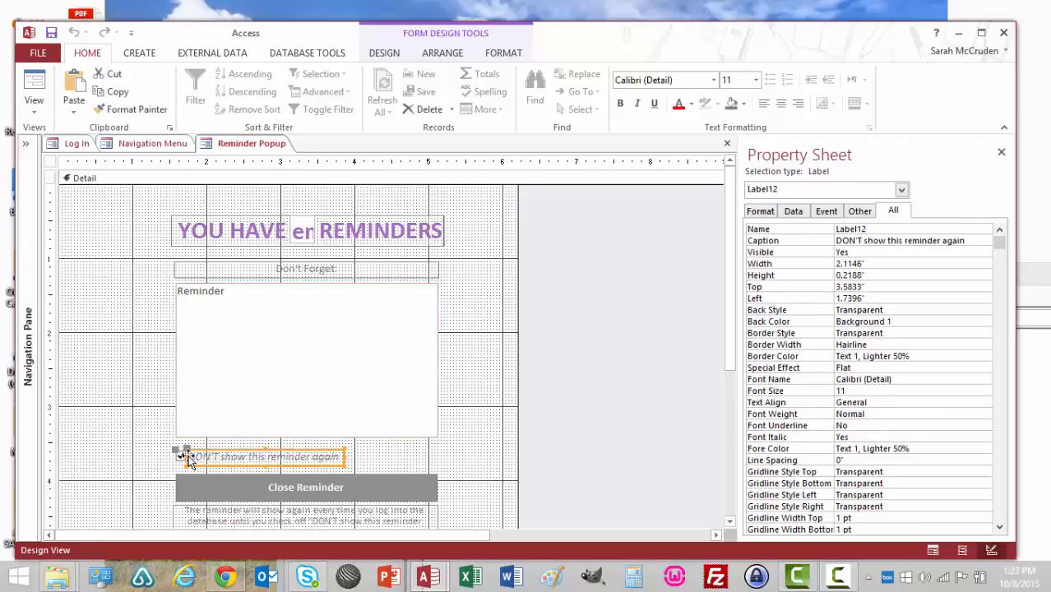
pyautogui.click(181, 455)
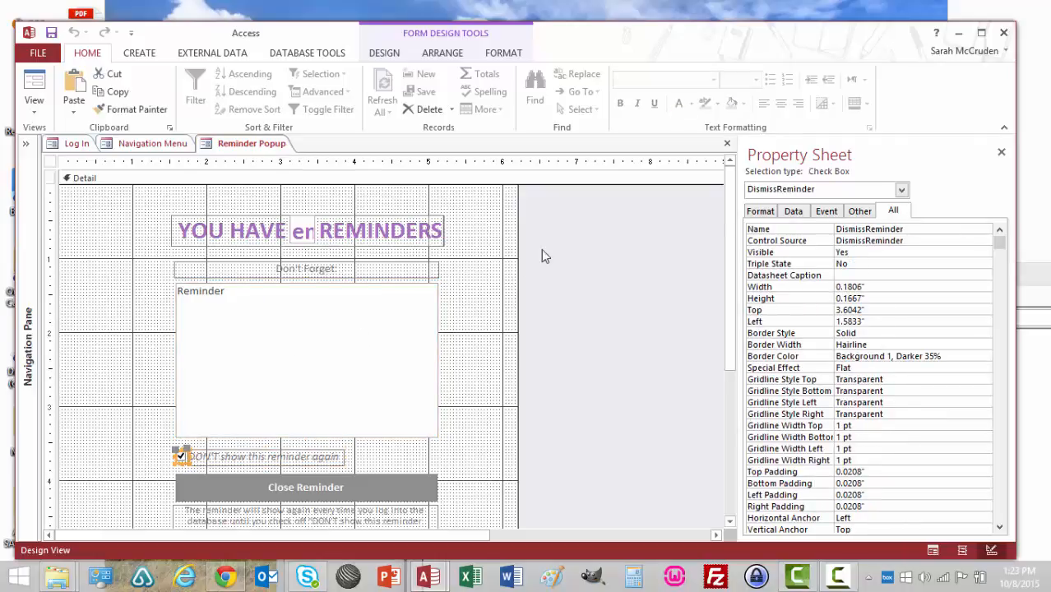
pyautogui.click(793, 211)
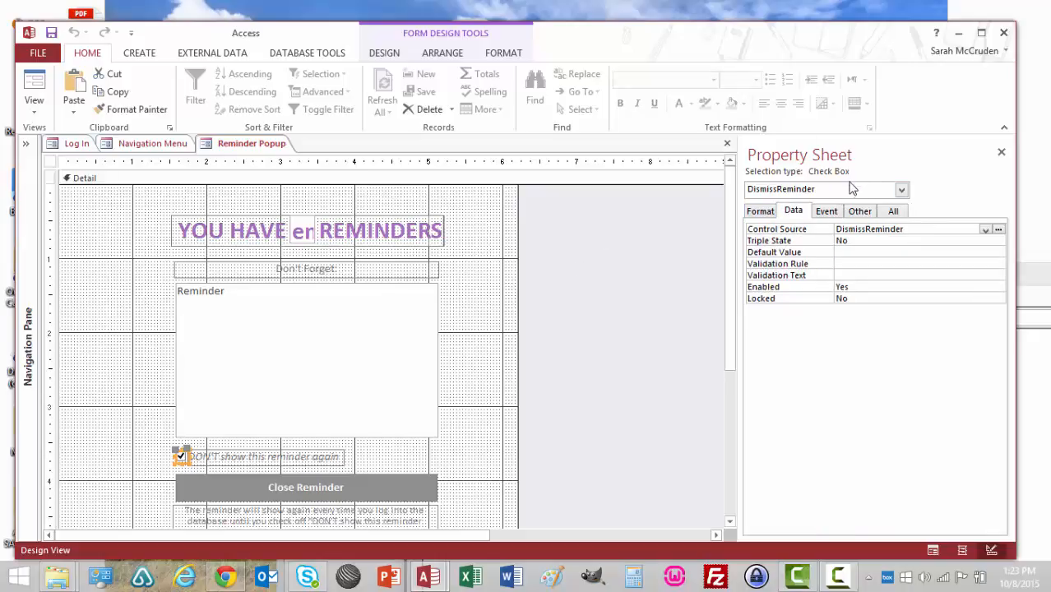
# Select Form in the Property Sheet and open its Record Source in Query Builder.
pyautogui.click(901, 190)
pyautogui.click(805, 236)
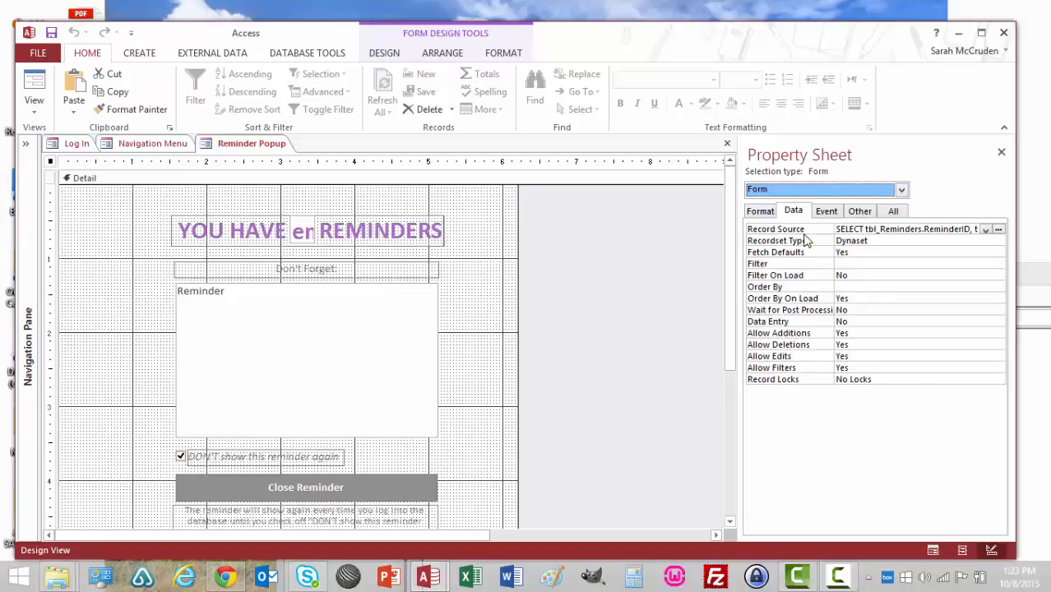
pyautogui.click(755, 211)
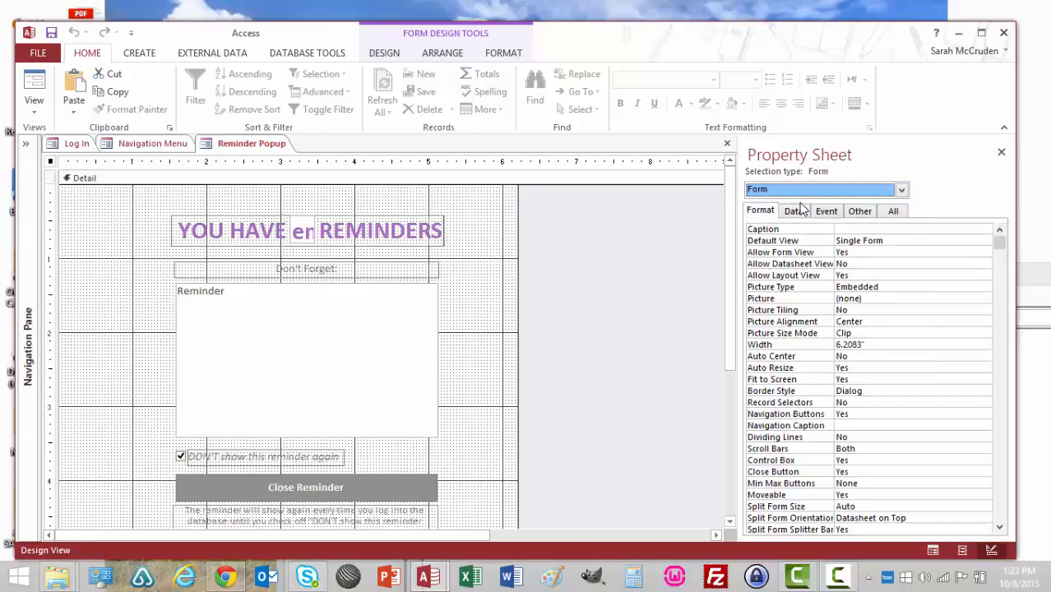
pyautogui.click(802, 211)
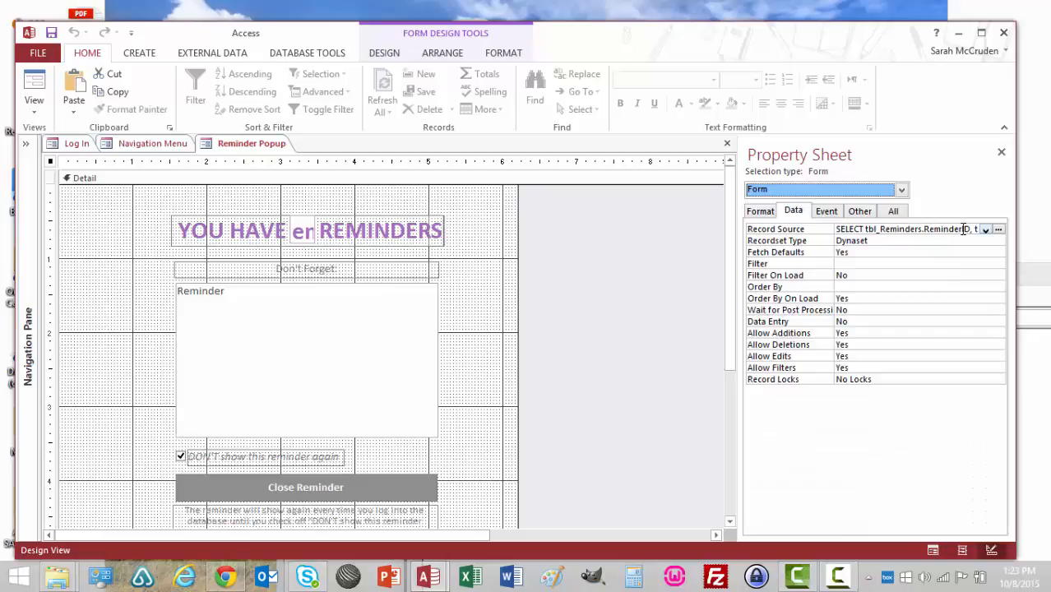
pyautogui.click(987, 231)
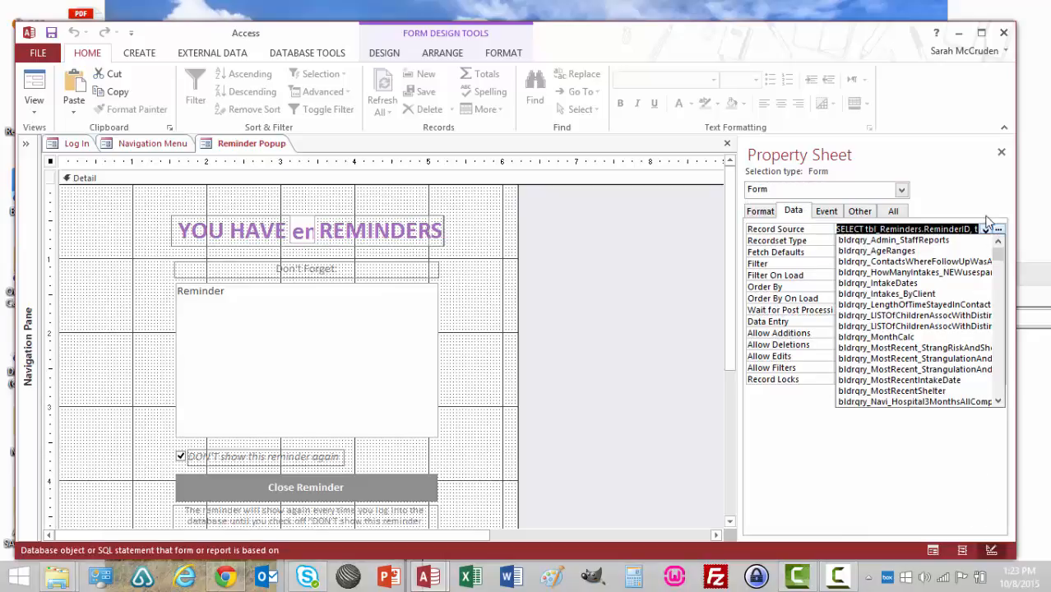
pyautogui.click(982, 204)
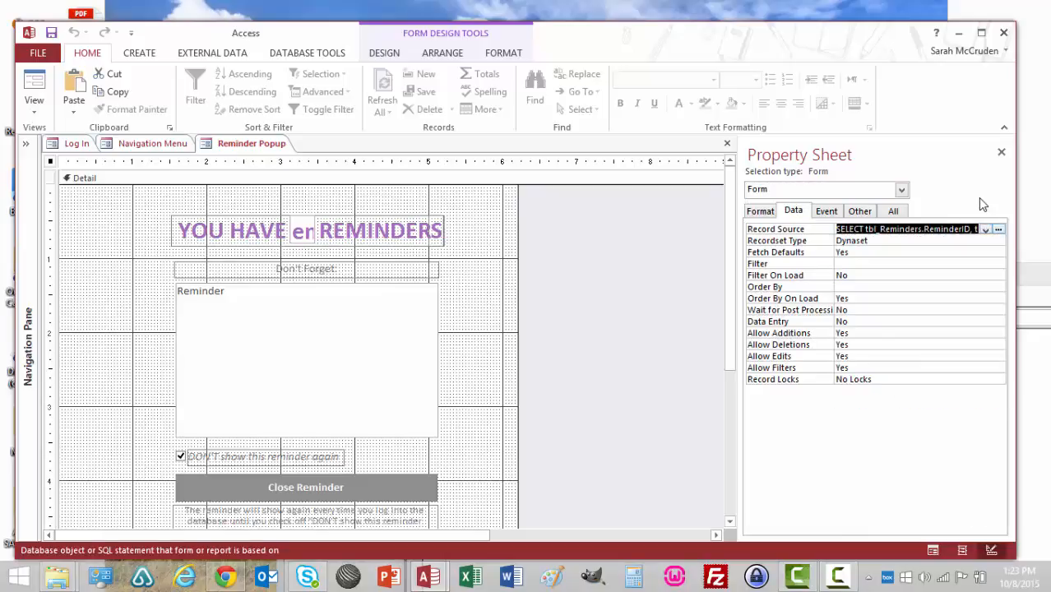
pyautogui.click(998, 229)
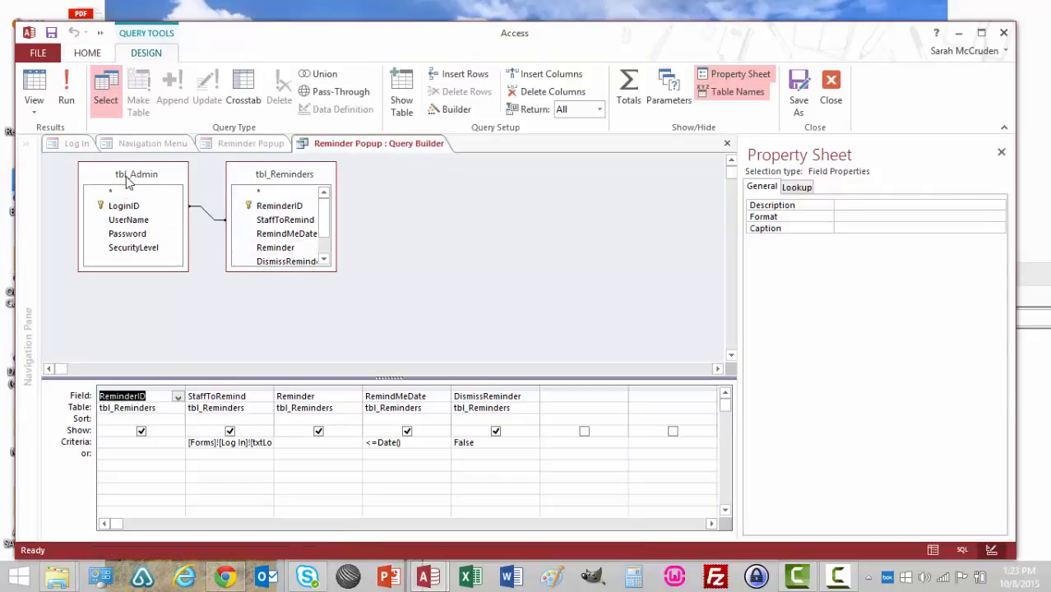
# Inspect the join between tbl_Admin LoginID and tbl_Reminders StaffToRemind.
pyautogui.click(134, 176)
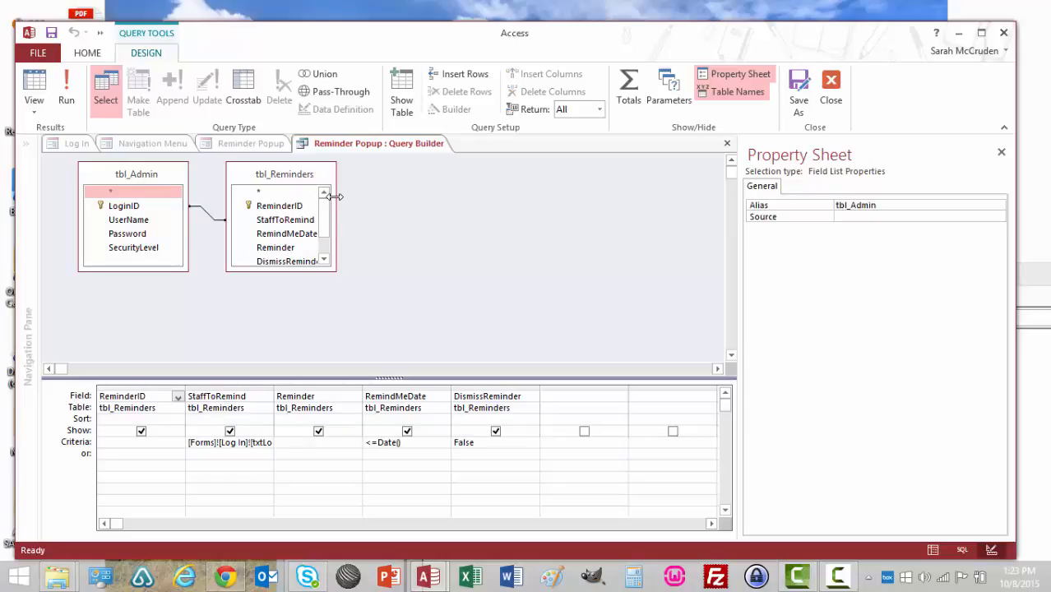
pyautogui.click(319, 176)
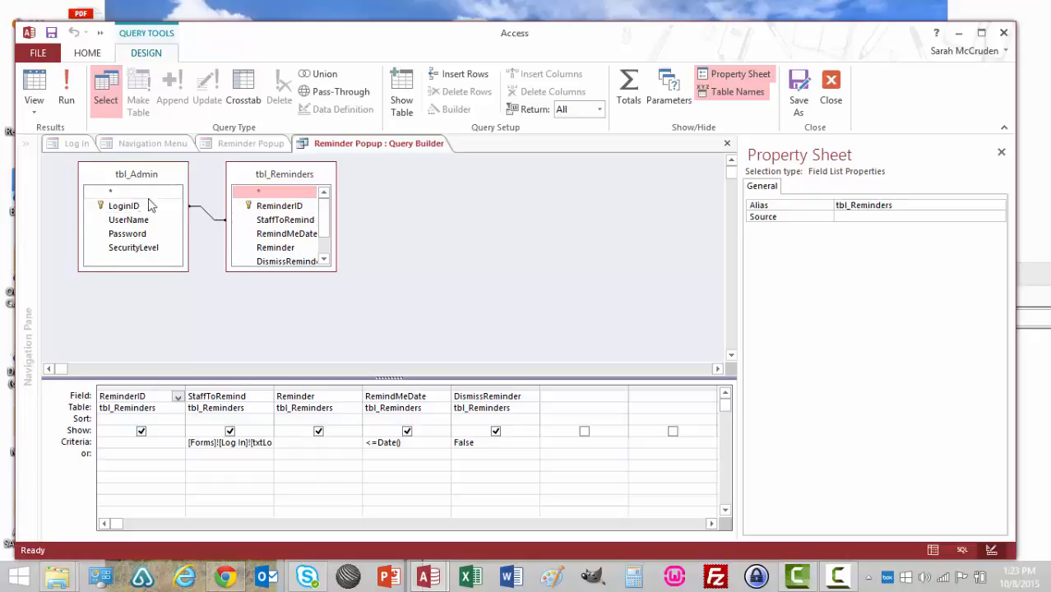
pyautogui.click(284, 221)
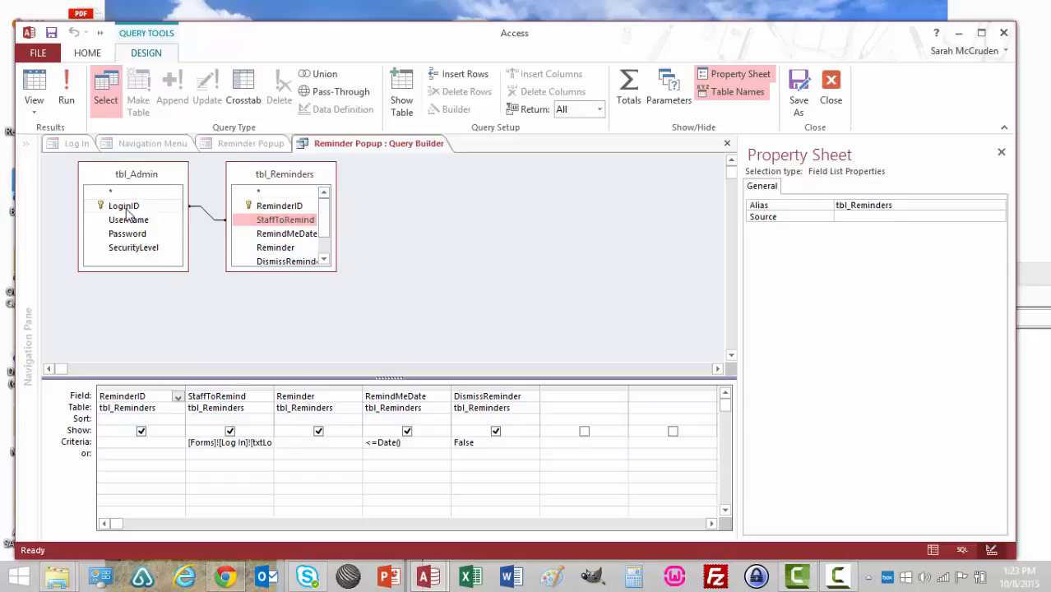
pyautogui.click(130, 207)
pyautogui.click(279, 222)
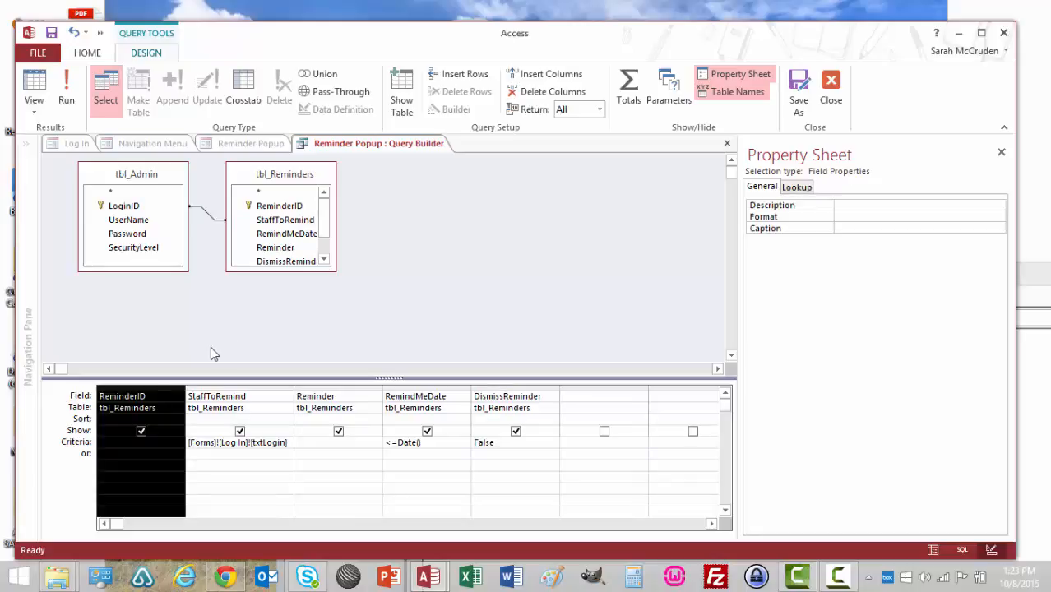
# Inspect the StaffToRemind, Reminder and DismissReminder columns in the query grid.
pyautogui.click(268, 386)
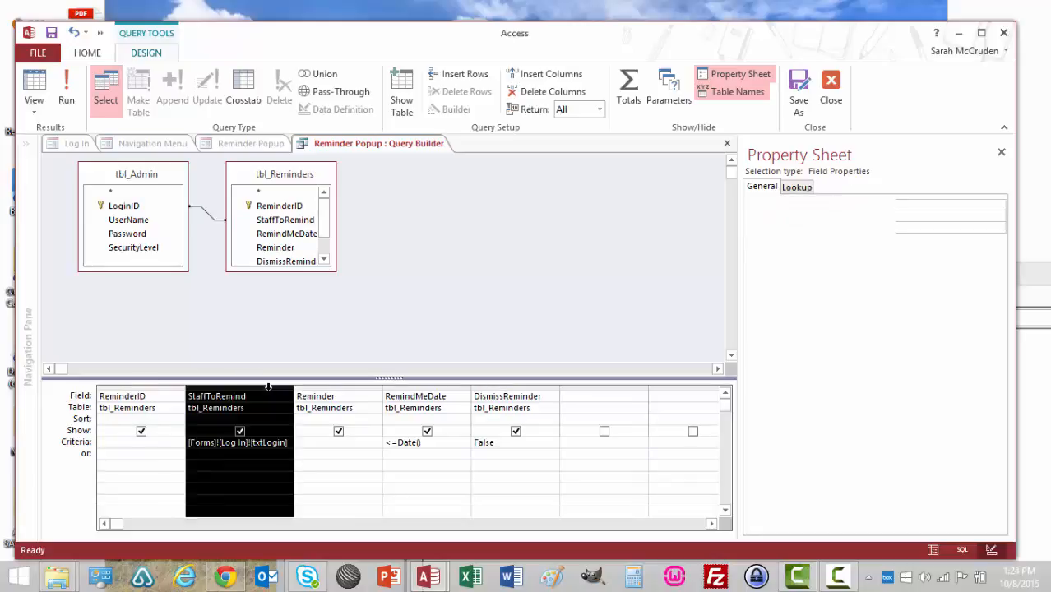
pyautogui.click(340, 386)
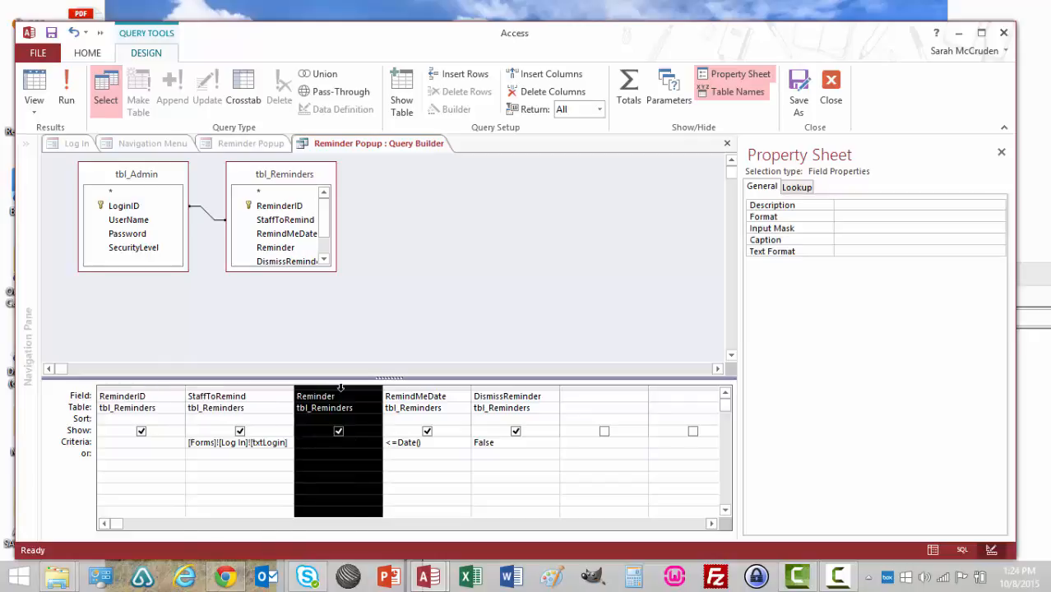
pyautogui.click(429, 382)
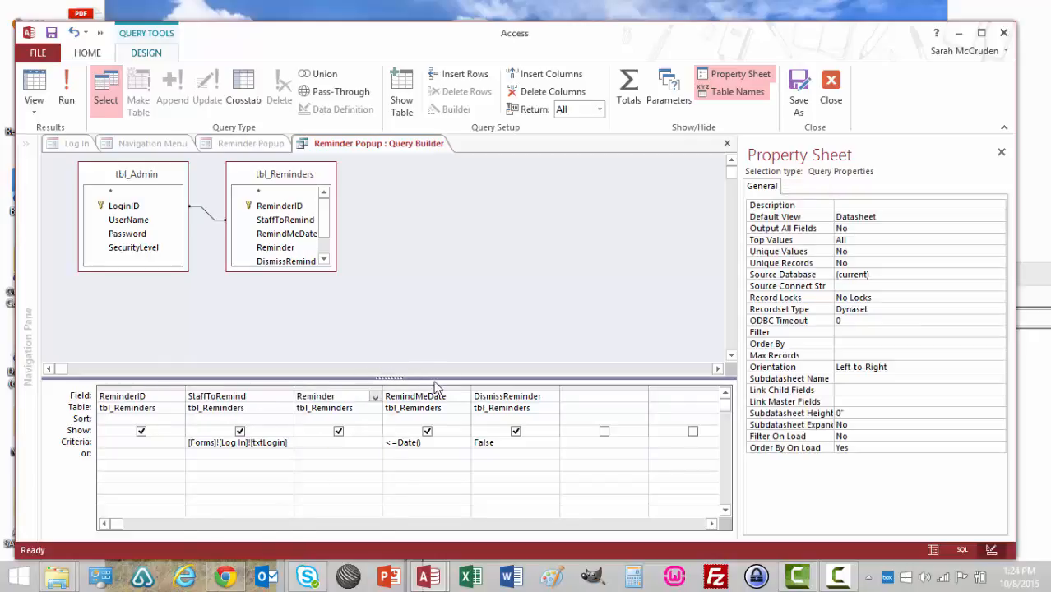
pyautogui.click(518, 395)
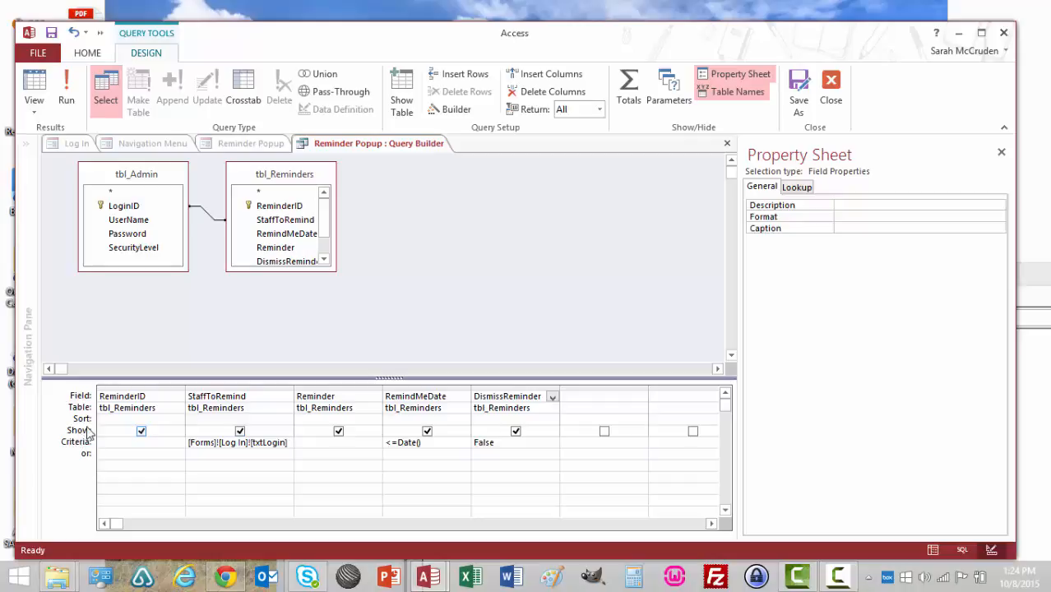
# Widen the StaffToRemind column to read its criteria, then close Query Builder.
pyautogui.click(190, 442)
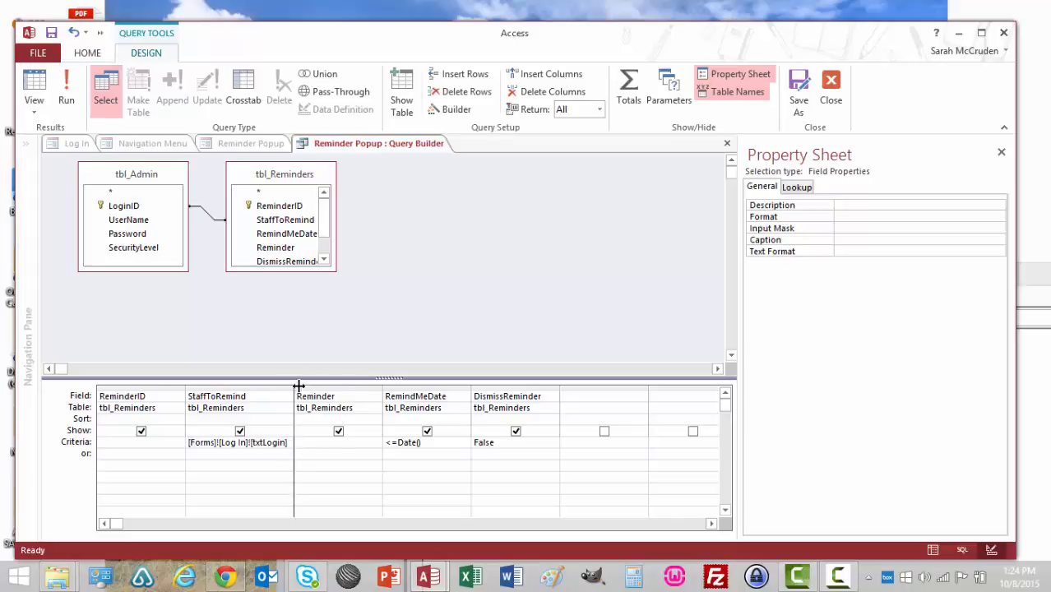
pyautogui.moveTo(292, 386); pyautogui.dragTo(335, 386)
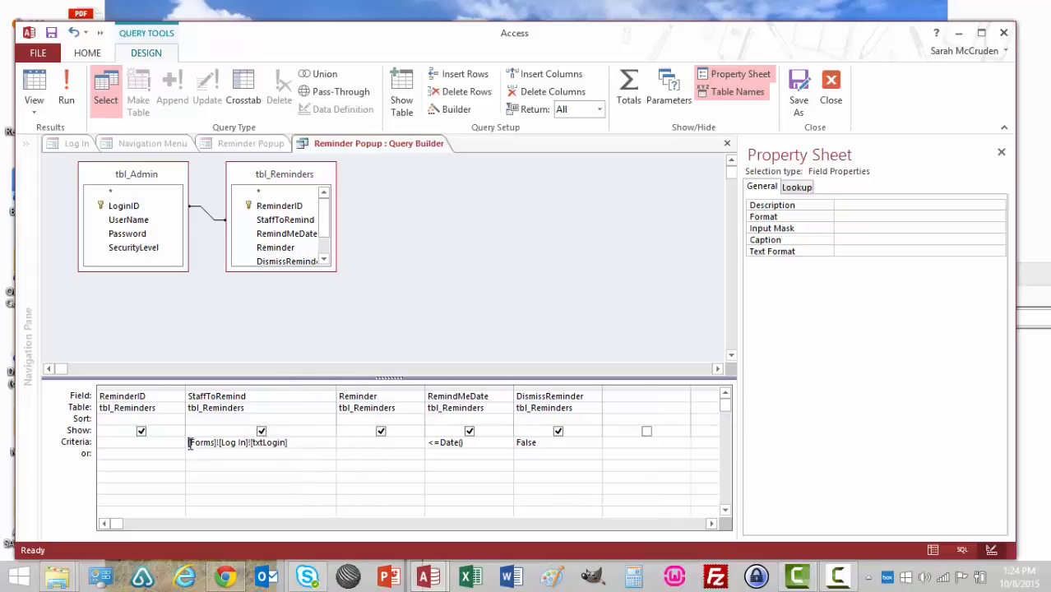
pyautogui.moveTo(189, 444); pyautogui.dragTo(319, 436)
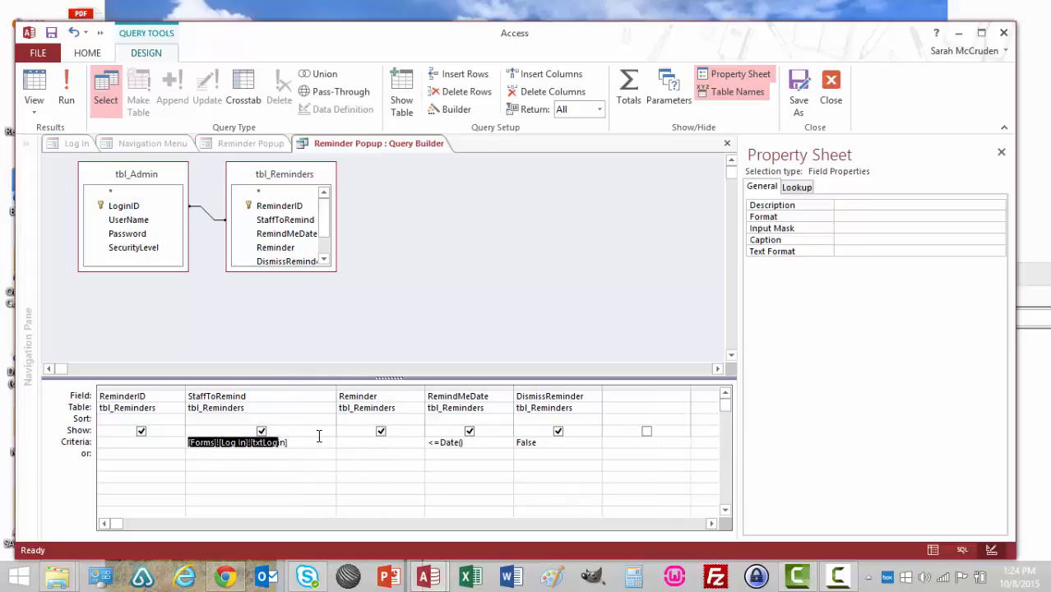
pyautogui.click(305, 442)
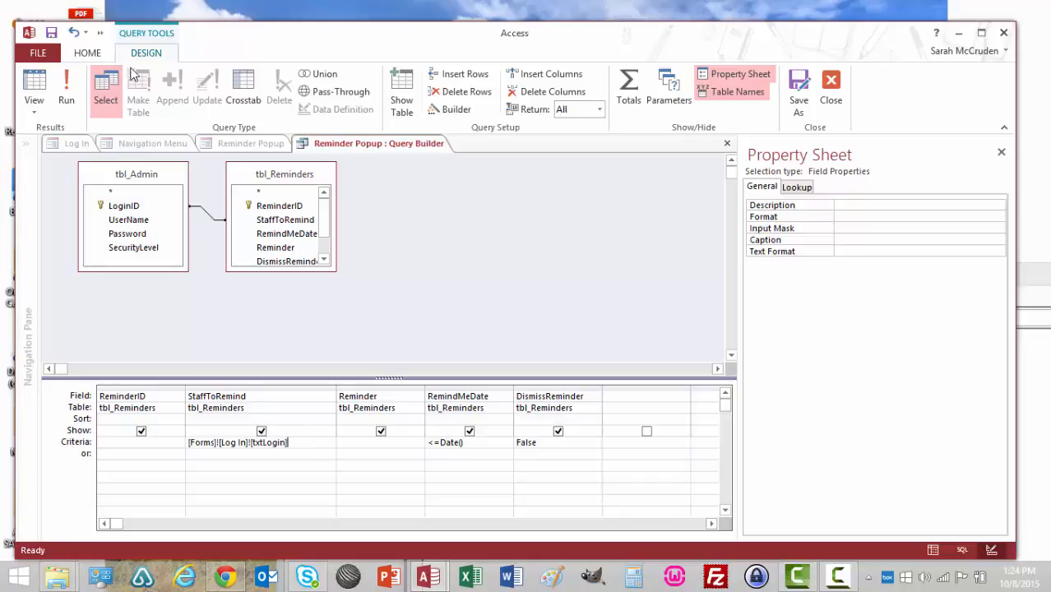
pyautogui.click(830, 89)
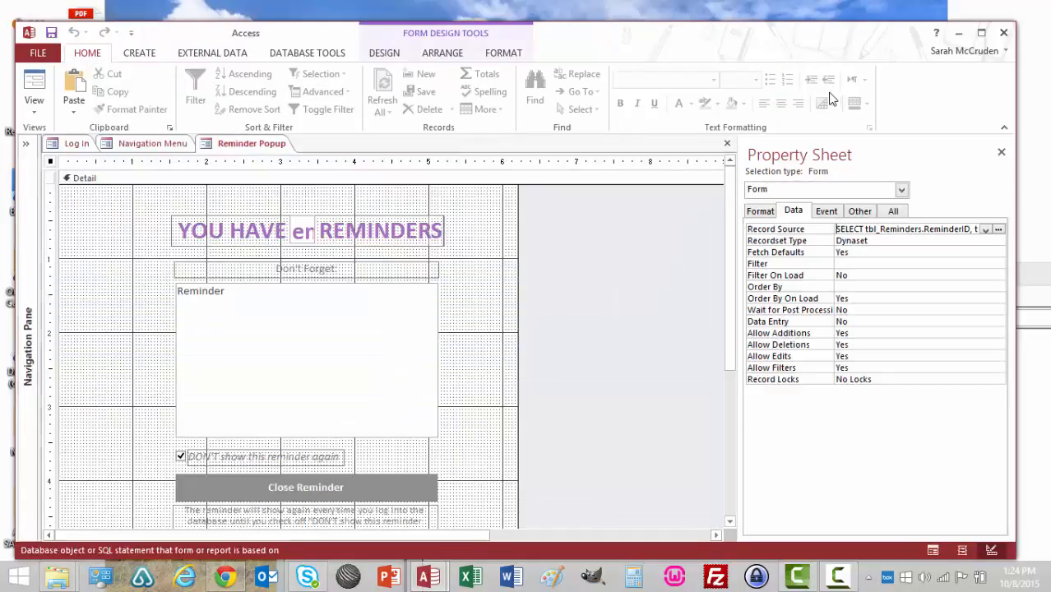
# In the Log In form's All properties, confirm the Login ID text box is named txtLogin.
pyautogui.click(82, 143)
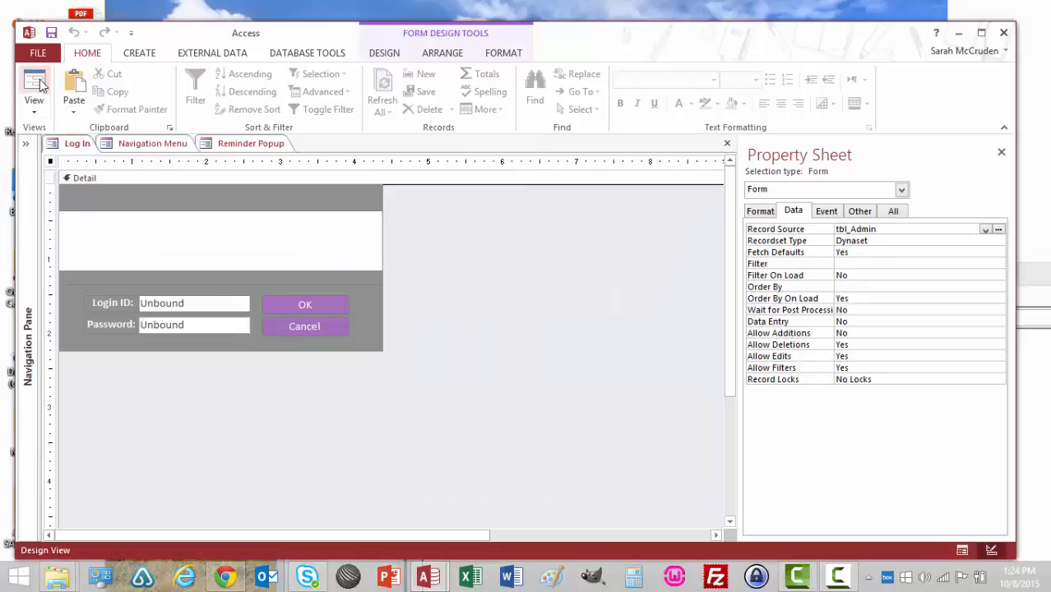
pyautogui.click(231, 304)
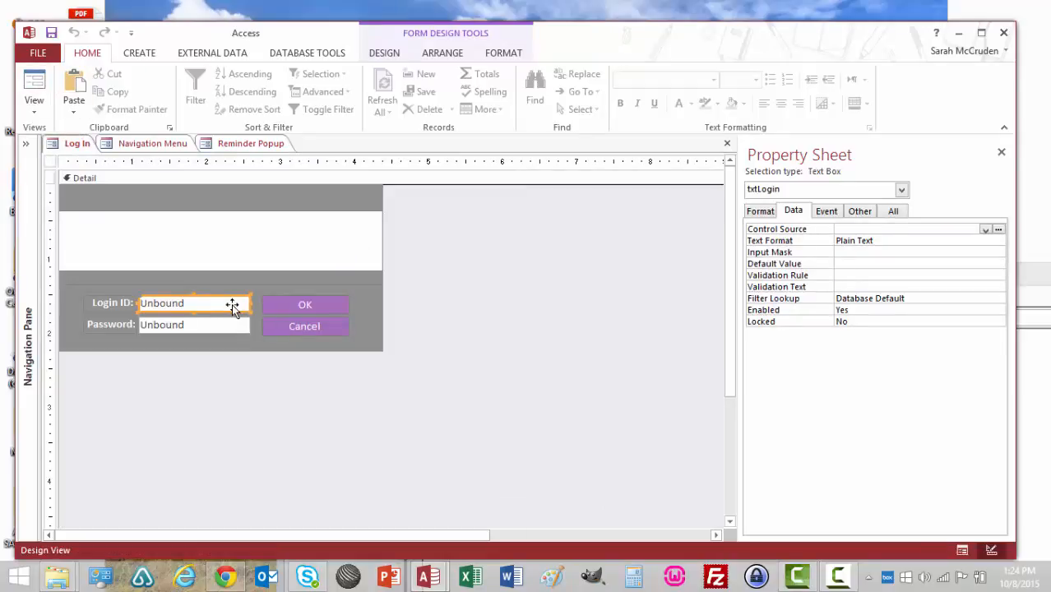
pyautogui.click(898, 211)
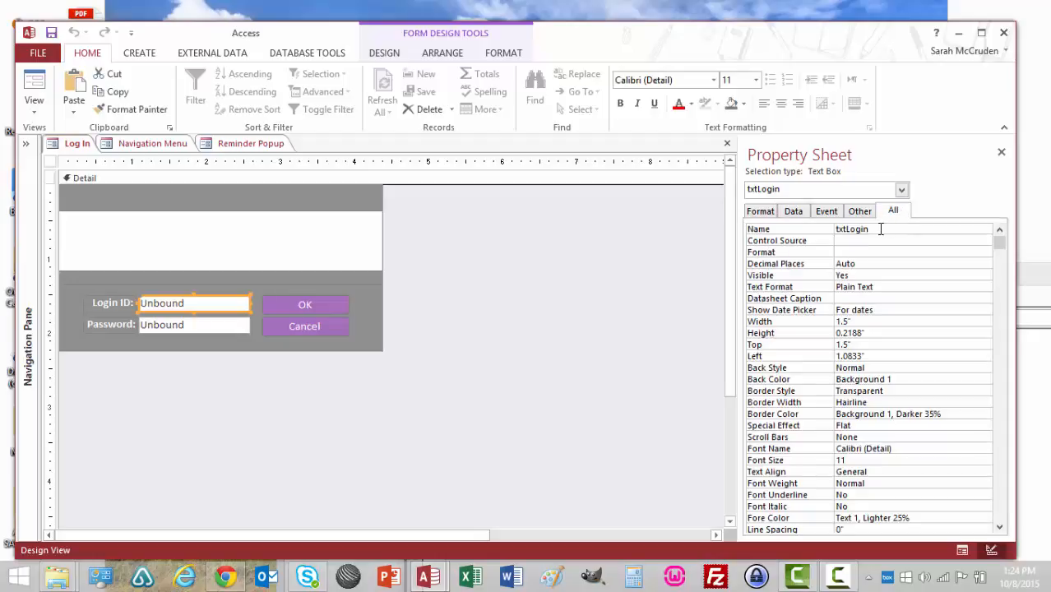
pyautogui.click(880, 229)
# Reopen the Reminder Popup form's record-source query in Query Builder.
pyautogui.click(154, 300)
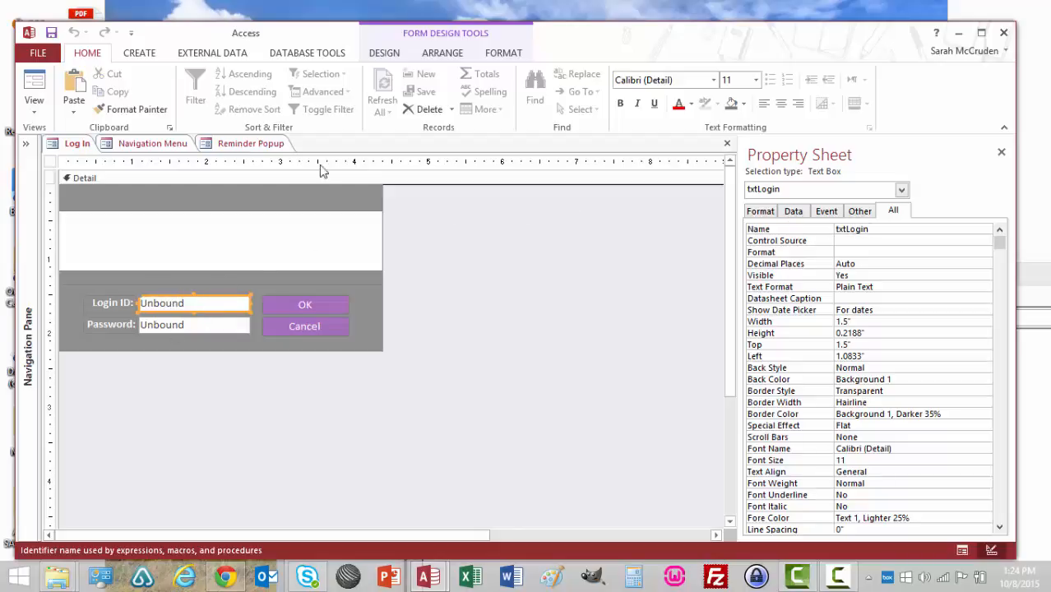
pyautogui.click(221, 148)
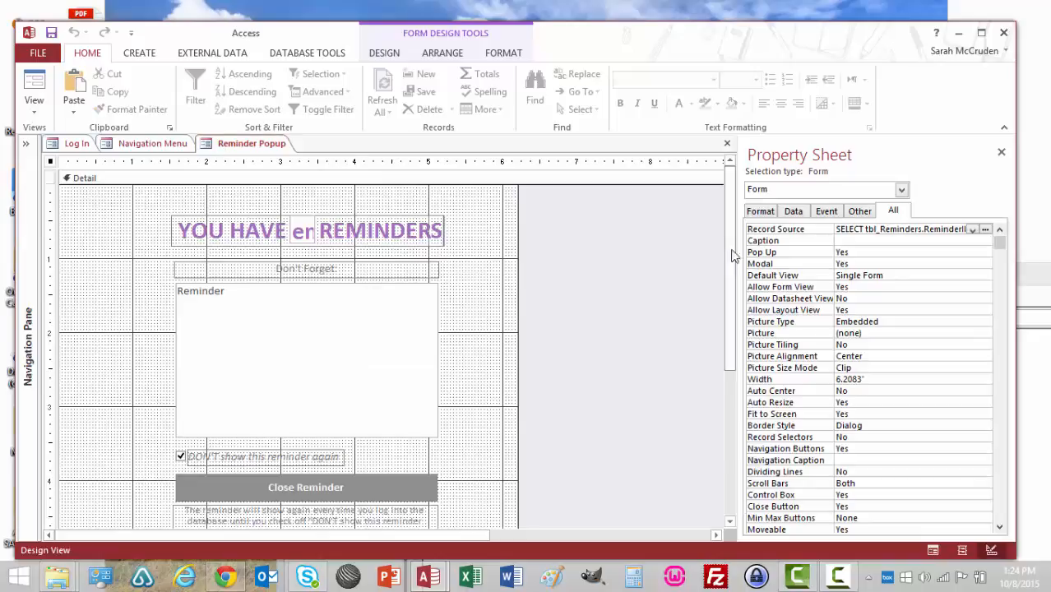
pyautogui.click(985, 229)
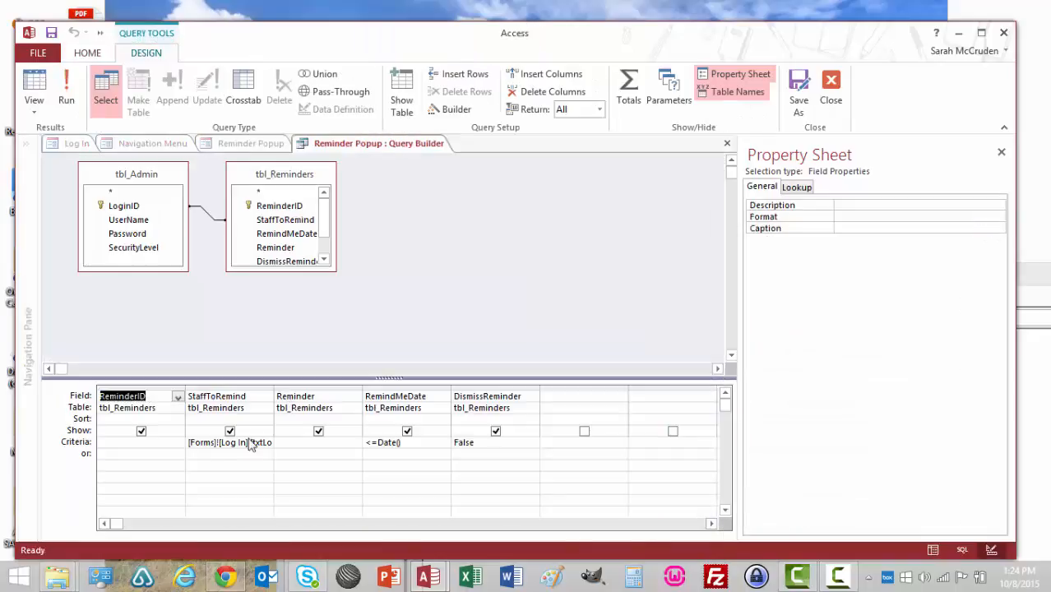
# Review the StaffToRemind, RemindMeDate <=Date() and DismissReminder False criteria, then run the query, which returns no records.
pyautogui.moveTo(273, 392); pyautogui.dragTo(350, 392)
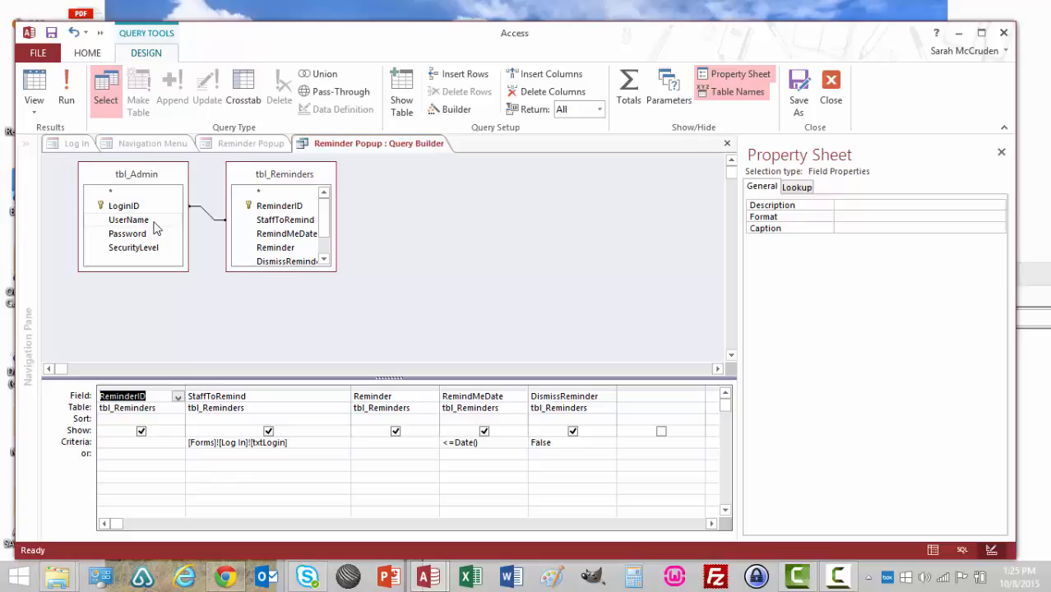
pyautogui.click(420, 388)
pyautogui.click(504, 388)
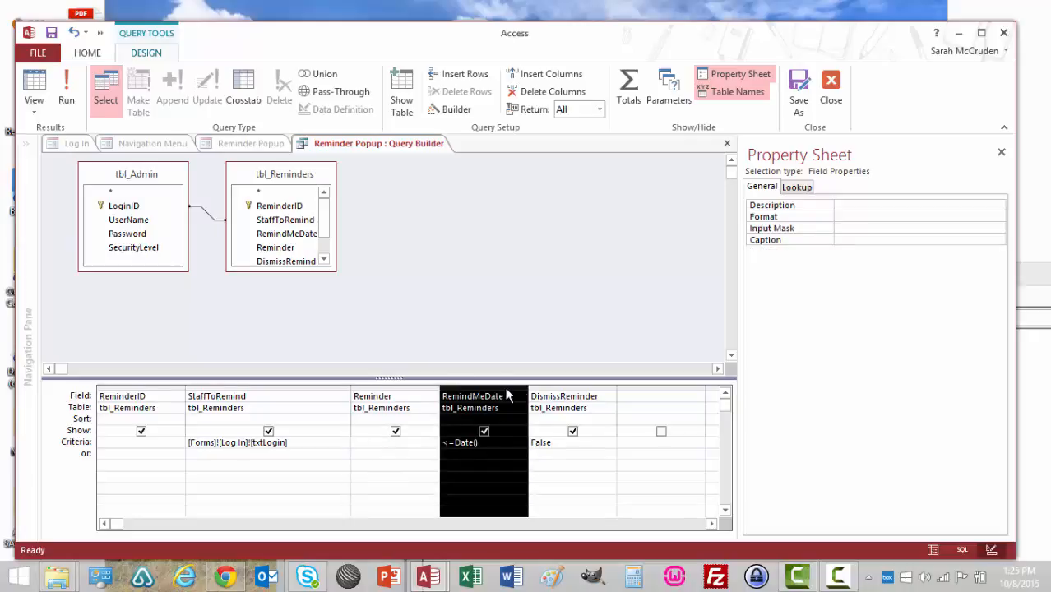
pyautogui.click(442, 442)
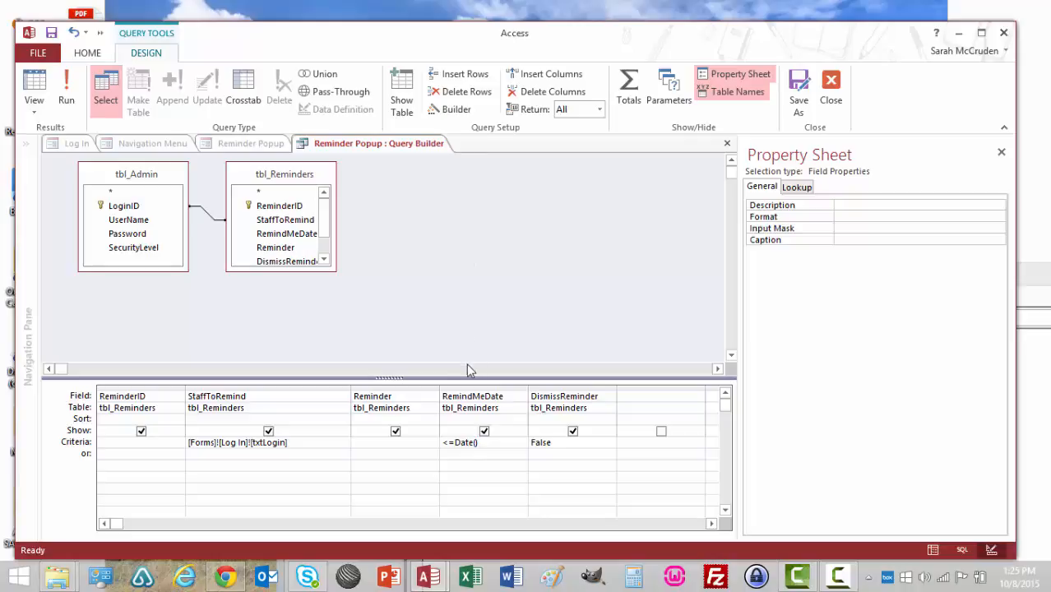
pyautogui.moveTo(485, 444); pyautogui.dragTo(444, 437)
pyautogui.click(469, 442)
pyautogui.click(555, 445)
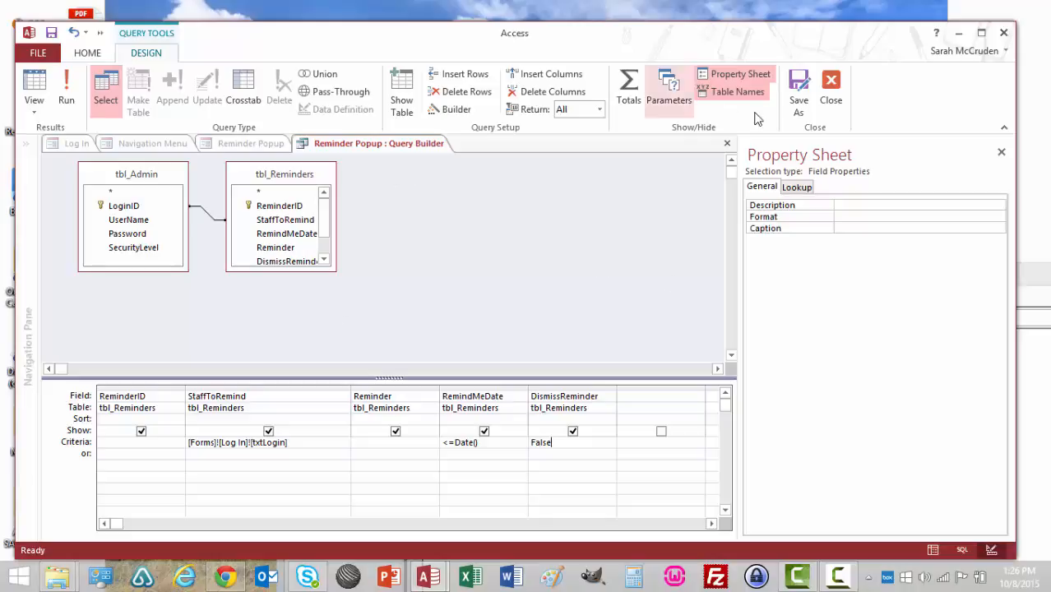
pyautogui.click(69, 90)
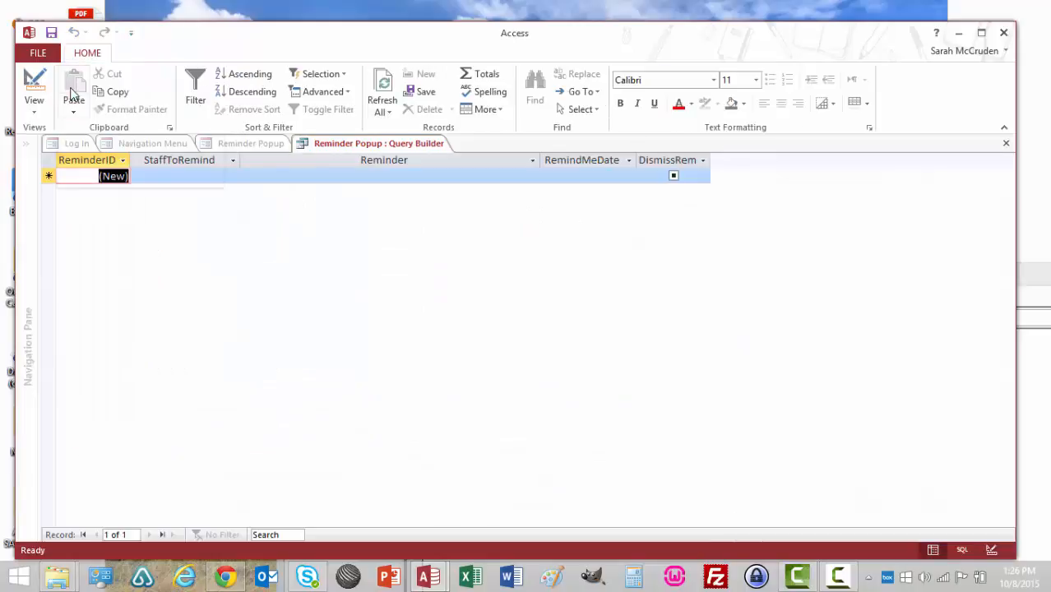
# Close the query builder and the Reminder Popup form, discarding its design changes.
pyautogui.rightClick(346, 149)
pyautogui.click(370, 181)
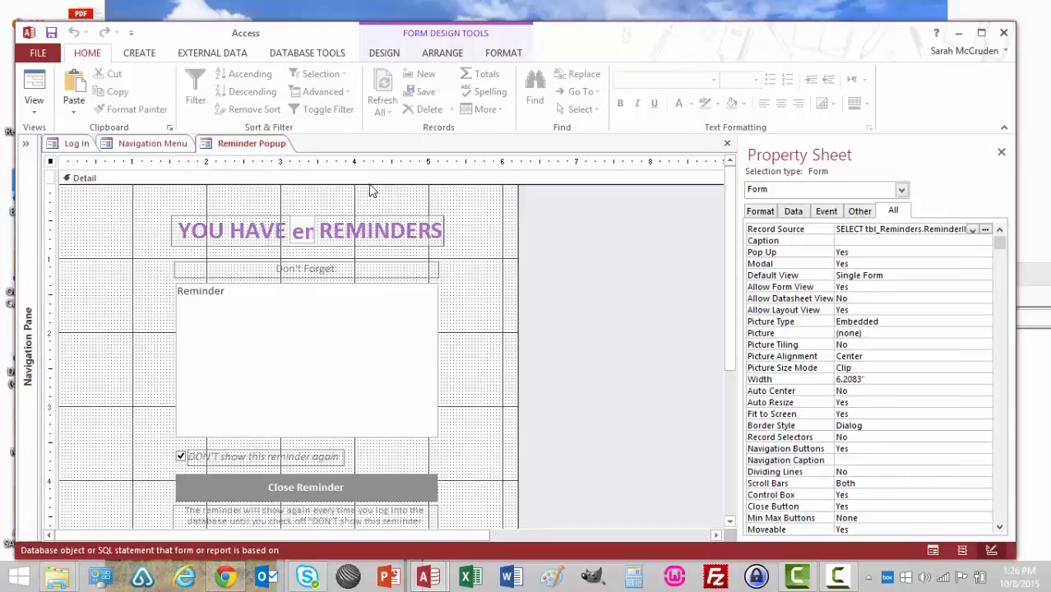
pyautogui.rightClick(231, 147)
pyautogui.click(249, 173)
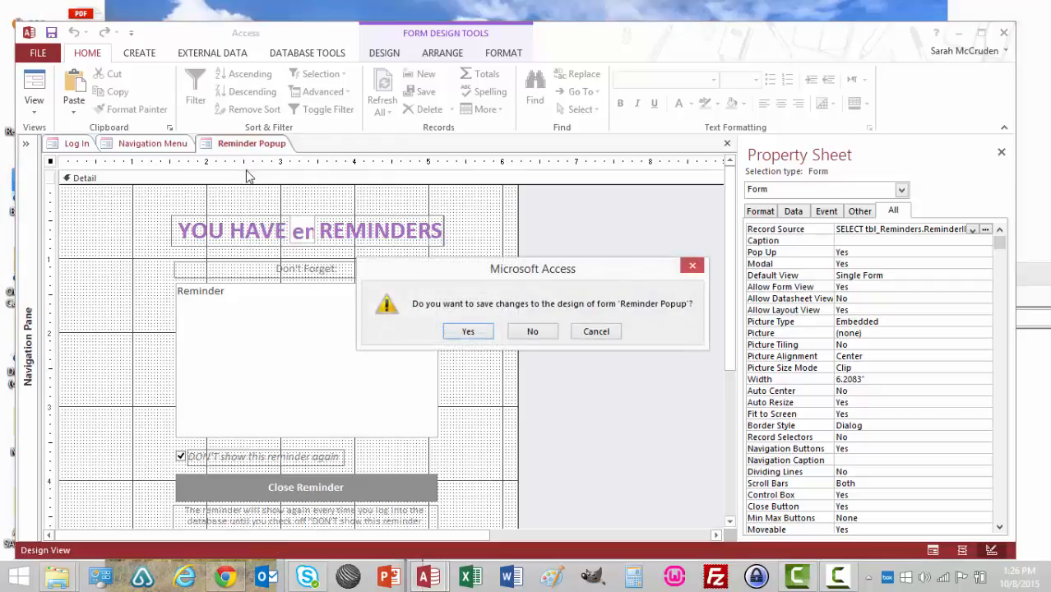
pyautogui.click(530, 330)
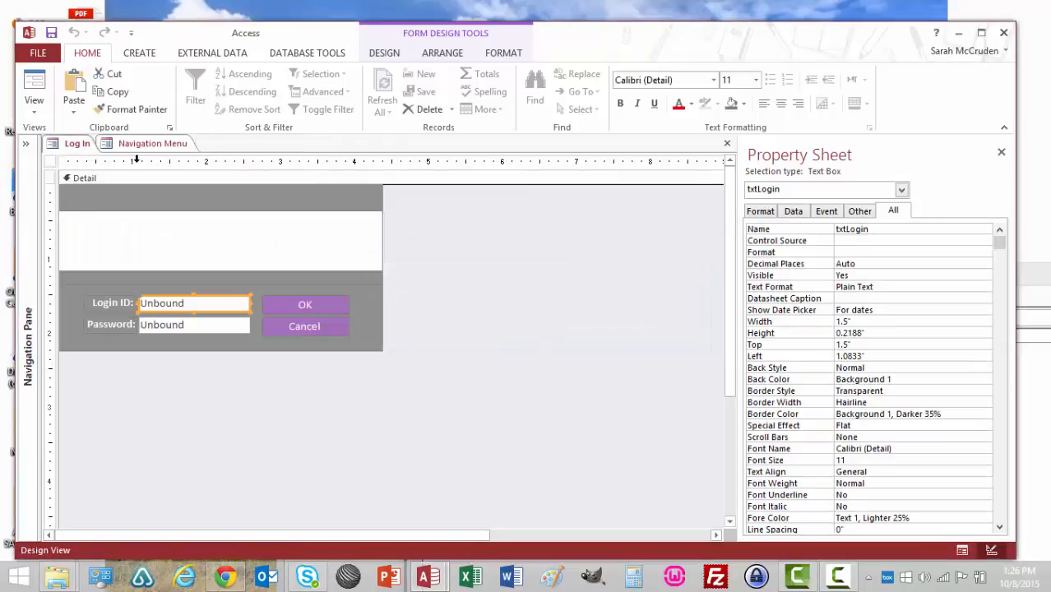
# Close the Navigation Menu and switch the Log In form to Form View.
pyautogui.rightClick(136, 148)
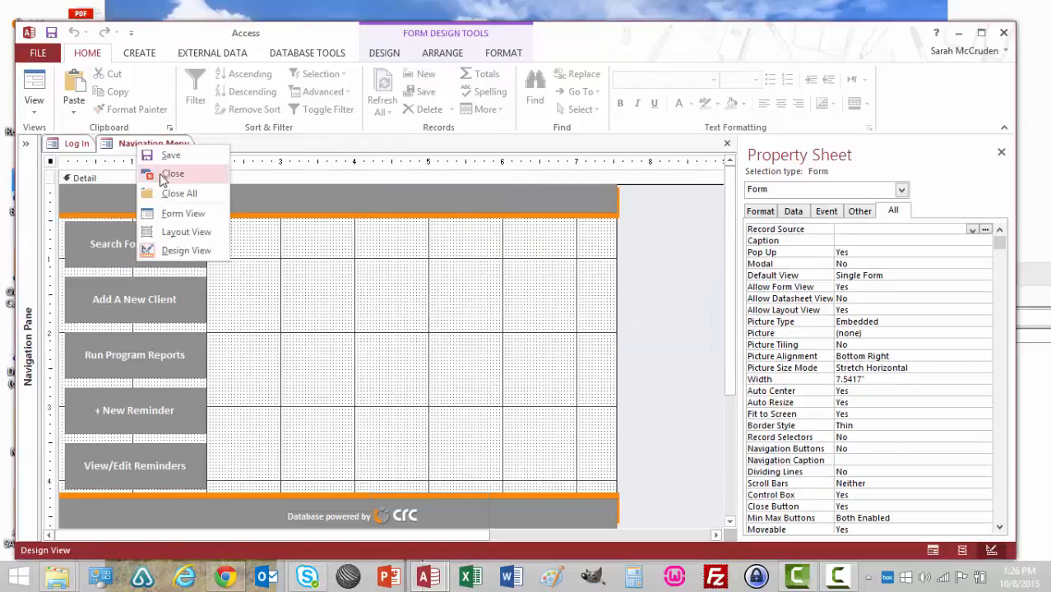
pyautogui.click(160, 175)
pyautogui.click(31, 87)
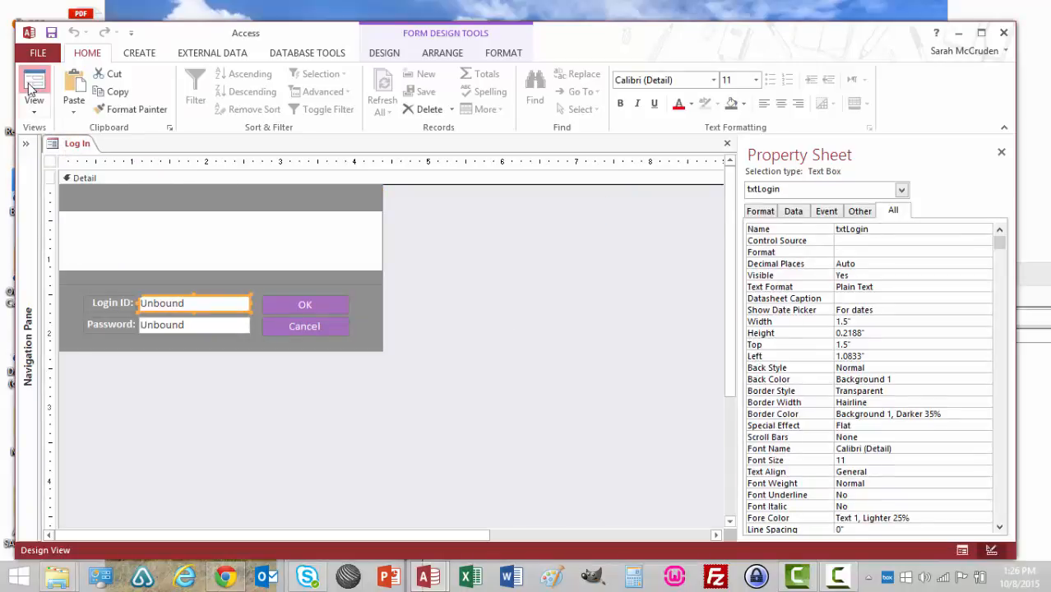
# Center the Log In form, enter the user's login ID and password, and submit with OK.
pyautogui.moveTo(116, 170); pyautogui.dragTo(379, 202)
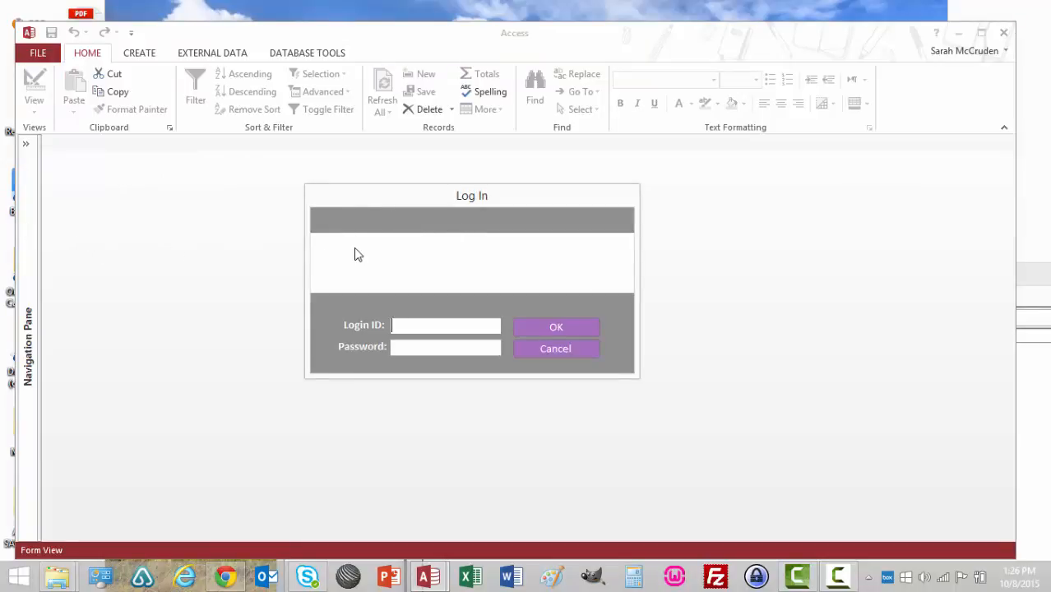
pyautogui.moveTo(410, 183); pyautogui.dragTo(384, 205)
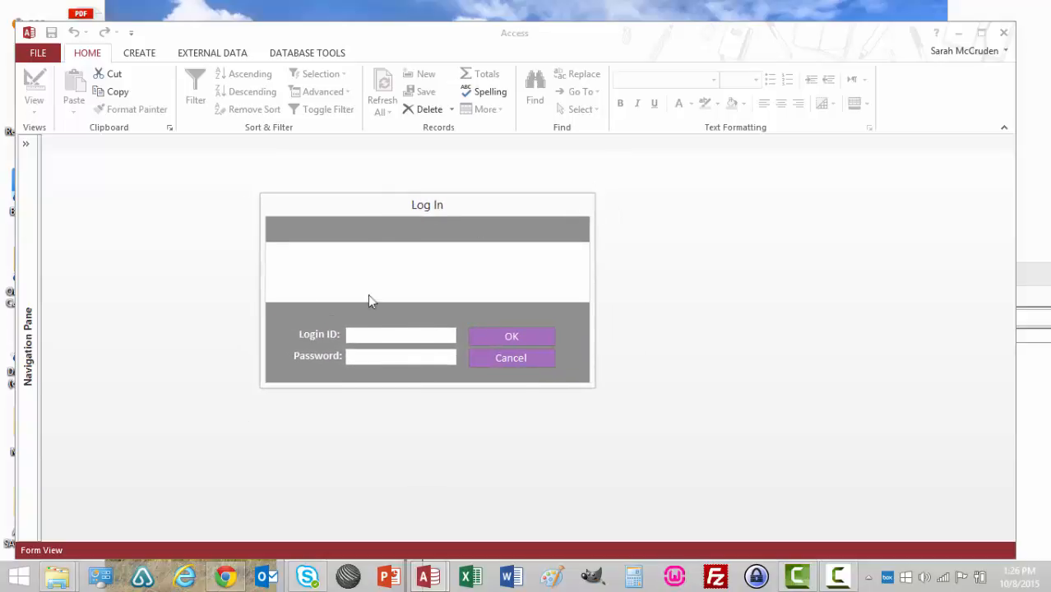
pyautogui.moveTo(416, 211); pyautogui.dragTo(441, 191)
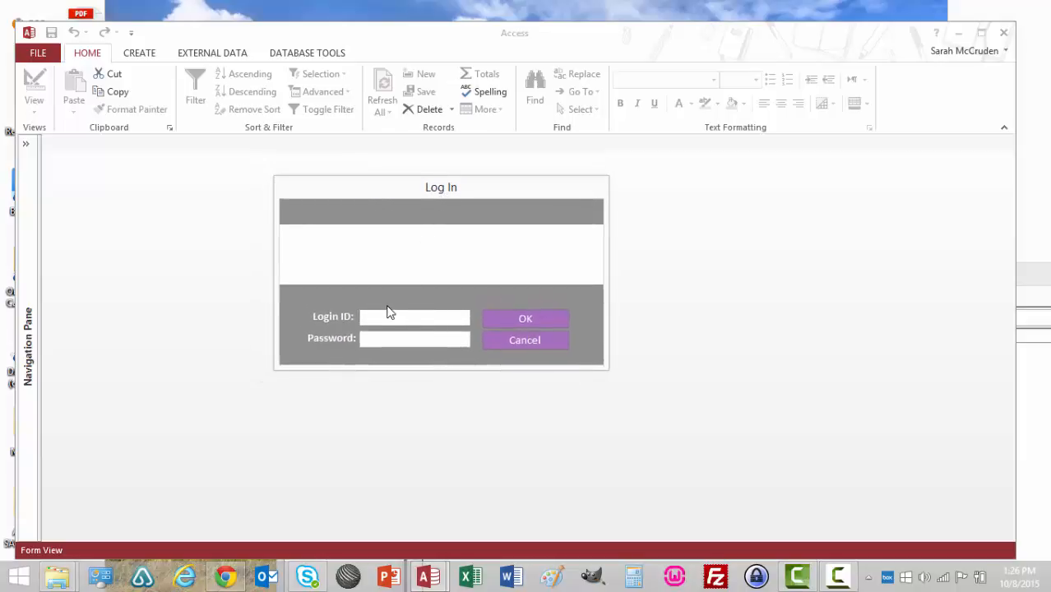
pyautogui.write('smccruden')
pyautogui.click(361, 338)
pyautogui.write('*******')
pyautogui.click(338, 323)
pyautogui.click(394, 316)
pyautogui.click(561, 319)
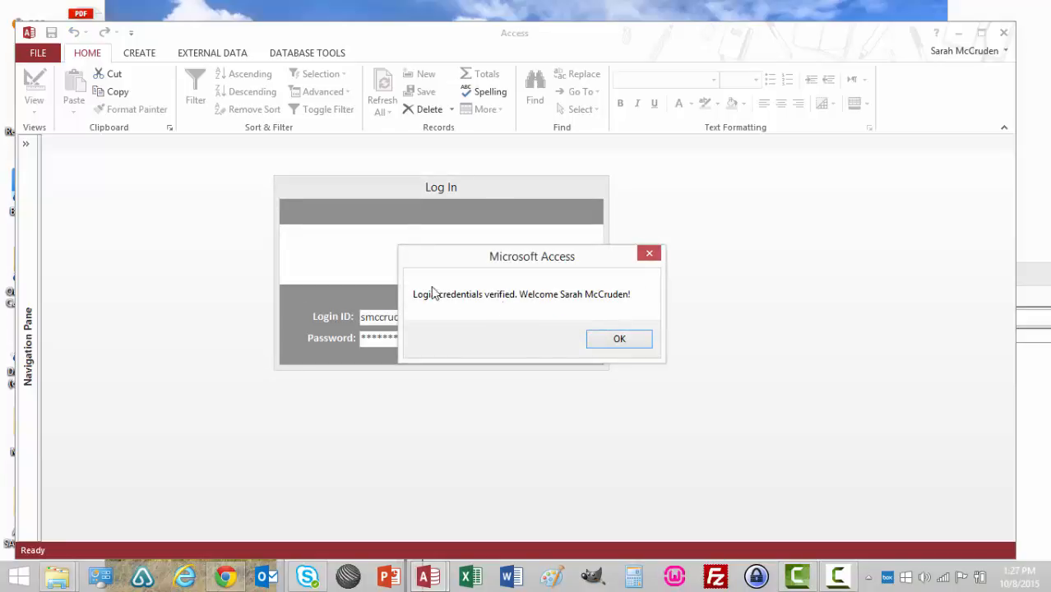
# Acknowledge the welcome message, review the single due reminder, then close the Reminder Popup and Navigation Menu.
pyautogui.click(605, 340)
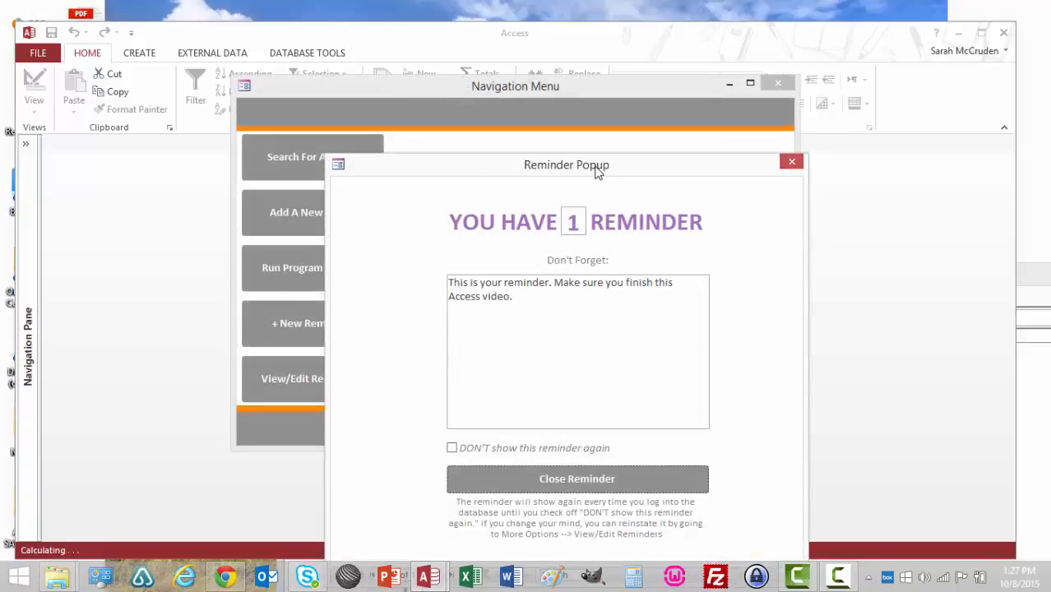
pyautogui.moveTo(594, 169); pyautogui.dragTo(658, 109)
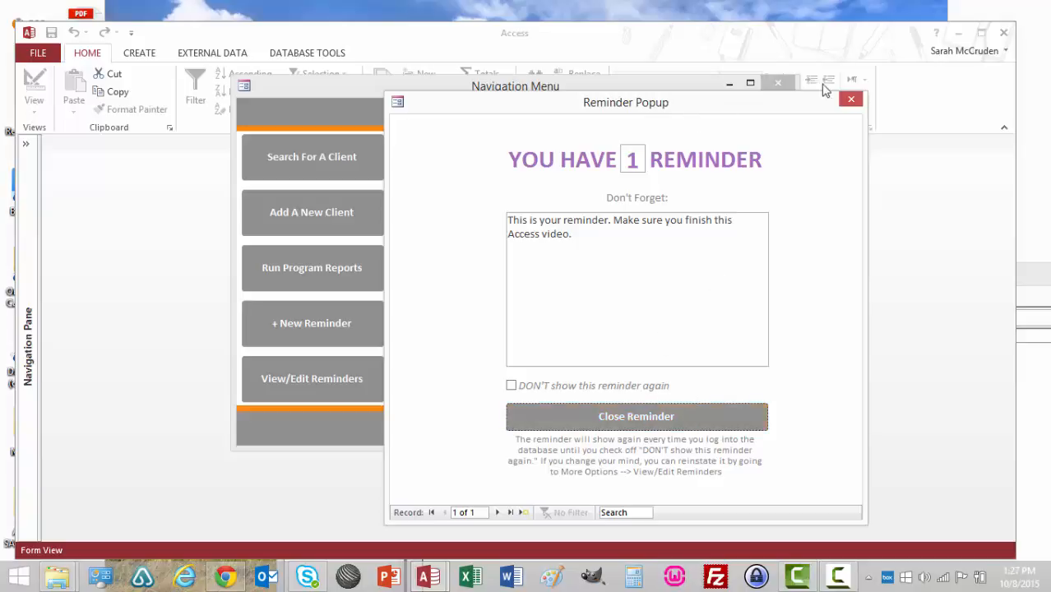
pyautogui.click(609, 416)
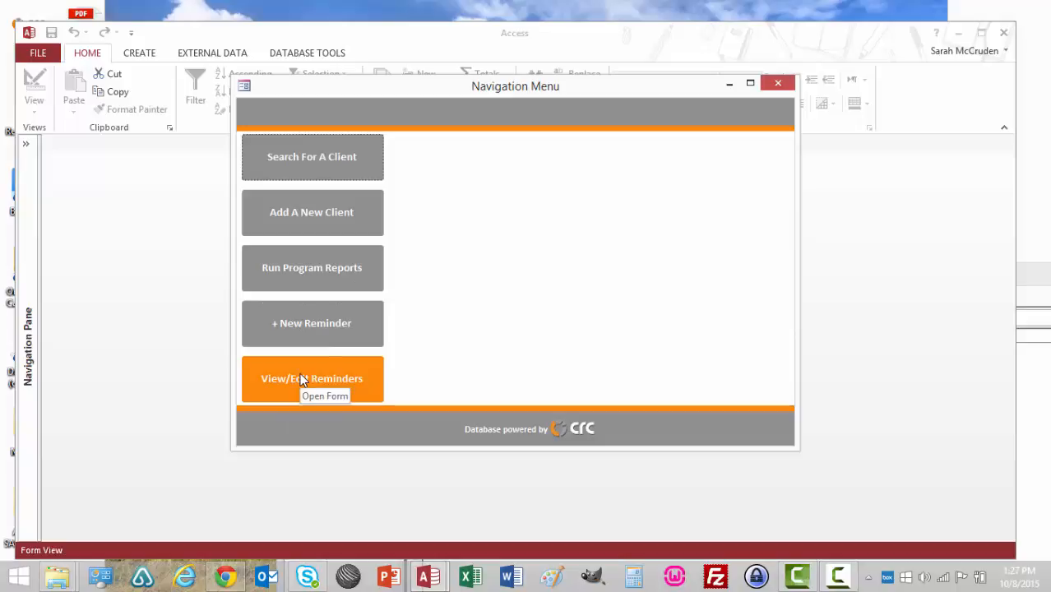
pyautogui.click(775, 83)
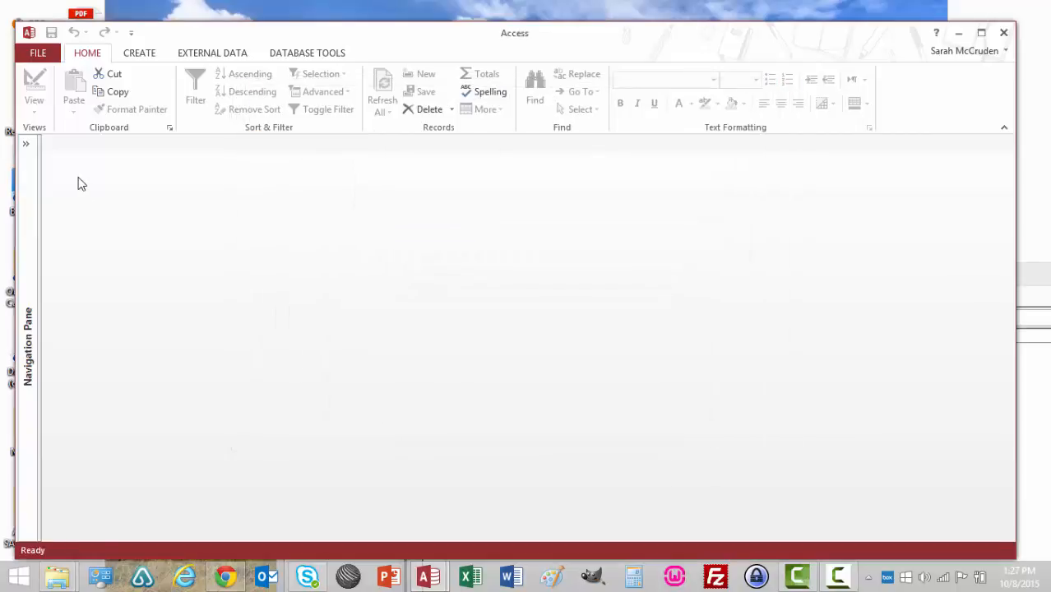
# Filter the Navigation Pane for 'log', open Log In, and sign in with the user's credentials.
pyautogui.click(25, 144)
pyautogui.click(98, 168)
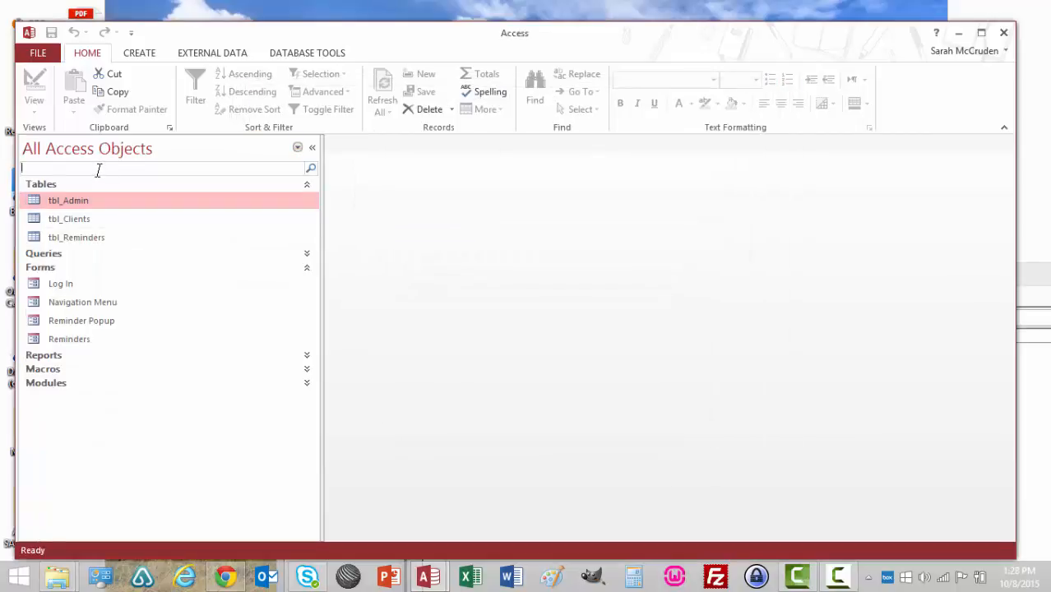
pyautogui.write('log')
pyautogui.press('Return')
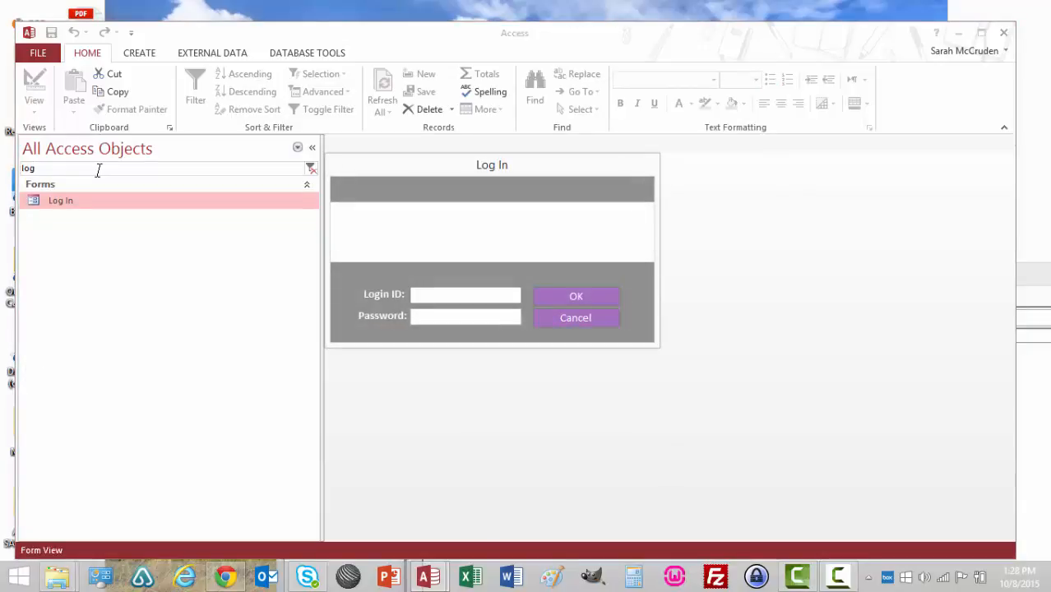
pyautogui.write('smccruden')
pyautogui.press('Tab')
pyautogui.write('********')
pyautogui.moveTo(449, 171); pyautogui.dragTo(523, 180)
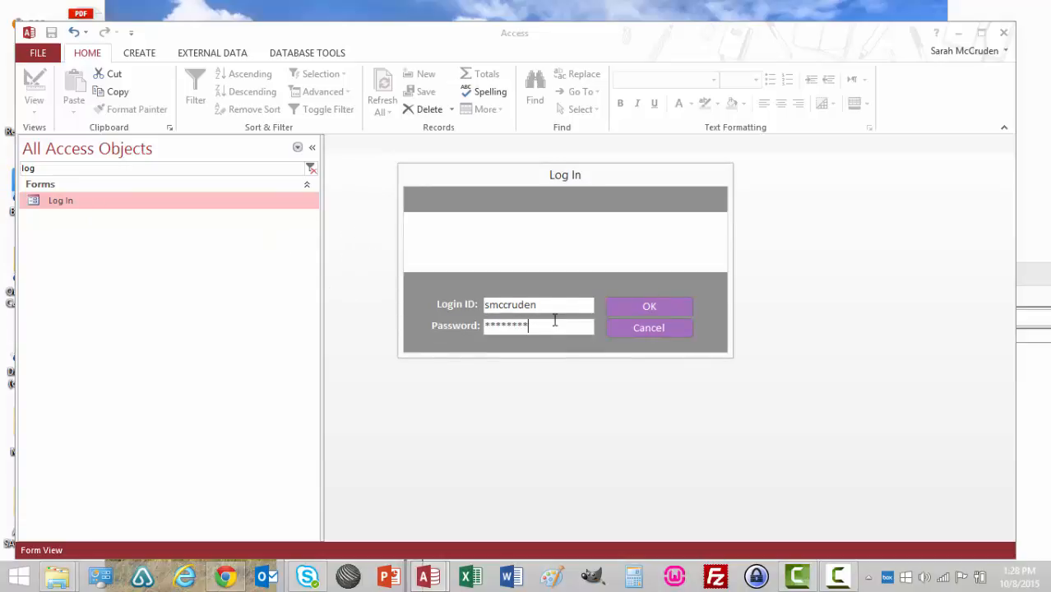
pyautogui.click(630, 306)
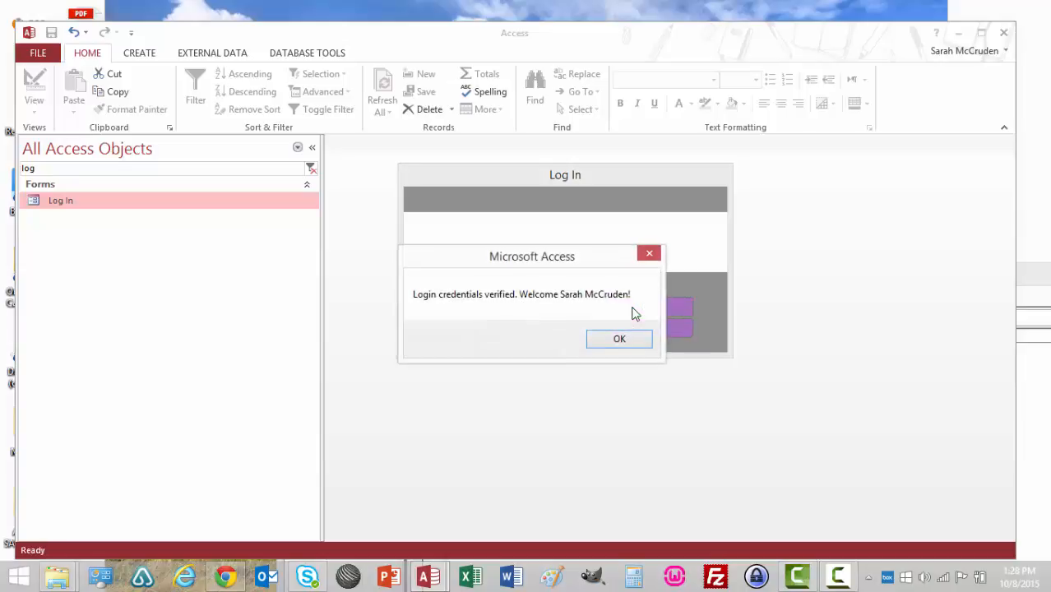
pyautogui.click(621, 339)
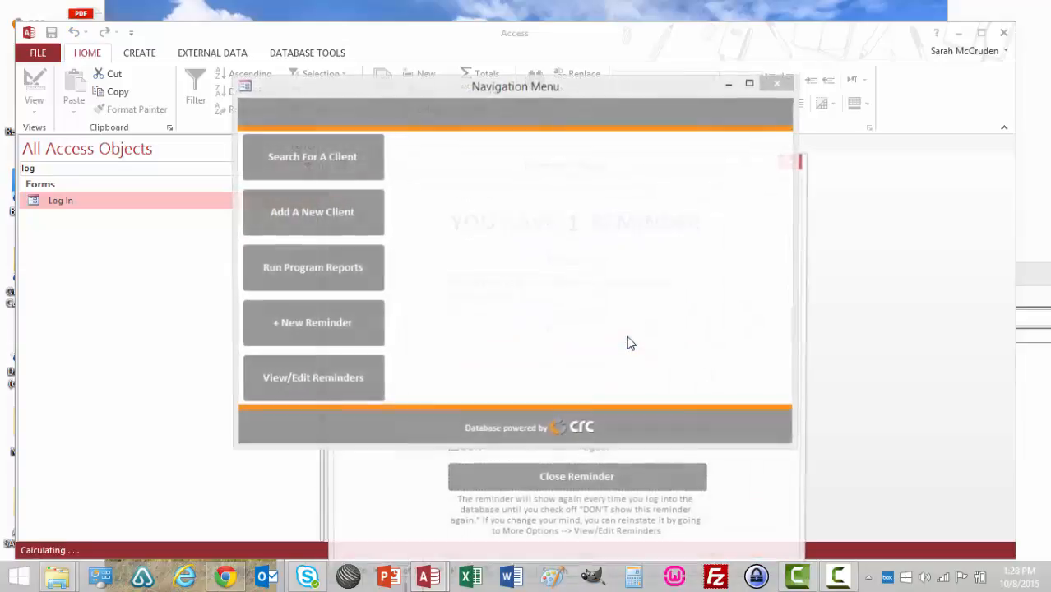
# Tick DON'T show this reminder again, close the popup, and close the Navigation Menu.
pyautogui.moveTo(617, 162); pyautogui.dragTo(691, 81)
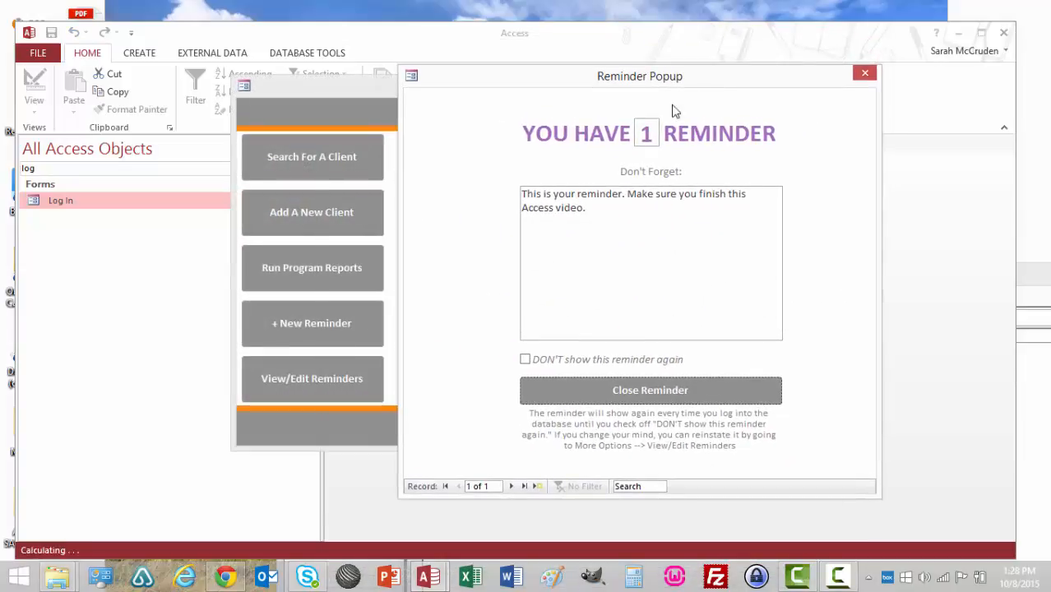
pyautogui.click(525, 361)
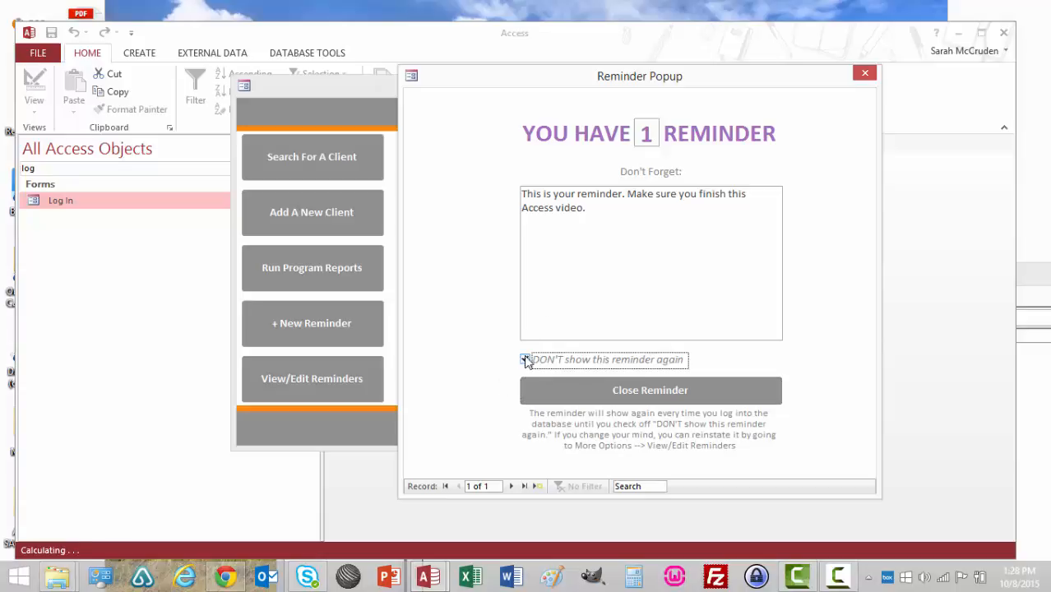
pyautogui.click(621, 401)
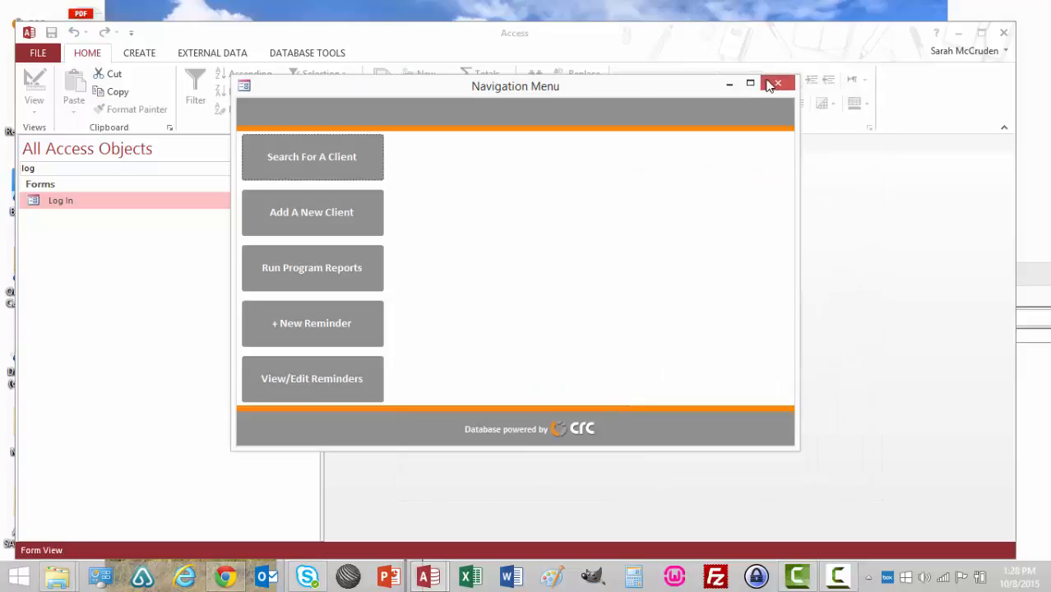
pyautogui.click(778, 86)
# Log in again and confirm the Reminder Popup now reports 0 reminders.
pyautogui.doubleClick(88, 206)
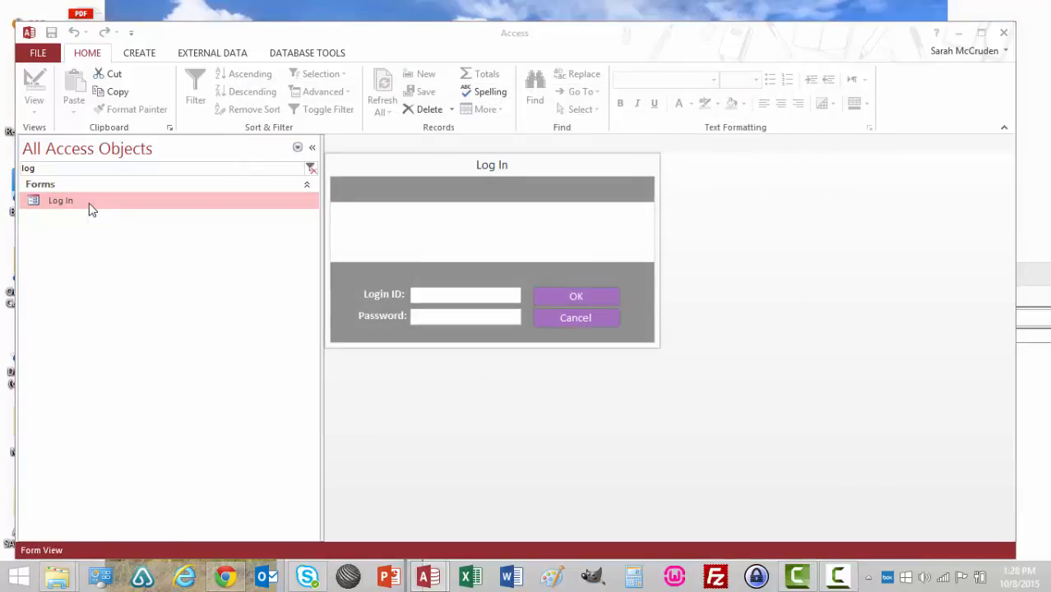
pyautogui.write('smccruden')
pyautogui.press('Tab')
pyautogui.write('********')
pyautogui.press('Return')
pyautogui.press('Return')
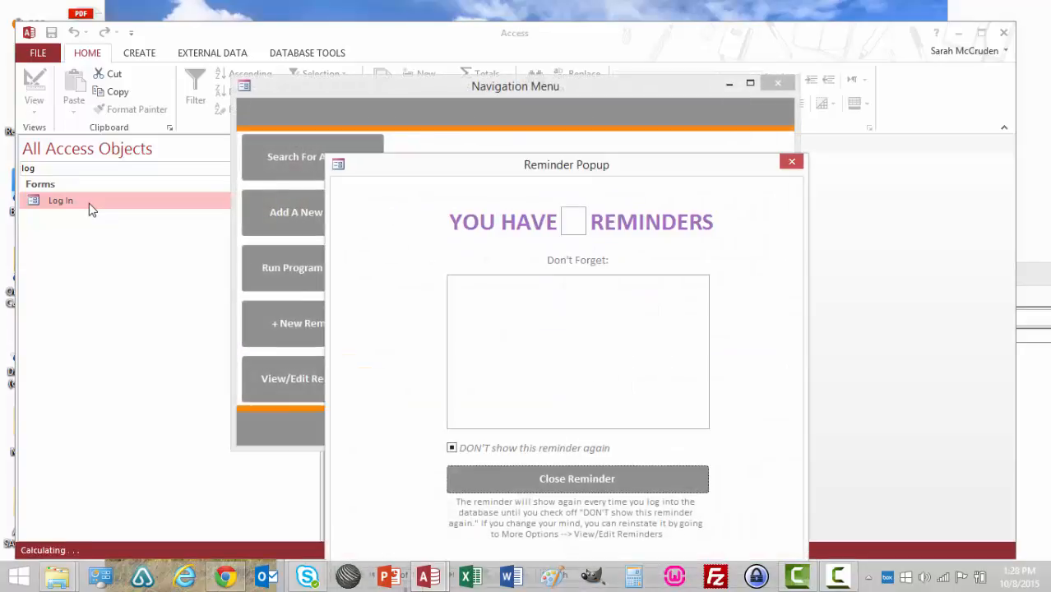
pyautogui.moveTo(519, 168); pyautogui.dragTo(563, 114)
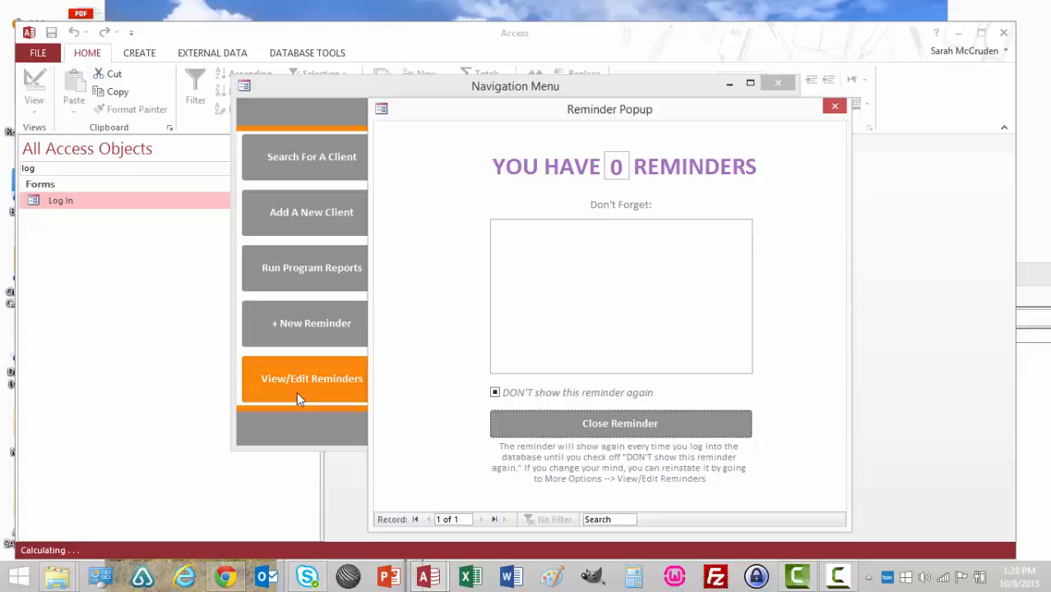
# Switch the Reminder Popup to Design View and minimize the Navigation Menu.
pyautogui.rightClick(434, 327)
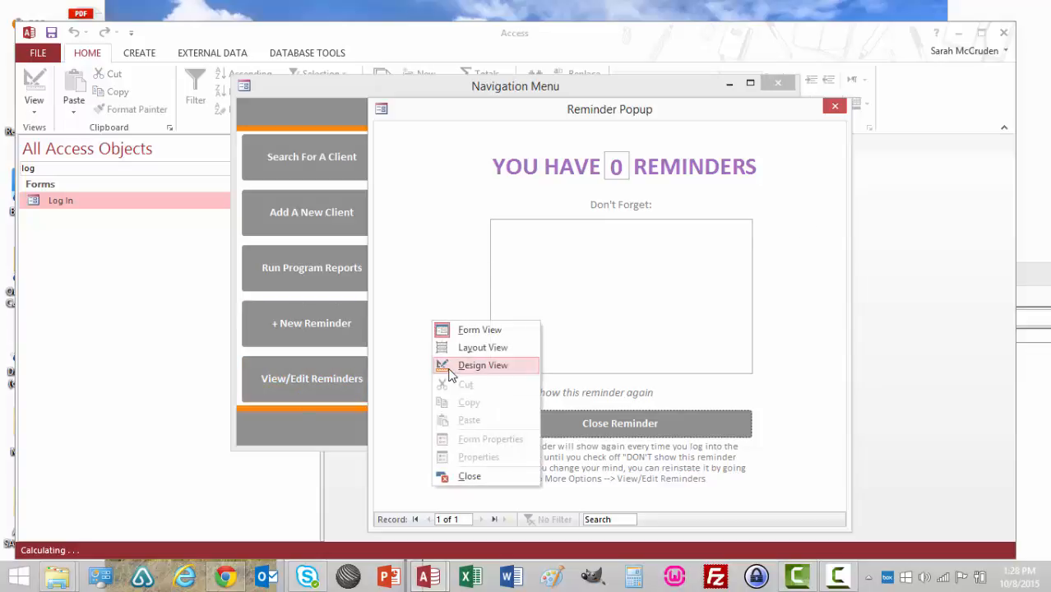
pyautogui.click(450, 364)
pyautogui.click(723, 79)
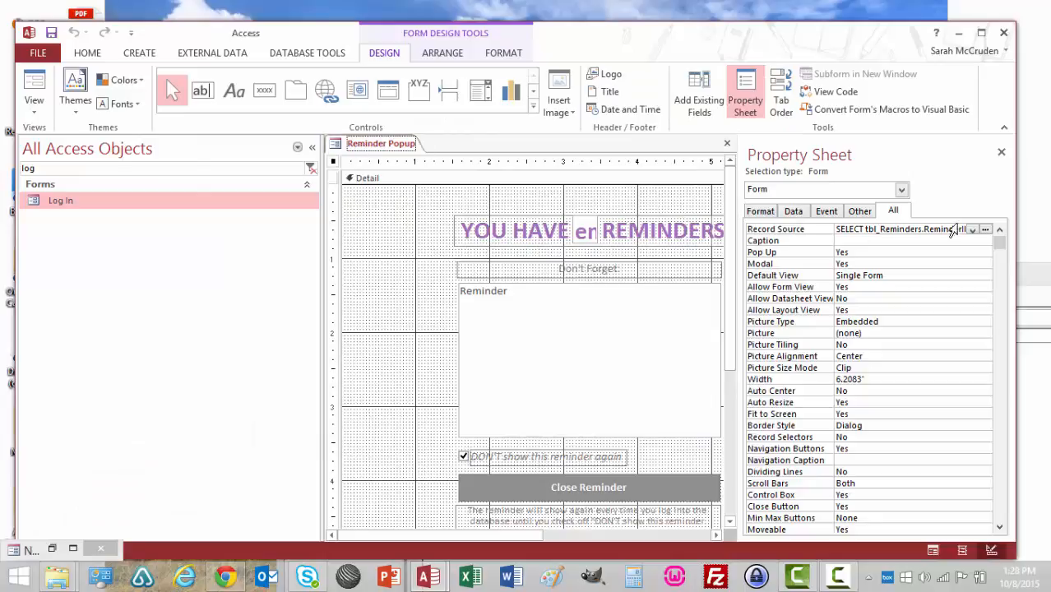
# Open the record-source query, check the DismissReminder False criterion, and close Query Builder.
pyautogui.click(986, 230)
pyautogui.click(986, 229)
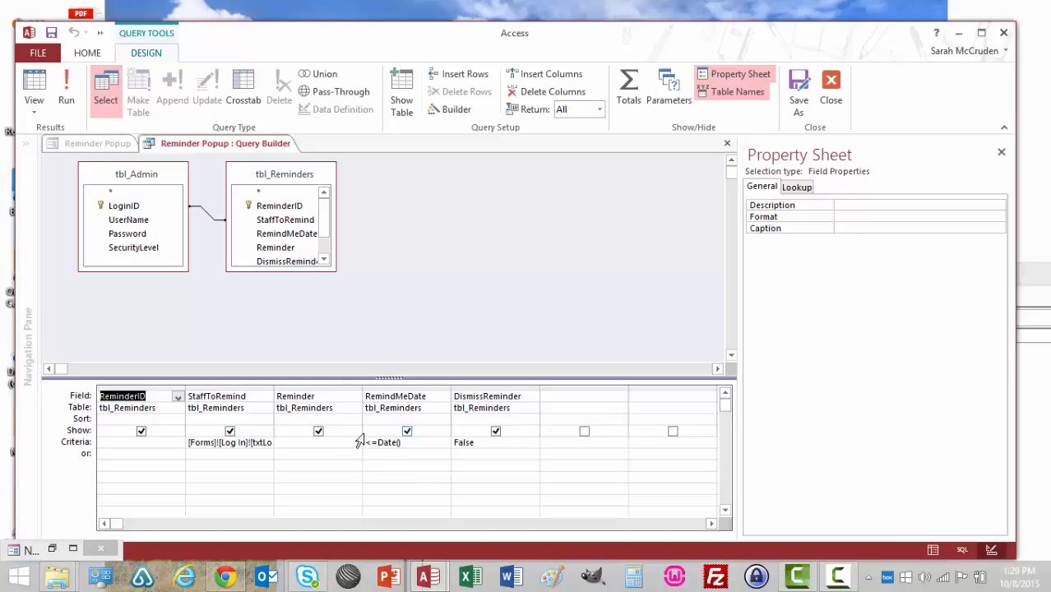
pyautogui.click(486, 444)
pyautogui.doubleClick(486, 444)
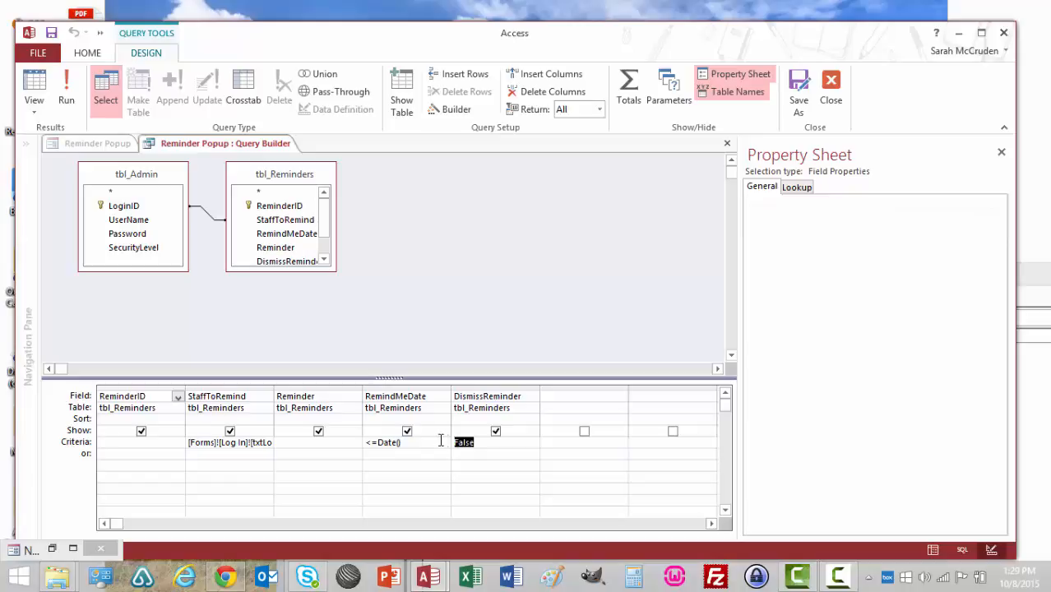
pyautogui.click(488, 445)
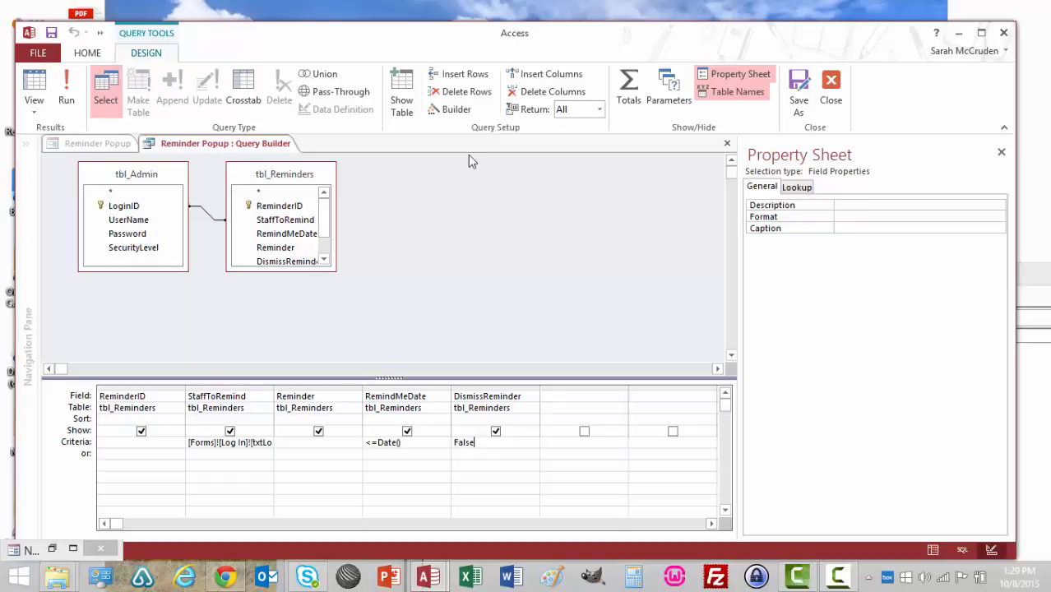
pyautogui.click(837, 84)
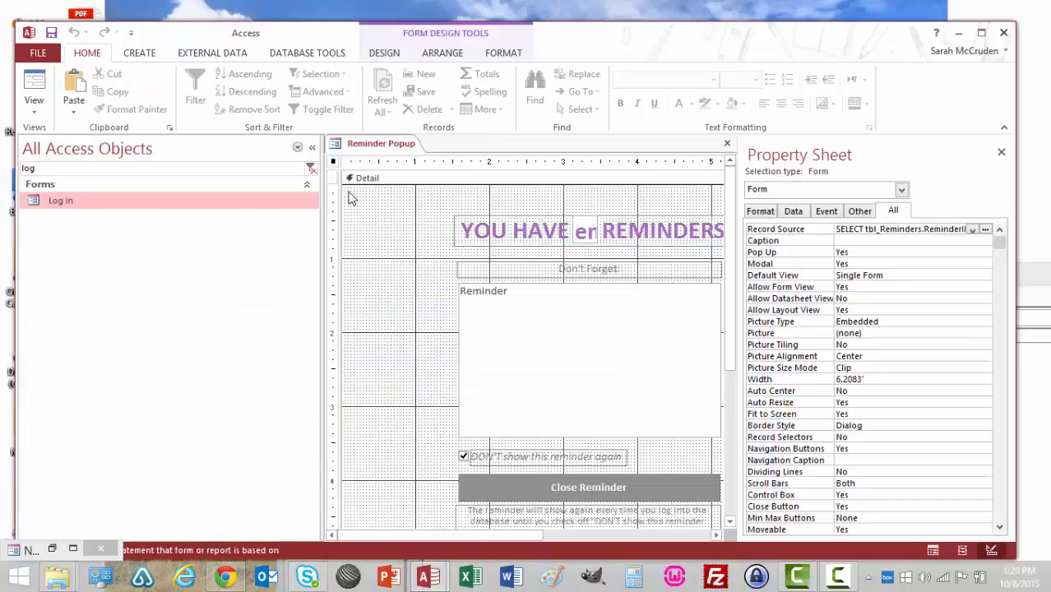
# Clear the object filter, open the Reminders form, and start a new record.
pyautogui.click(310, 169)
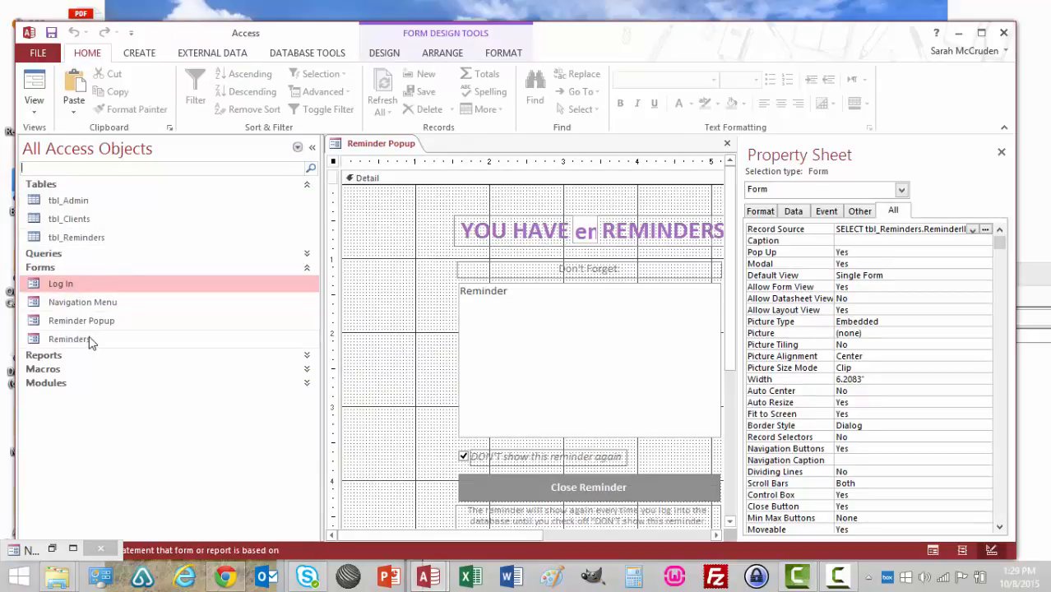
pyautogui.doubleClick(90, 339)
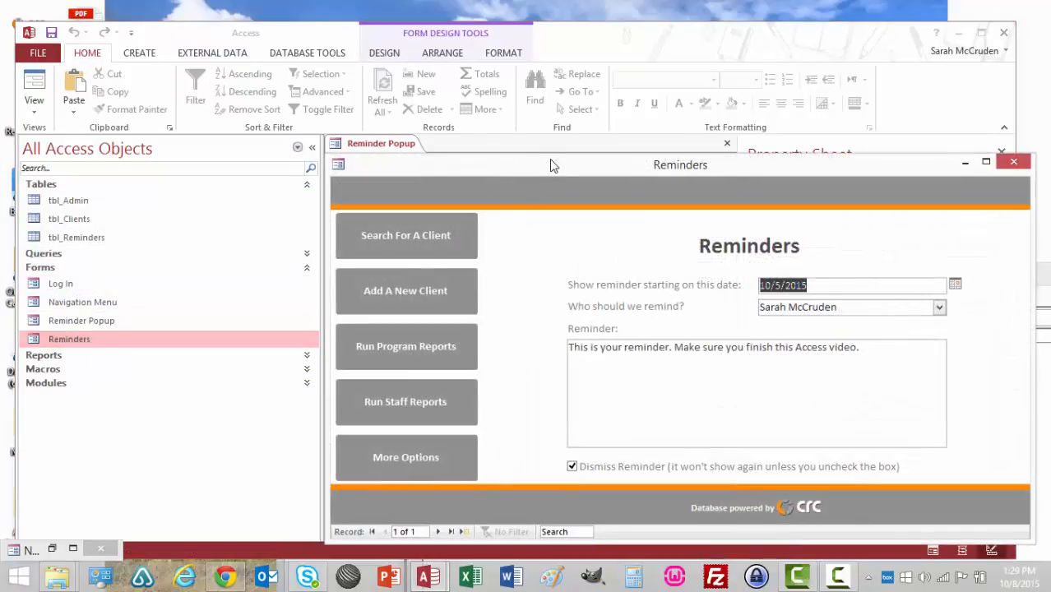
pyautogui.moveTo(550, 160); pyautogui.dragTo(371, 141)
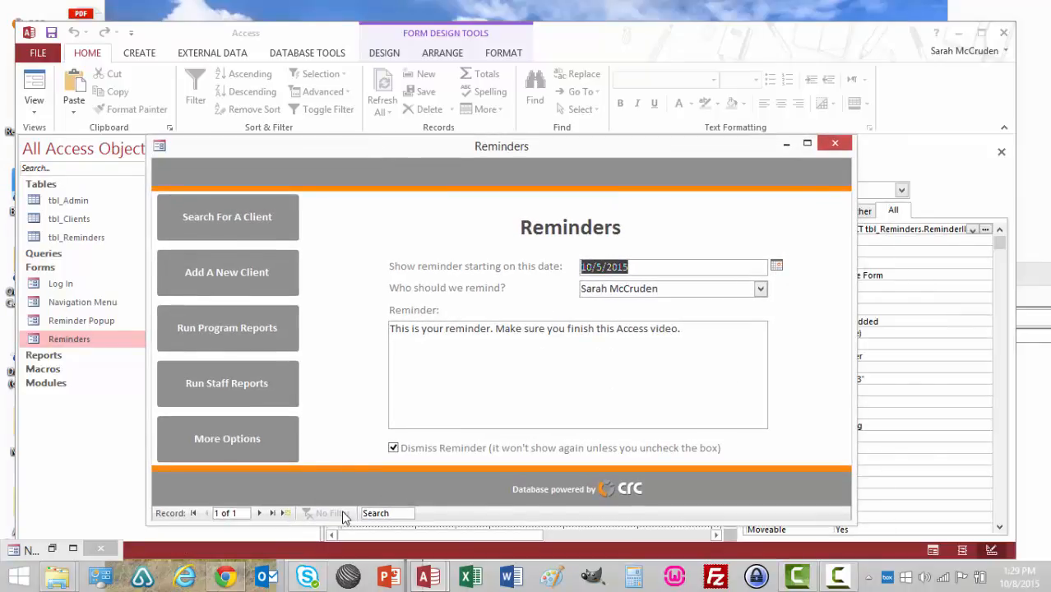
pyautogui.click(285, 513)
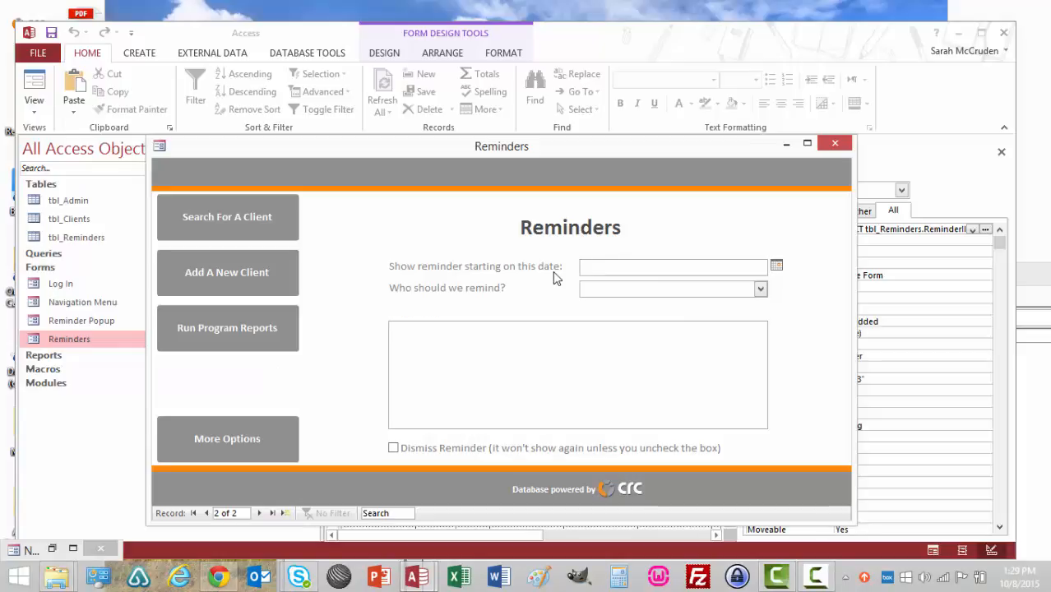
# Enter a 10/8/2015 reminder to call a client by COB today for the second staff member, then close the form.
pyautogui.write('10/8/2015')
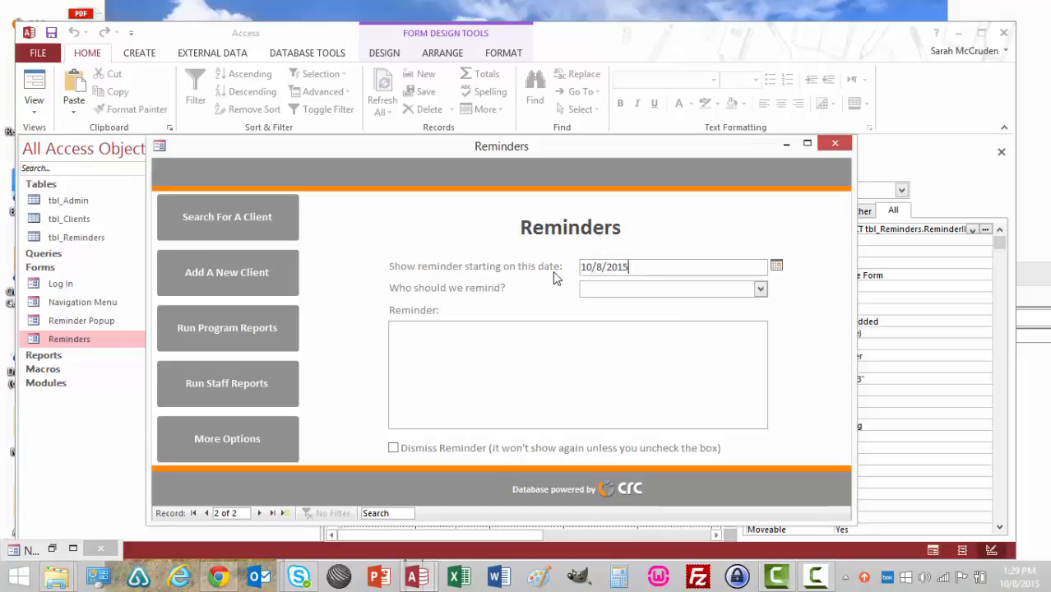
pyautogui.click(759, 289)
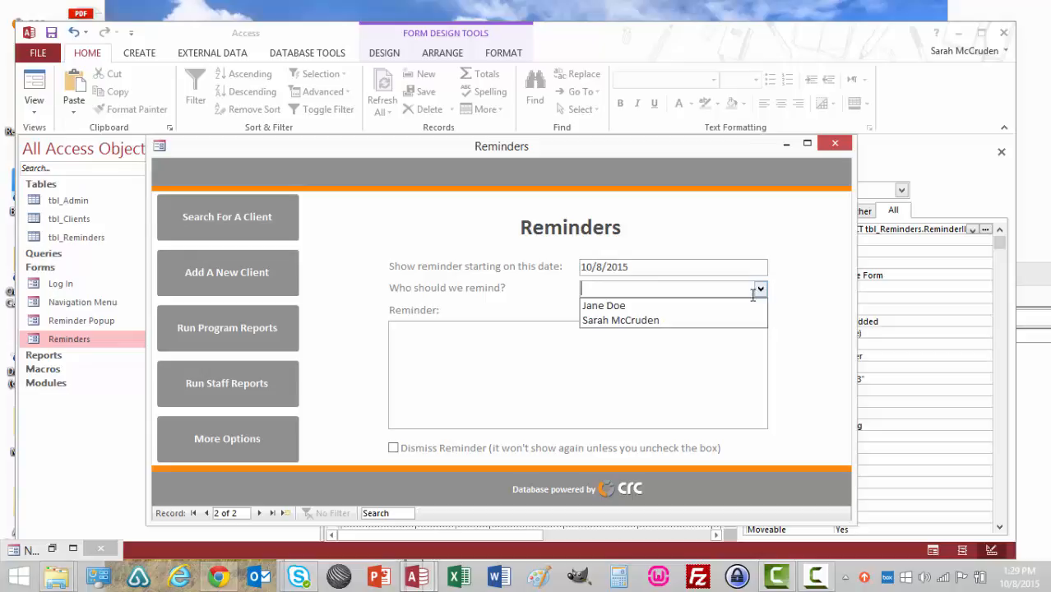
pyautogui.click(710, 307)
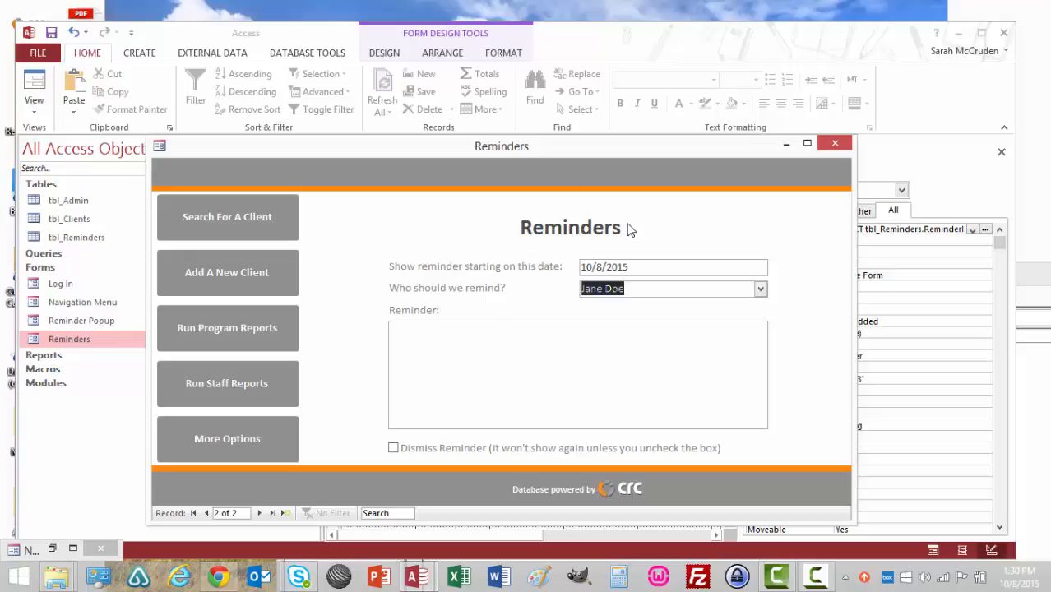
pyautogui.click(621, 268)
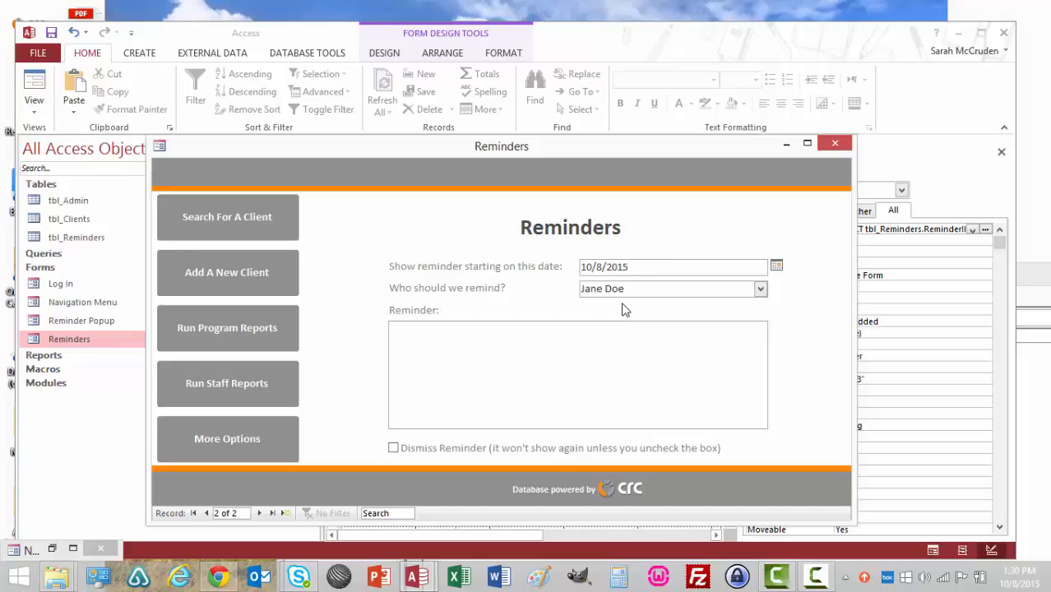
pyautogui.click(626, 293)
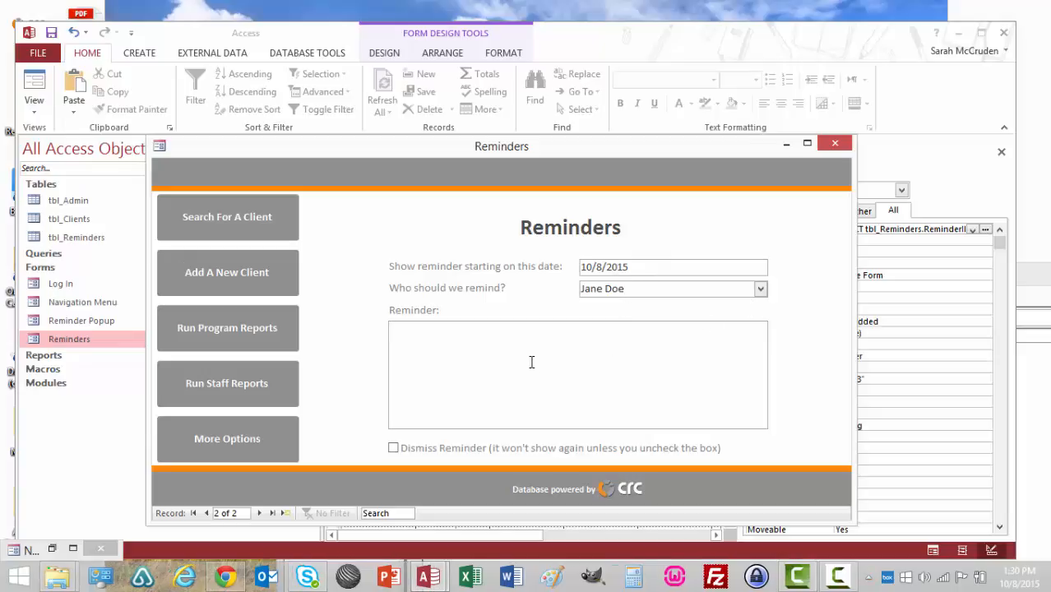
pyautogui.write('he needs to call John Smith')
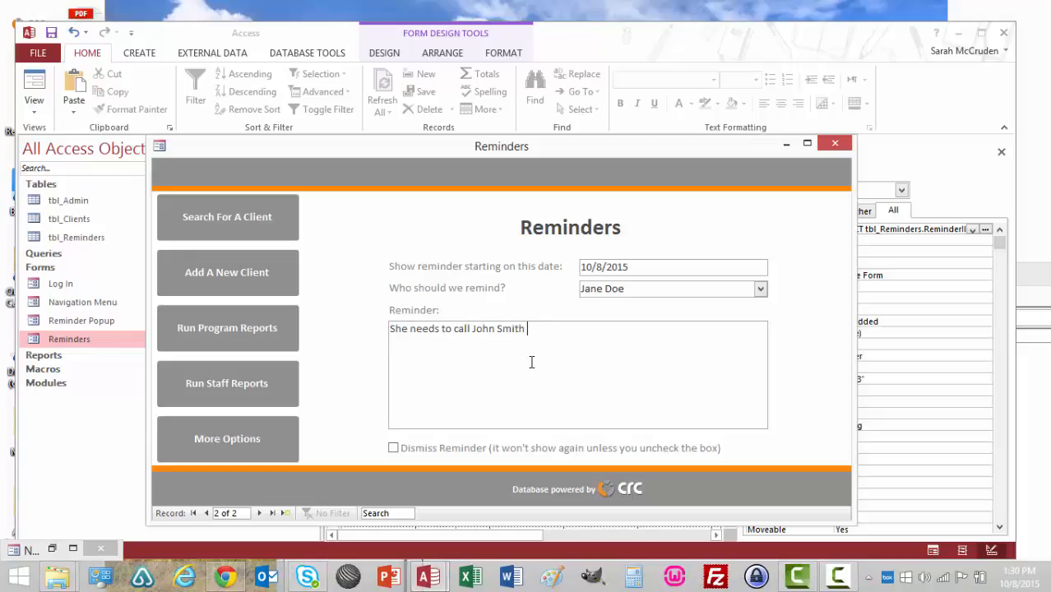
pyautogui.write(' by COB today')
pyautogui.click(835, 145)
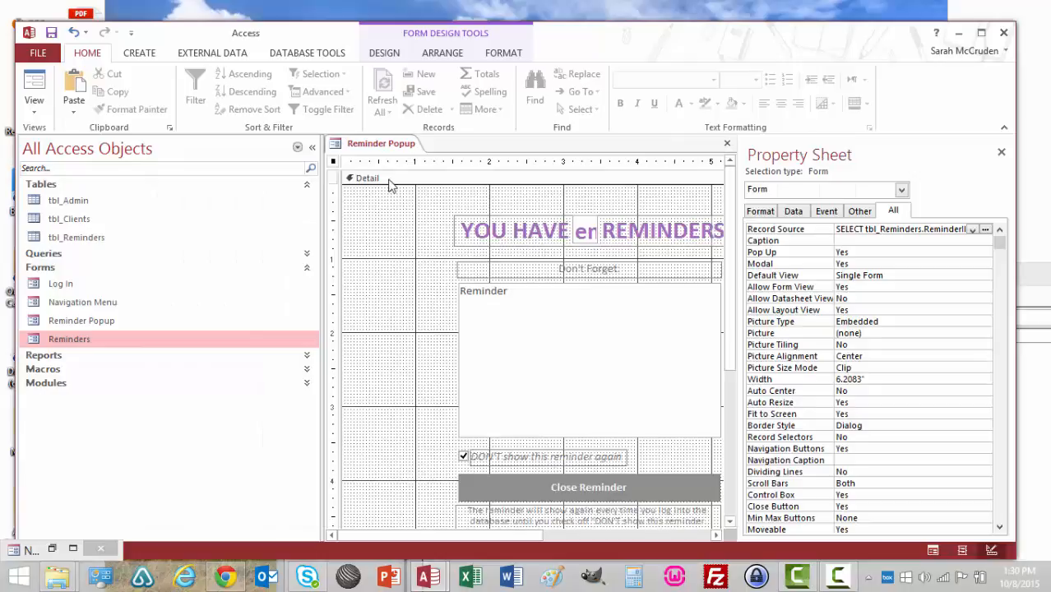
# Close the Reminder Popup design without saving changes.
pyautogui.rightClick(381, 150)
pyautogui.click(398, 175)
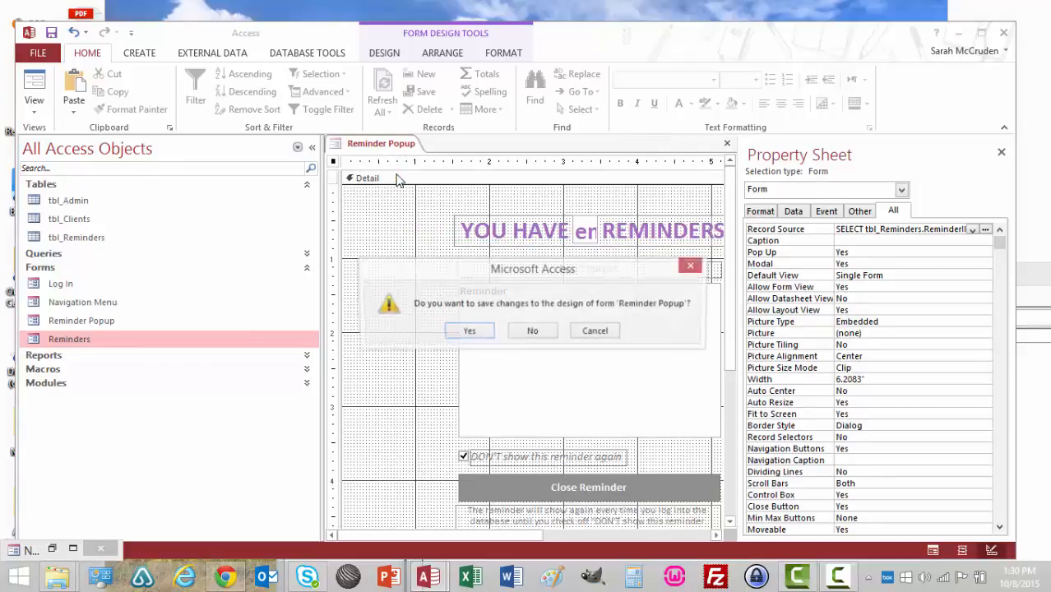
pyautogui.click(536, 331)
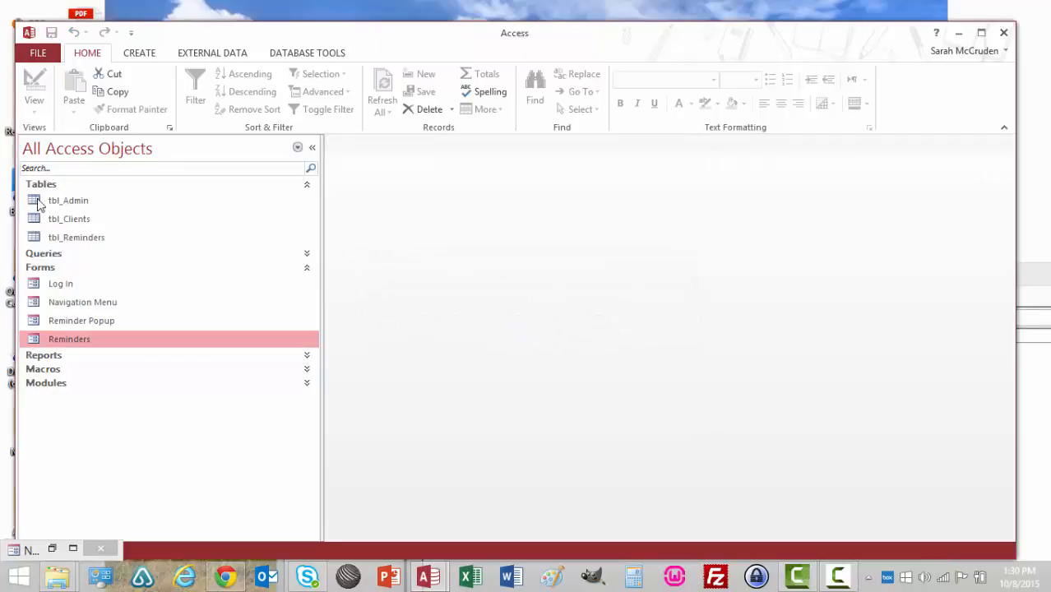
# Check the two records in tbl_Reminders, close the table, and open the Log In form.
pyautogui.doubleClick(94, 237)
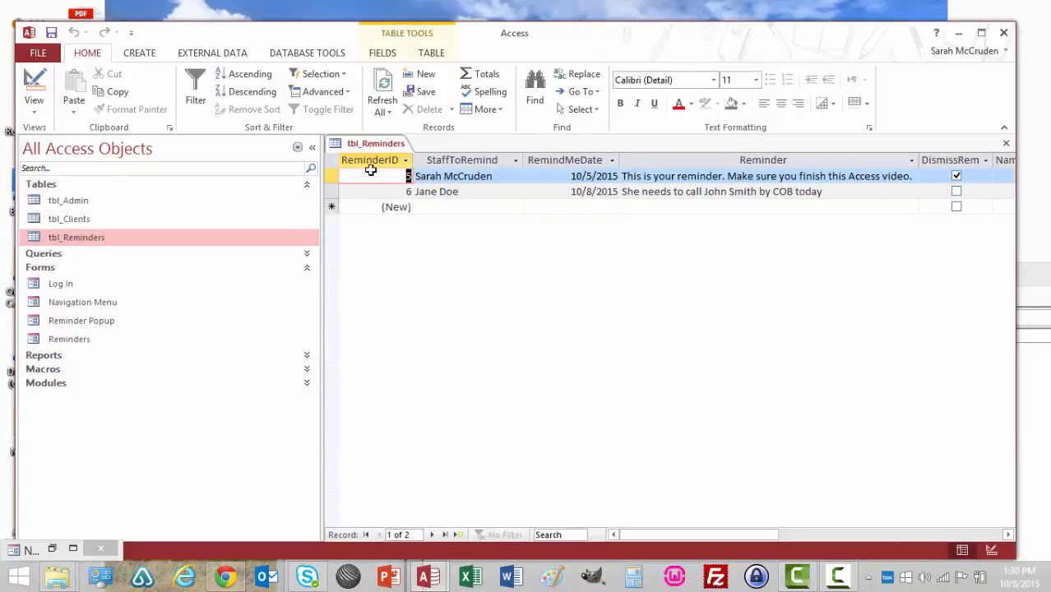
pyautogui.rightClick(362, 144)
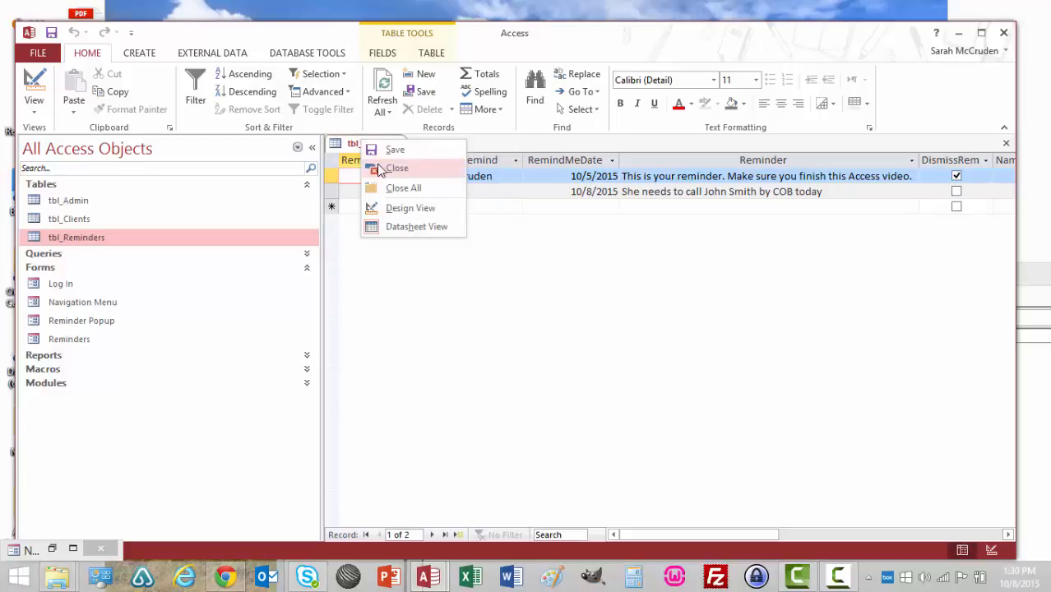
pyautogui.click(378, 168)
pyautogui.doubleClick(64, 283)
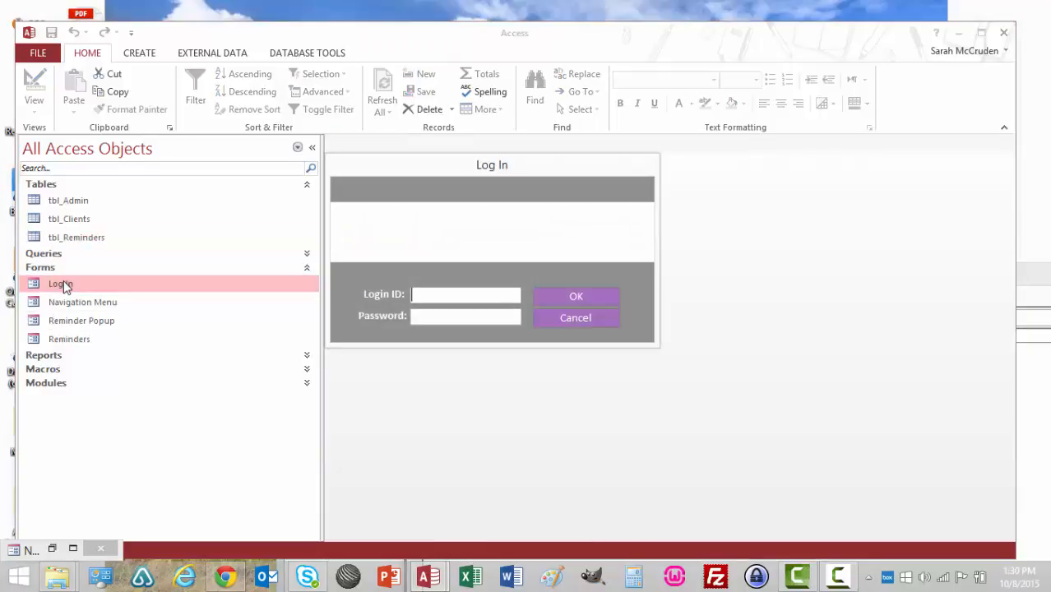
# Sign in as the second staff user with her login ID and password.
pyautogui.write('jdopassword')
pyautogui.press('Tab')
pyautogui.press('Return')
pyautogui.press('Return')
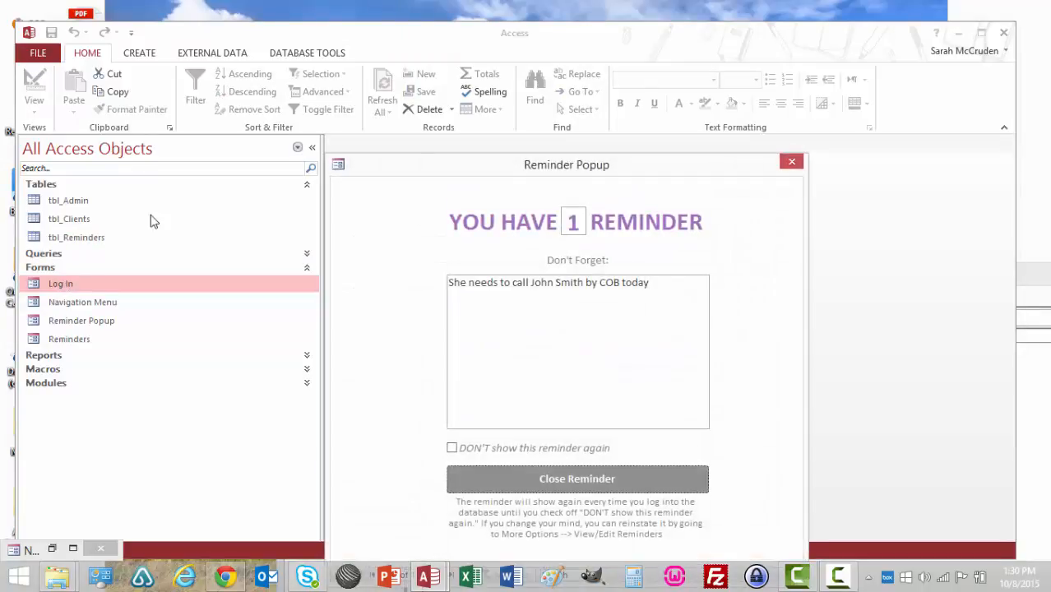
# Tick DON'T show this reminder again, close the popup, and open tbl_Admin for a new user record.
pyautogui.moveTo(436, 167); pyautogui.dragTo(473, 111)
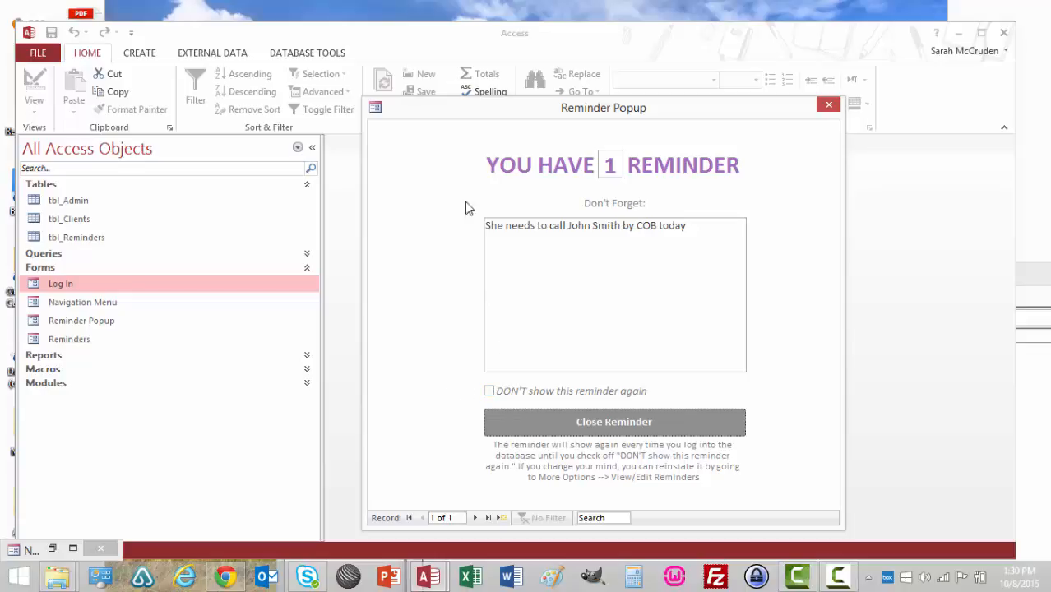
pyautogui.click(489, 392)
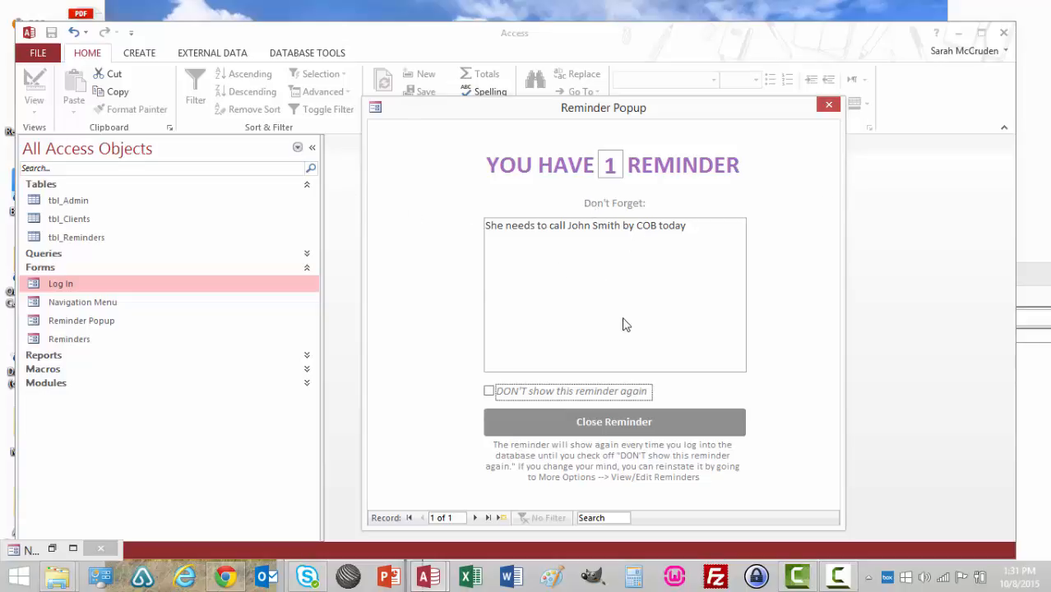
pyautogui.click(613, 422)
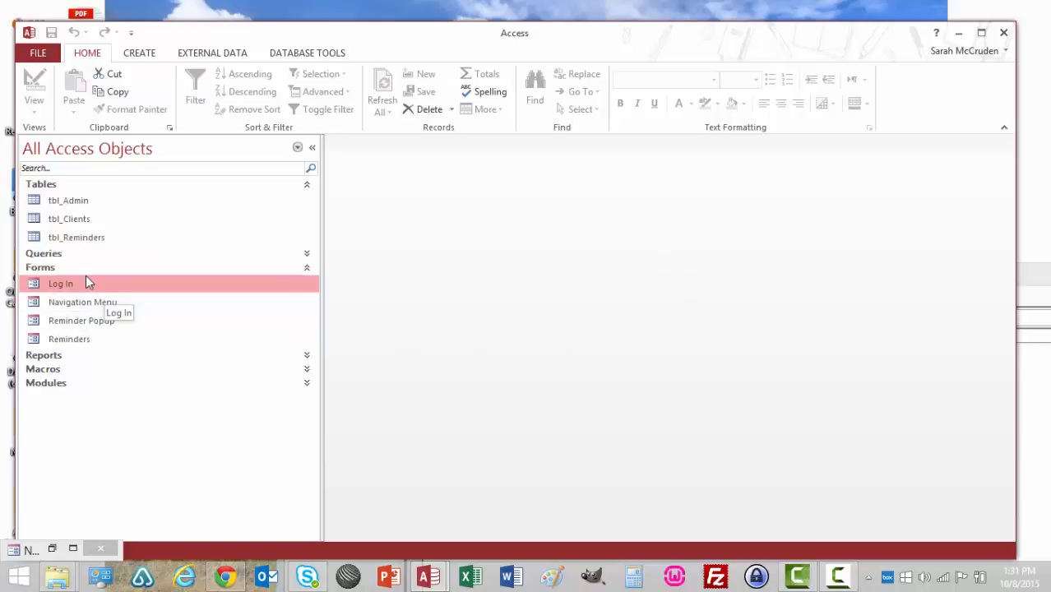
pyautogui.doubleClick(79, 202)
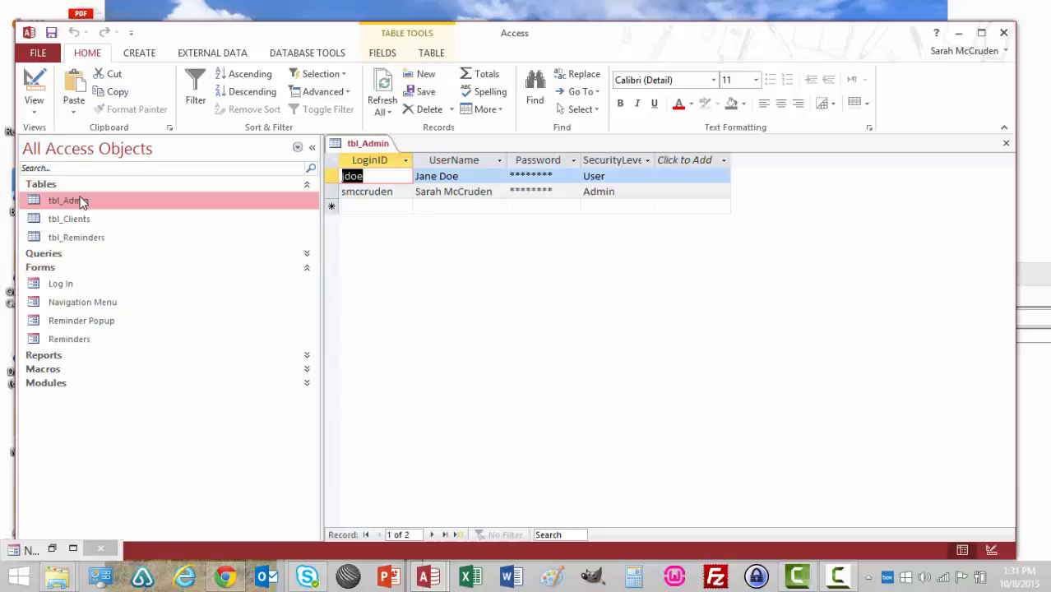
pyautogui.click(395, 206)
# Add an 'allstaff' record with user name ALL STAFF, a password, and User security level.
pyautogui.write('all')
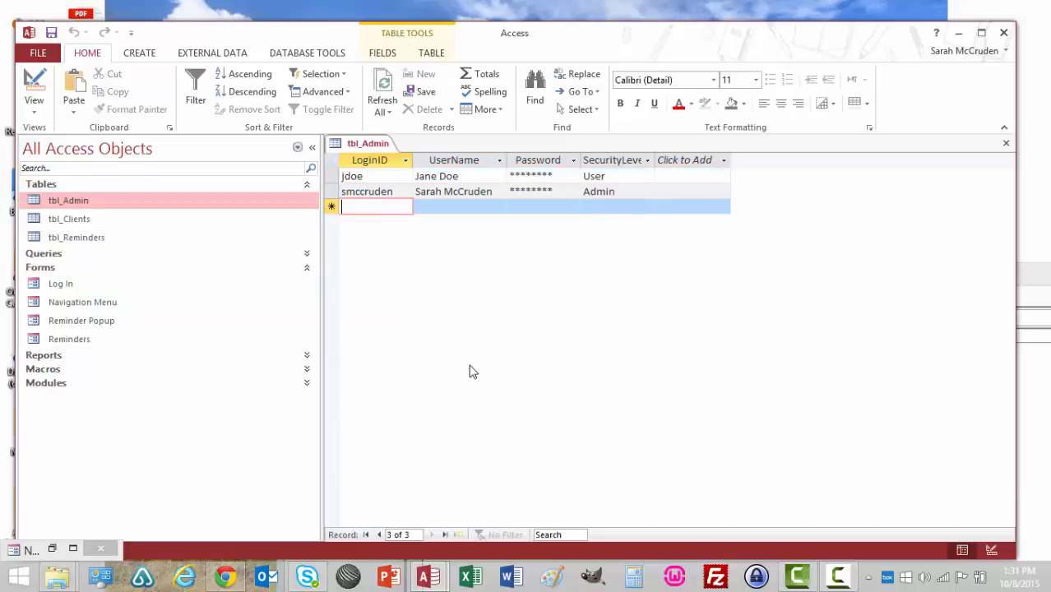
pyautogui.write('st')
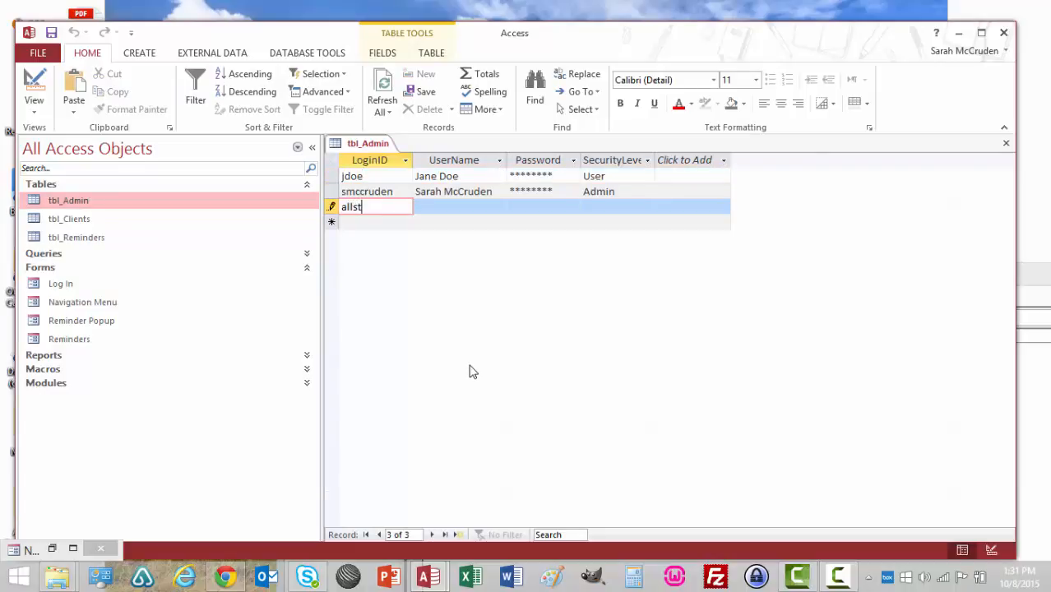
pyautogui.write('aff')
pyautogui.press('Tab')
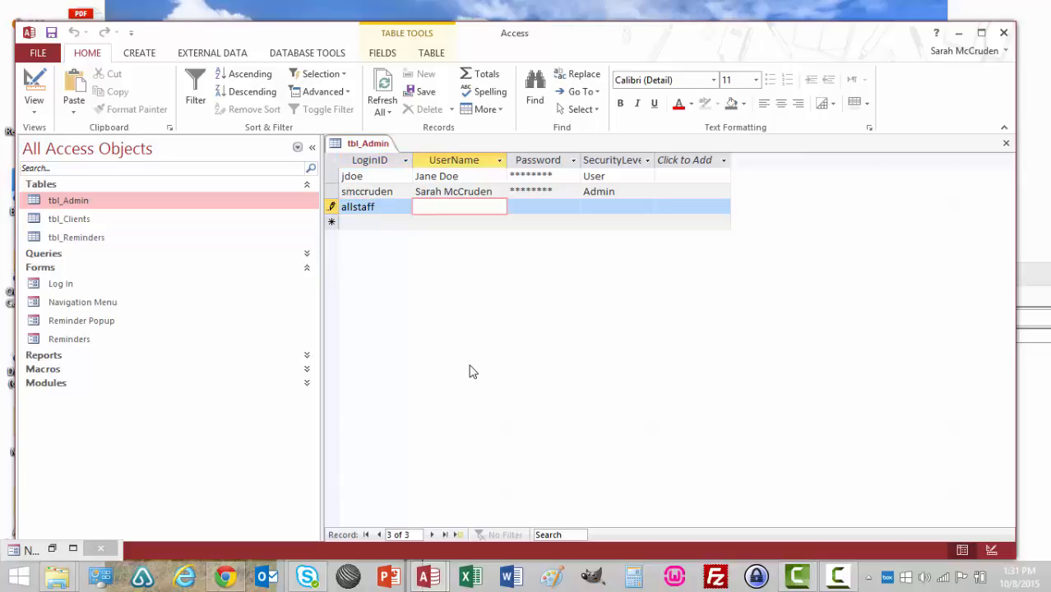
pyautogui.write('ALL STAFF')
pyautogui.click(558, 205)
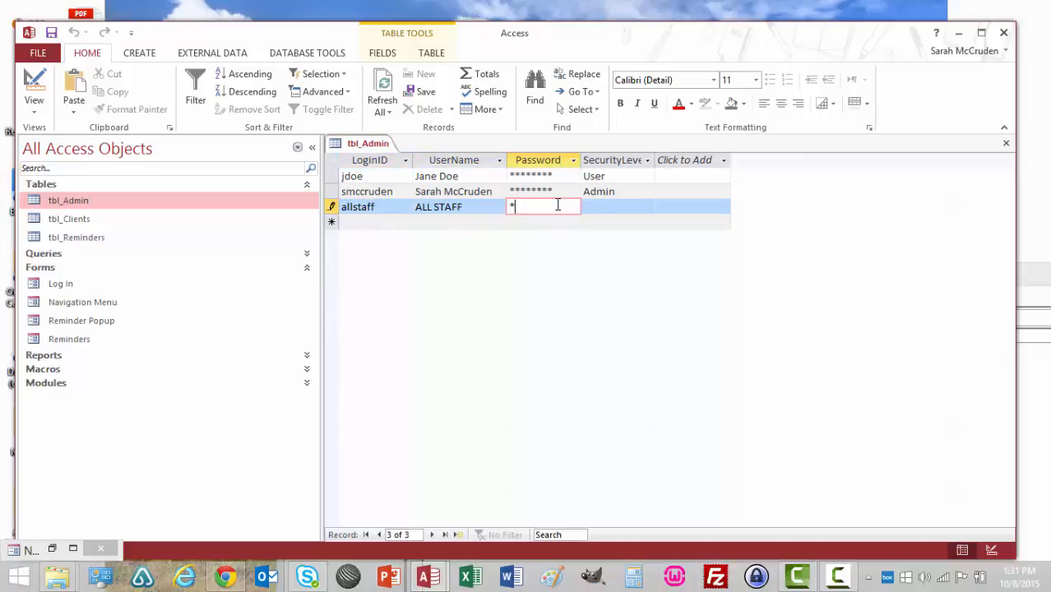
pyautogui.press('Tab')
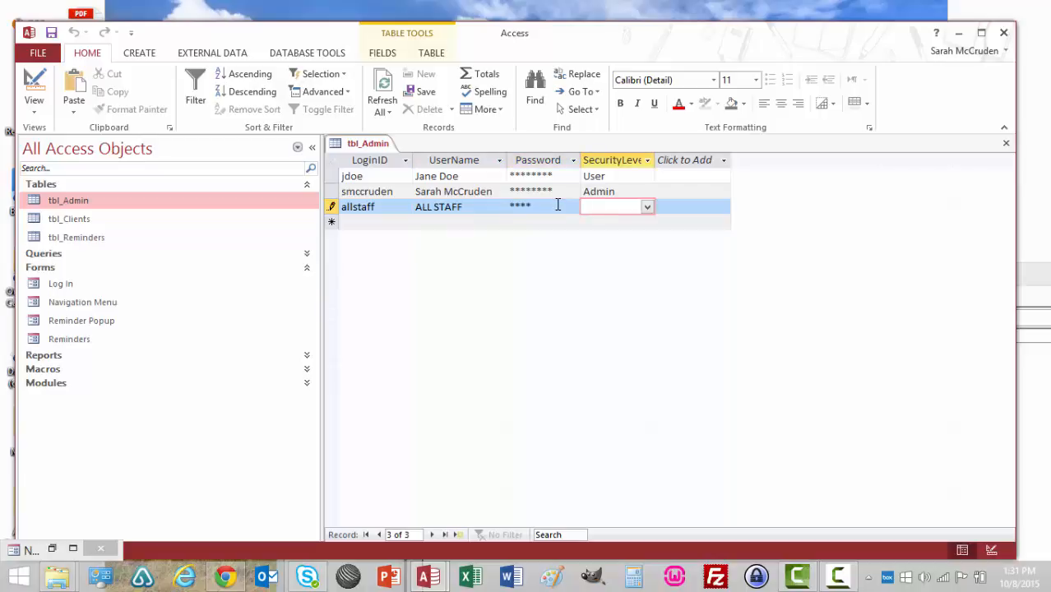
pyautogui.write('user')
pyautogui.press('Tab')
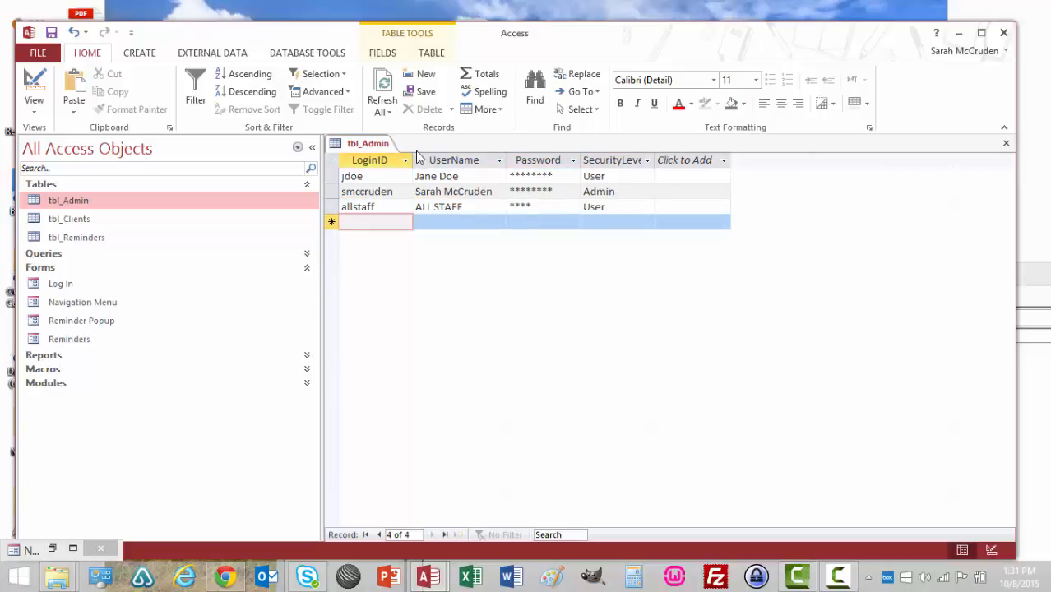
# Close the tbl_Admin table.
pyautogui.rightClick(387, 145)
pyautogui.click(422, 168)
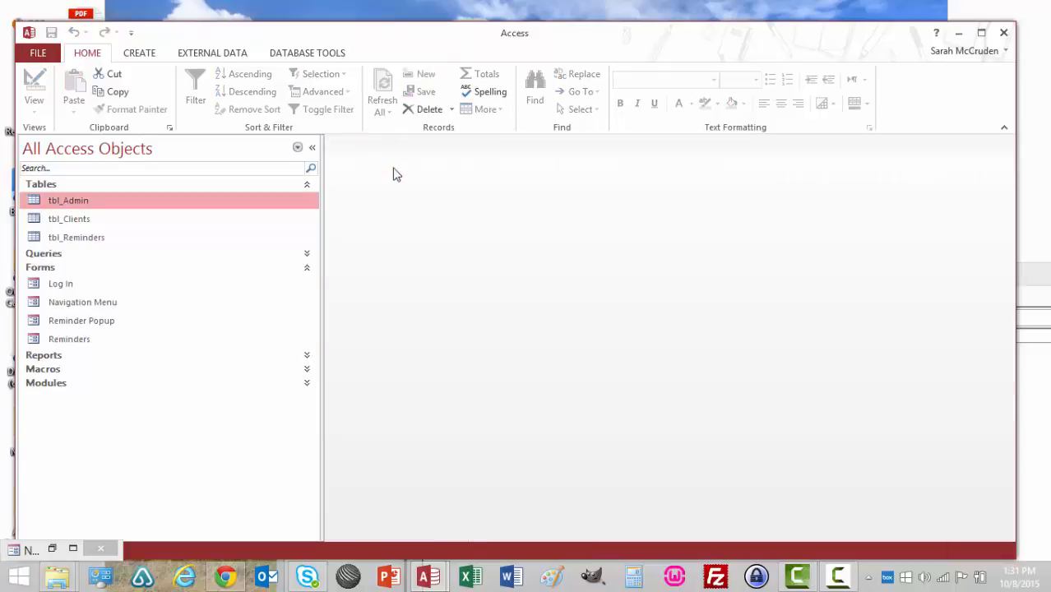
pyautogui.click(78, 344)
# Add a 10/8/20 reminder for ALL STAFF to call the client 'by CON today', then close the form.
pyautogui.doubleClick(77, 345)
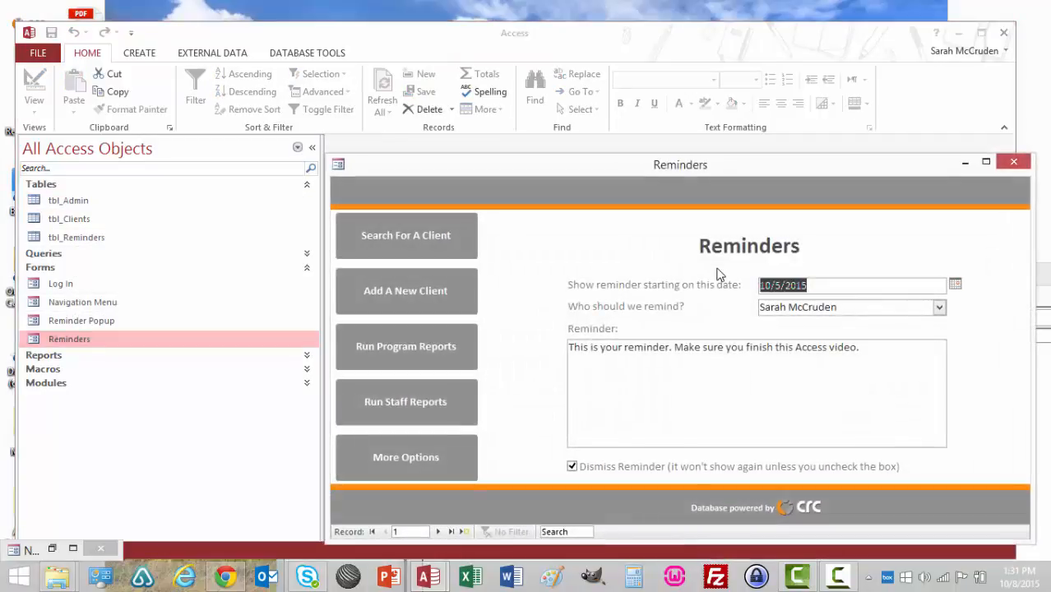
pyautogui.click(465, 531)
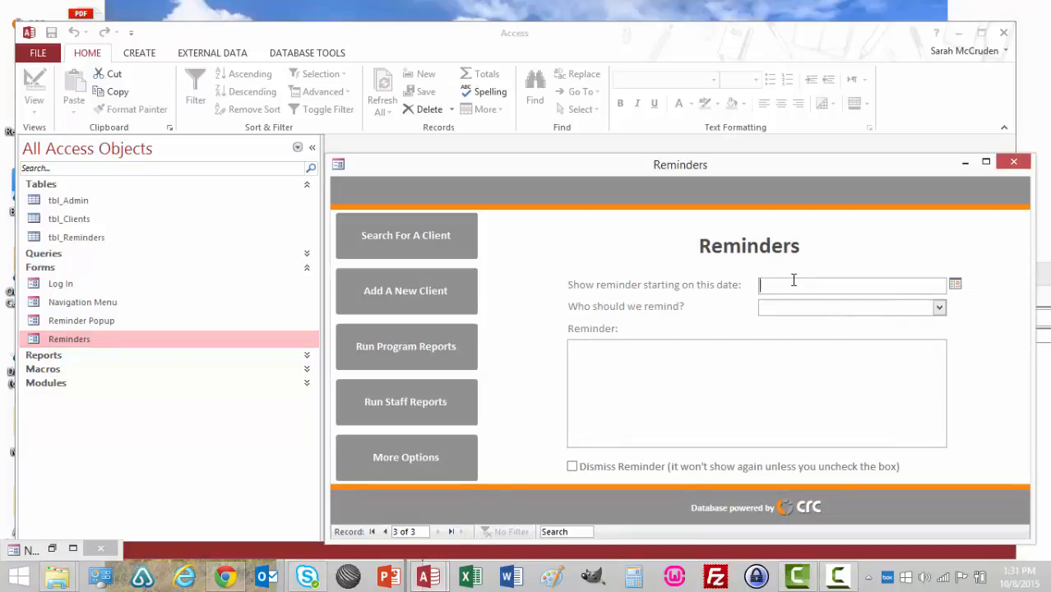
pyautogui.write('10/8/2015')
pyautogui.press('Tab')
pyautogui.write('ALL STAFF')
pyautogui.press('Tab')
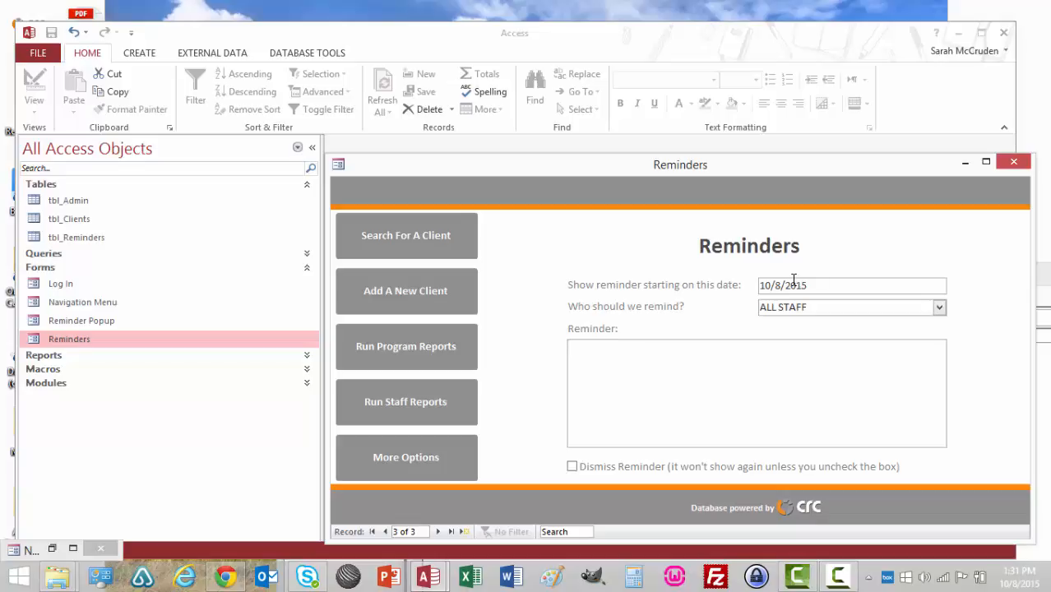
pyautogui.write('Someone needs to call John Smith')
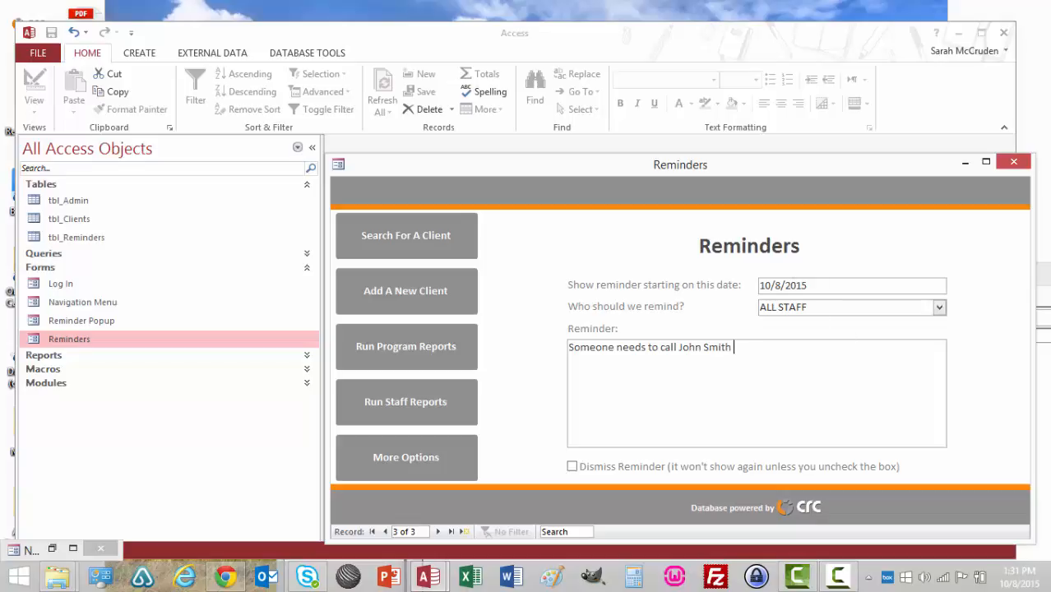
pyautogui.write('by CON')
pyautogui.write(' today')
pyautogui.click(1018, 163)
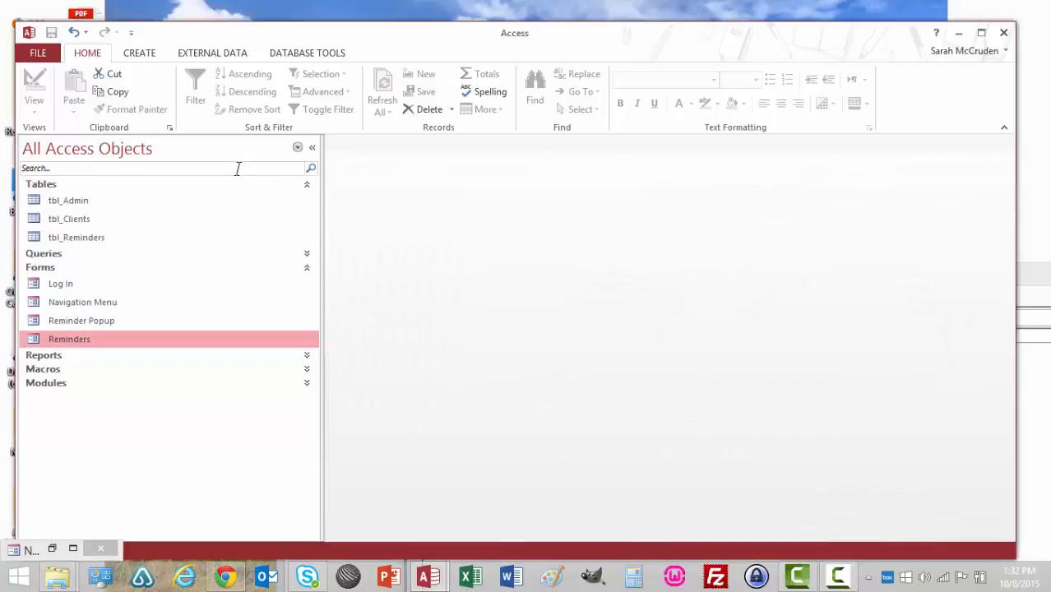
# Open the Reminder Popup in Design View and launch its Record Source query builder.
pyautogui.rightClick(66, 323)
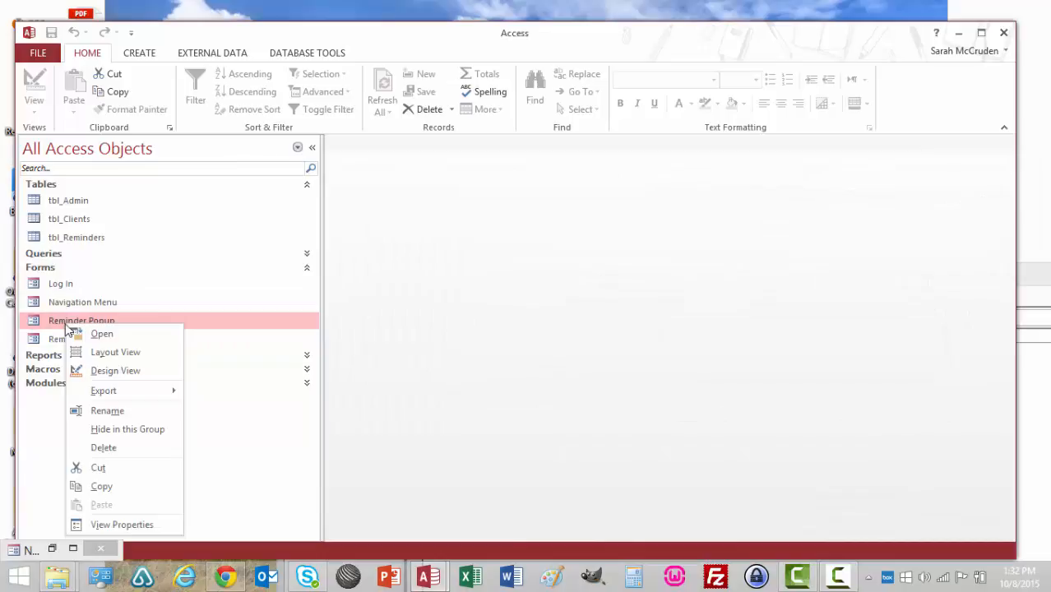
pyautogui.click(98, 375)
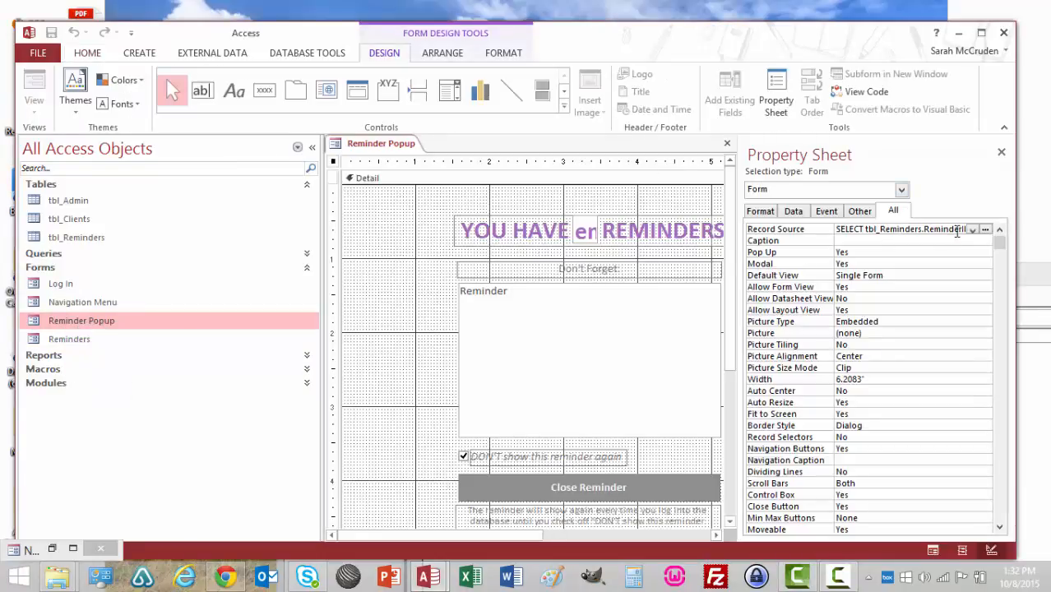
pyautogui.click(985, 229)
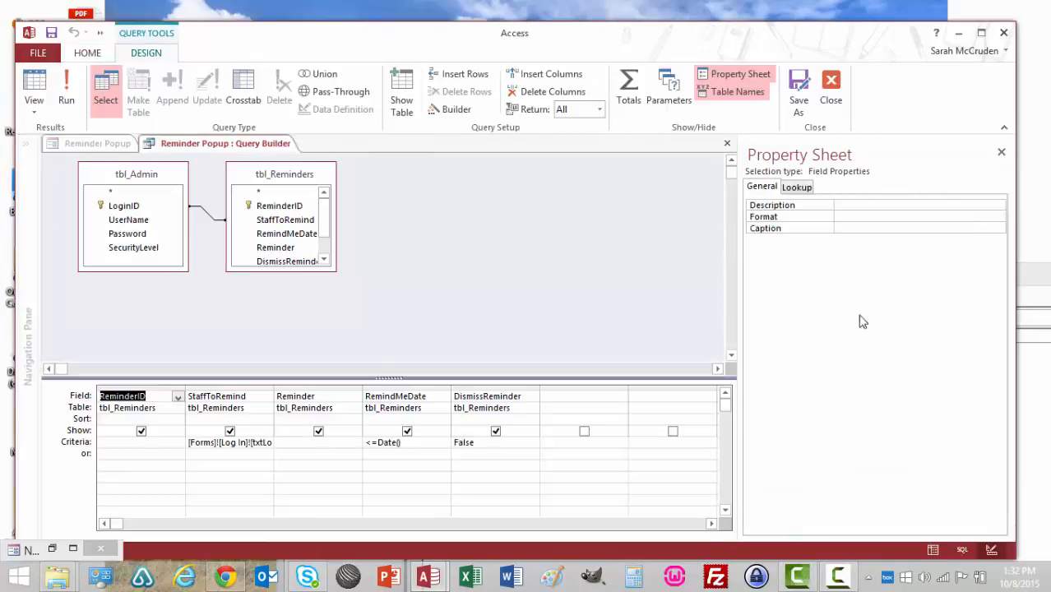
# Add an or-row: StaffToRemind "allstaff", RemindMeDate <=Date(), DismissReminder False; save the query.
pyautogui.doubleClick(274, 388)
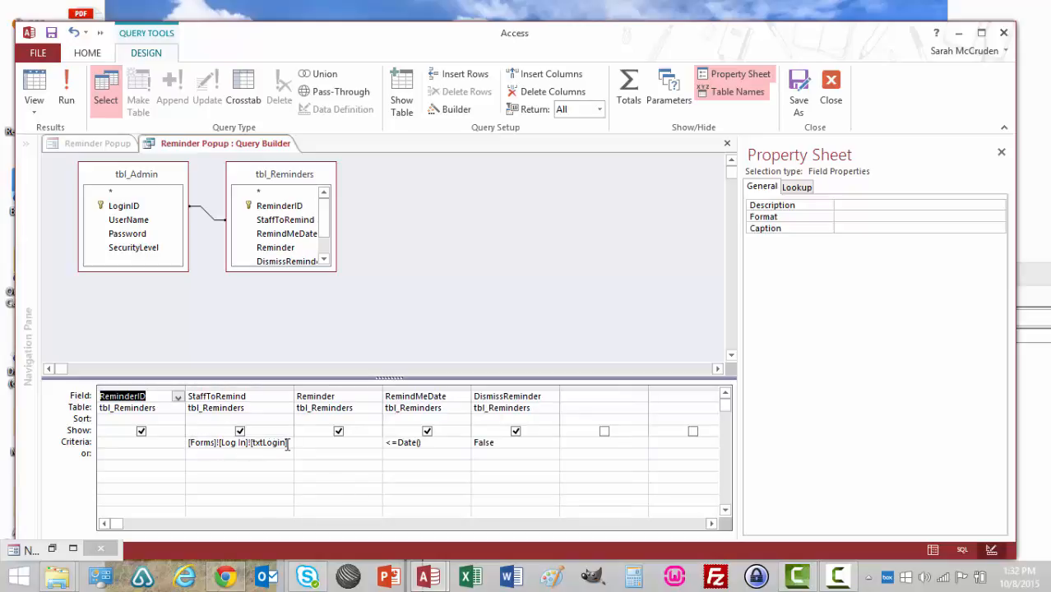
pyautogui.click(231, 454)
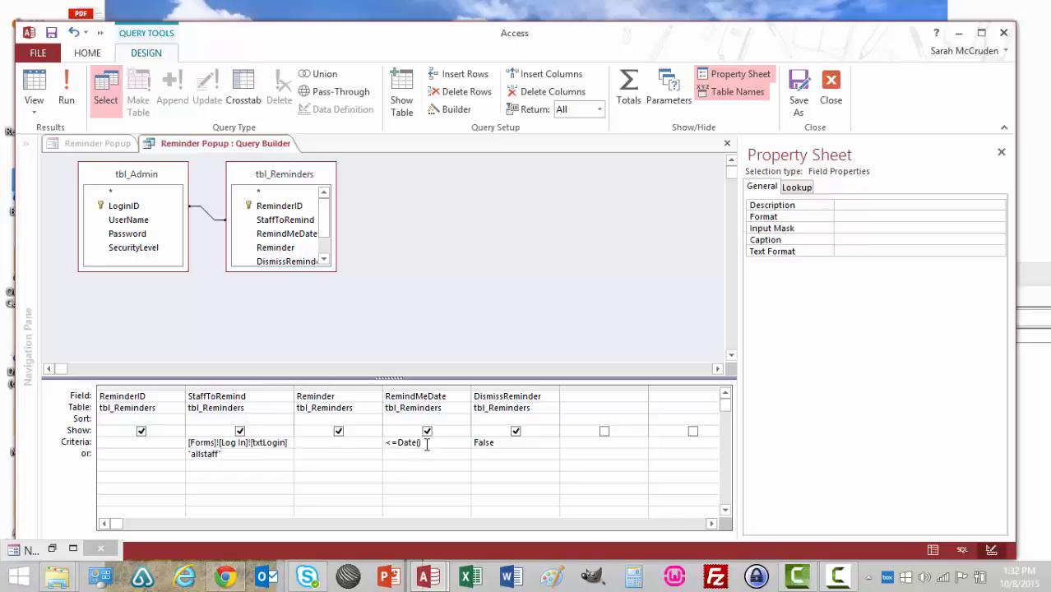
pyautogui.moveTo(424, 443); pyautogui.dragTo(370, 438)
pyautogui.hotkey('ctrl', 'c')
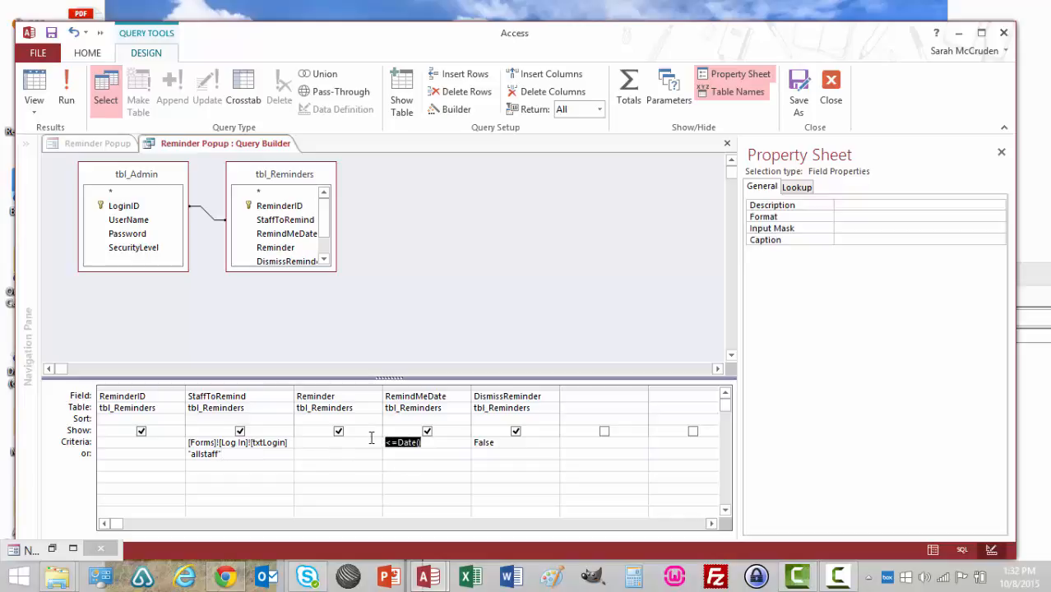
pyautogui.click(386, 457)
pyautogui.hotkey('ctrl', 'v')
pyautogui.click(502, 442)
pyautogui.click(463, 442)
pyautogui.hotkey('ctrl', 'c')
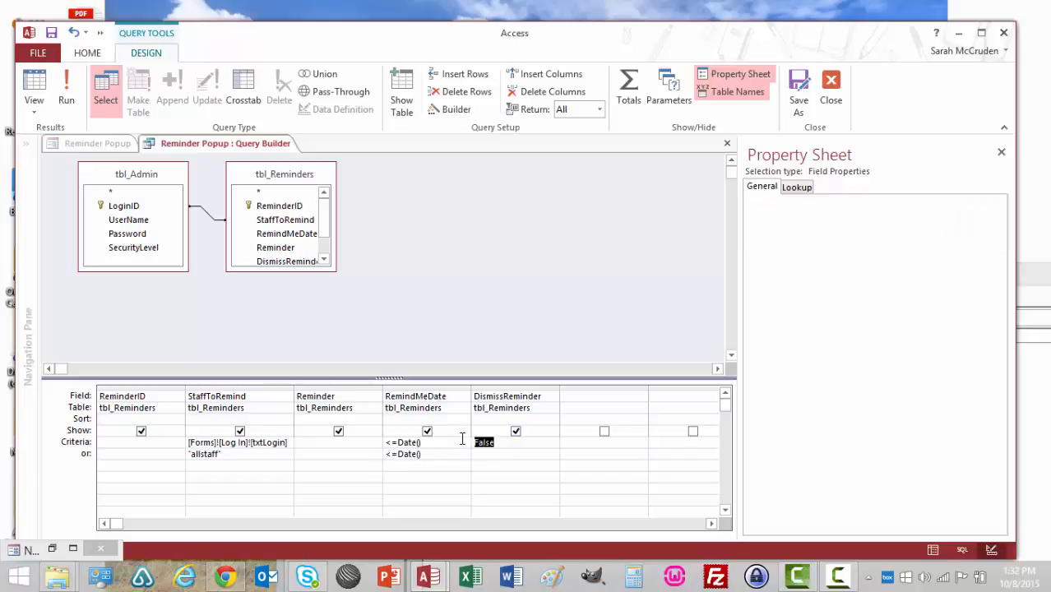
pyautogui.click(481, 454)
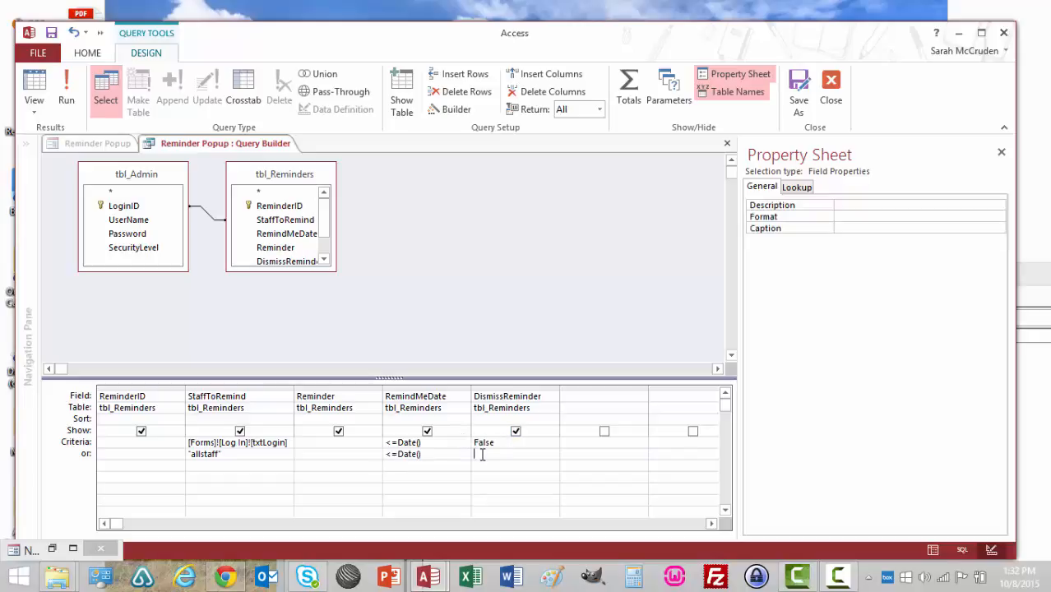
pyautogui.hotkey('ctrl', 'v')
pyautogui.click(54, 40)
pyautogui.click(829, 103)
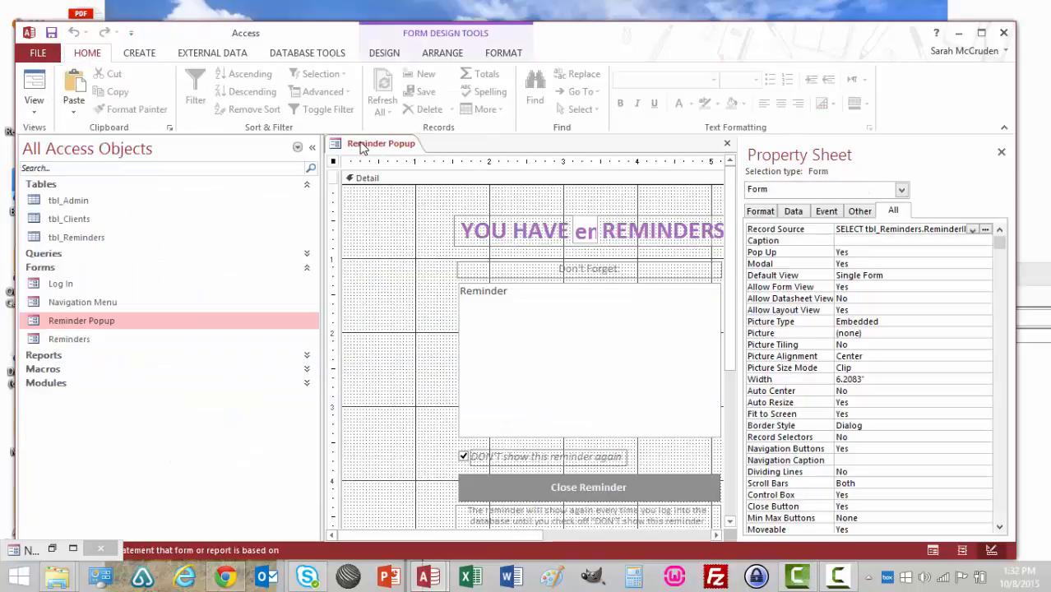
# Close the Reminder Popup design, saving the changes.
pyautogui.rightClick(362, 146)
pyautogui.click(372, 171)
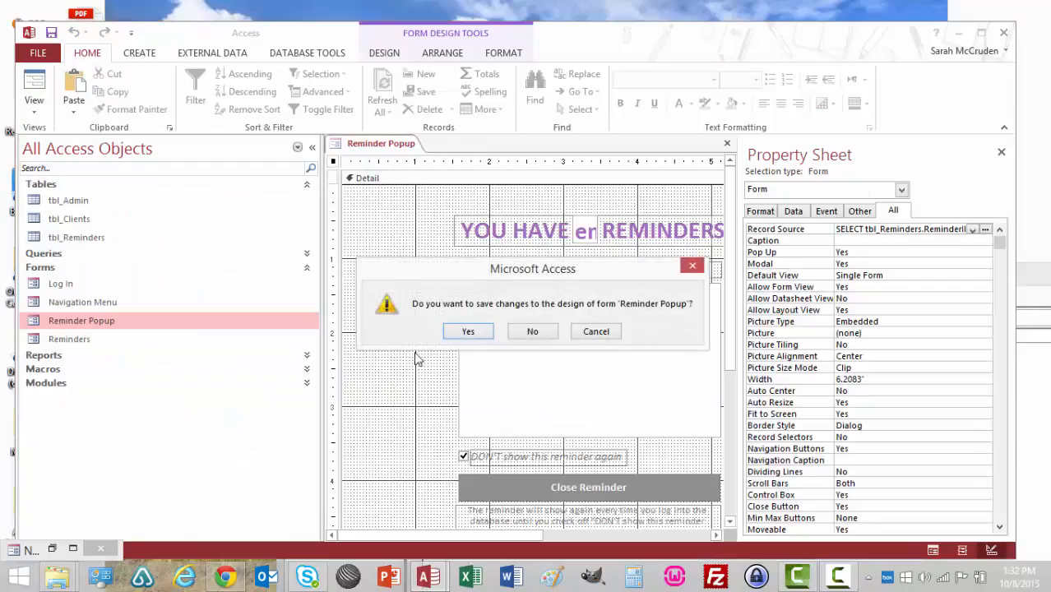
pyautogui.click(466, 332)
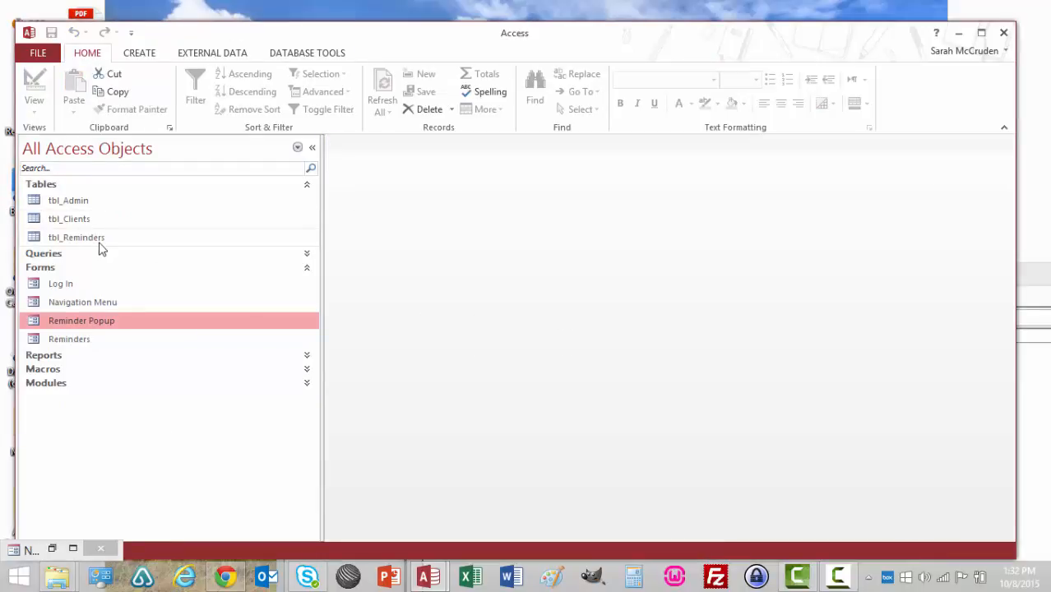
# Log in with the user's login ID and password; the popup shows 1 reminder.
pyautogui.doubleClick(66, 286)
pyautogui.write('sm')
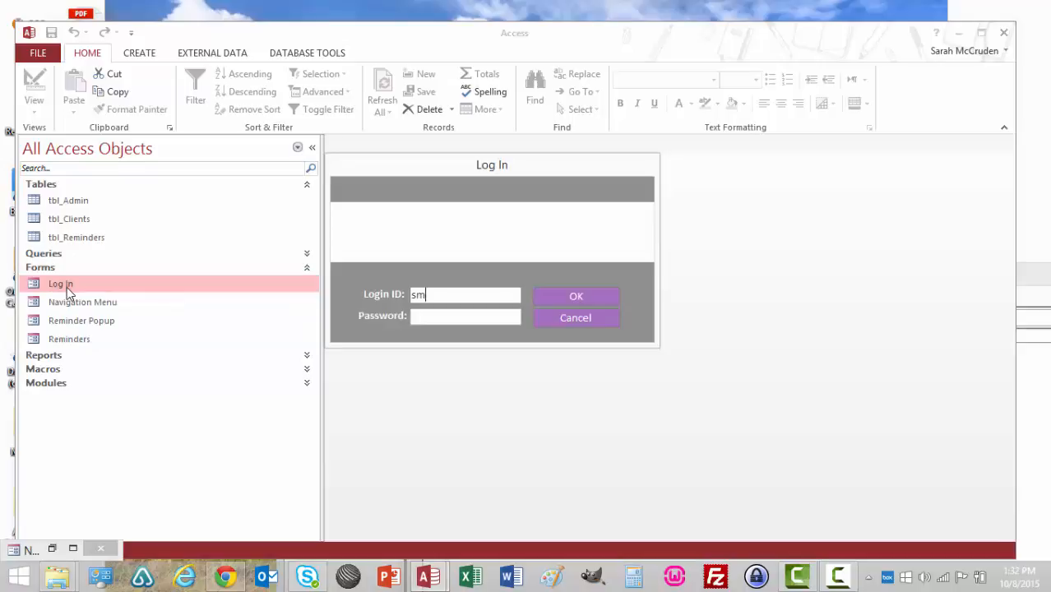
pyautogui.write('ccruden')
pyautogui.press('Tab')
pyautogui.write('********')
pyautogui.press('Return')
pyautogui.press('Return')
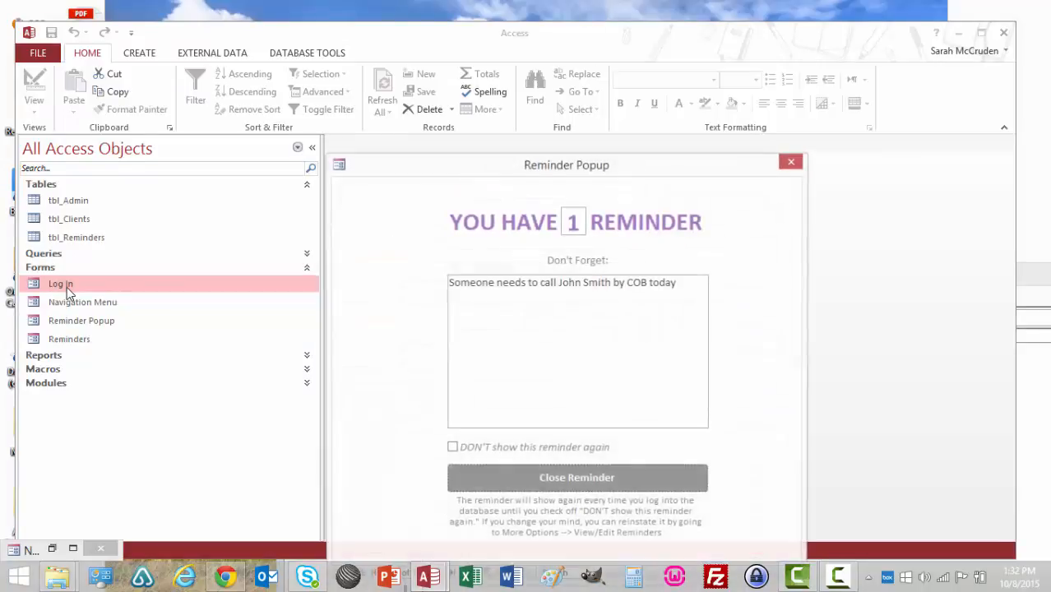
pyautogui.moveTo(446, 158); pyautogui.dragTo(525, 105)
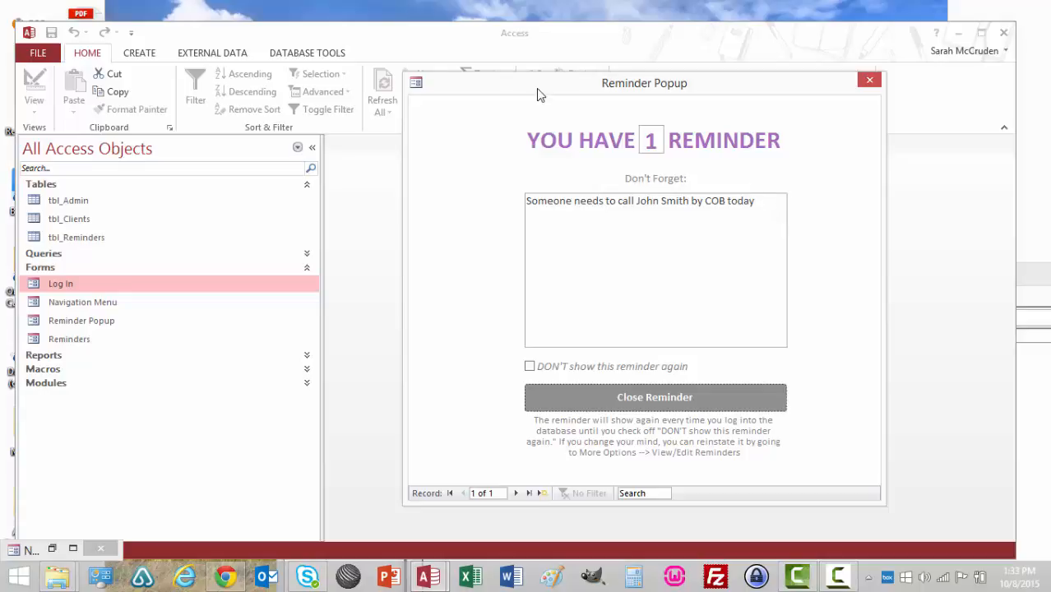
pyautogui.moveTo(536, 95)
pyautogui.mouseDown()
pyautogui.moveTo(421, 91)
pyautogui.moveTo(524, 111)
pyautogui.mouseUp()
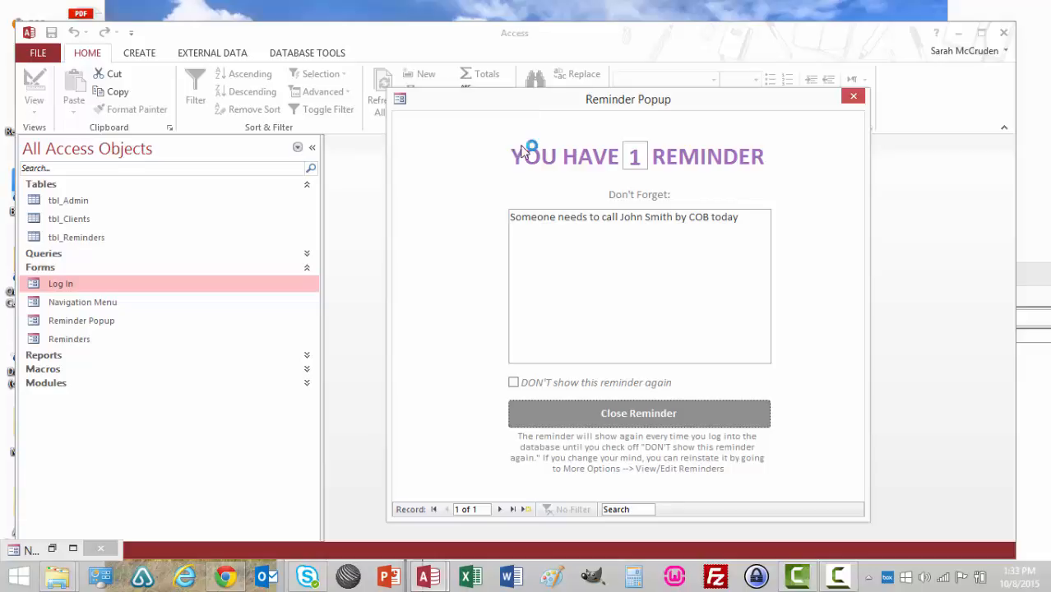
# Mark the ALL STAFF reminder as not to show again and close the popup.
pyautogui.click(514, 383)
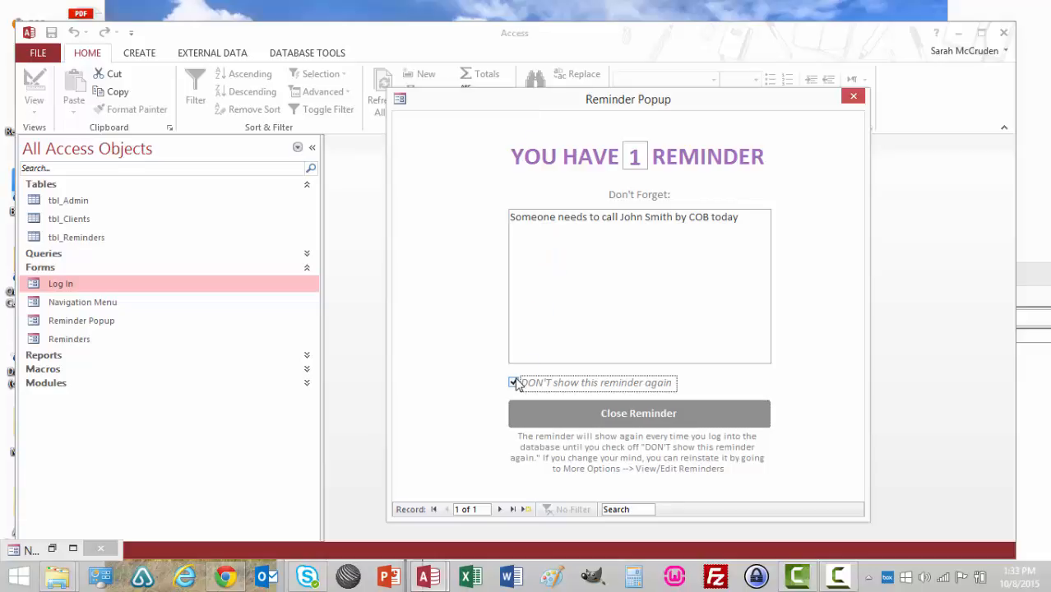
pyautogui.click(546, 416)
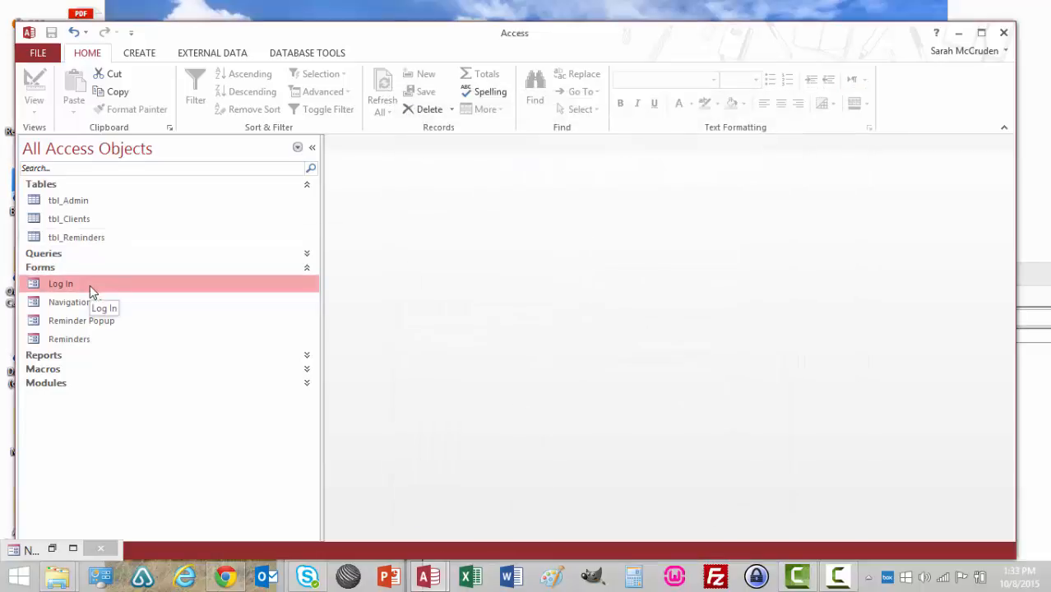
pyautogui.click(101, 548)
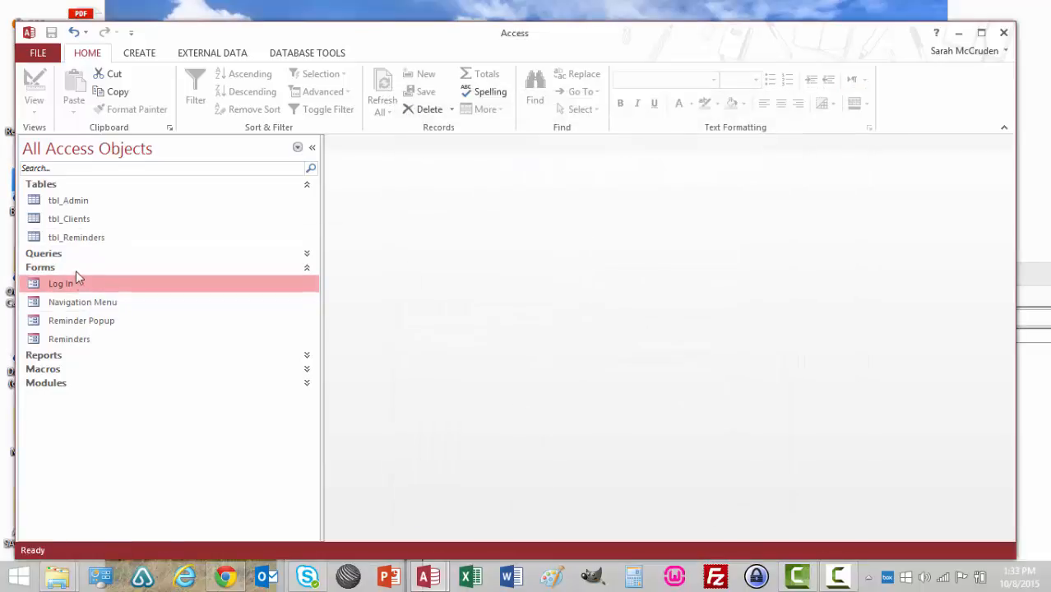
# Log in as a second user, confirm the popup shows 0 reminders, and close it.
pyautogui.doubleClick(80, 285)
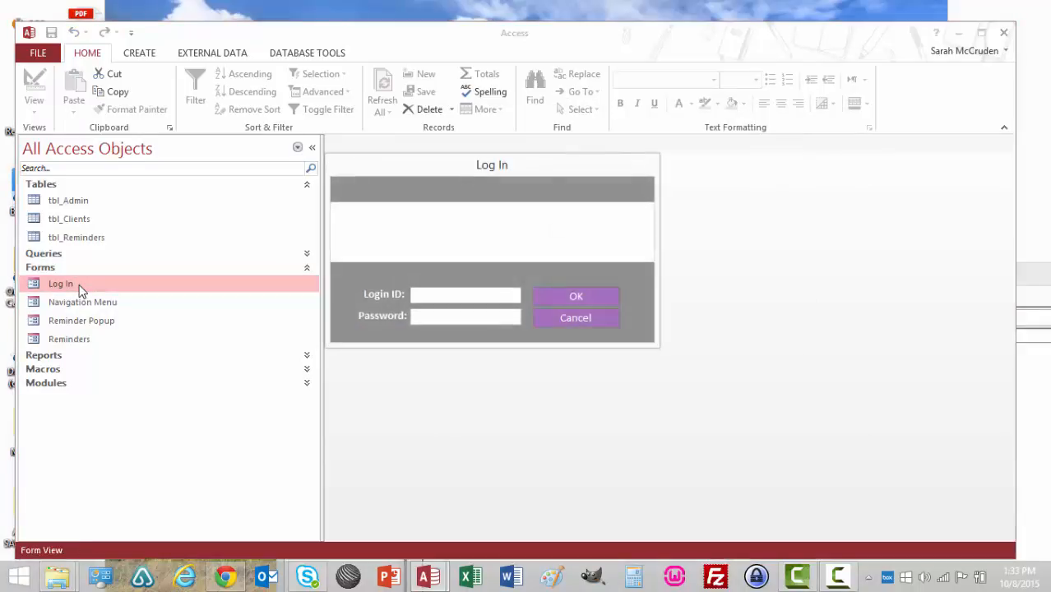
pyautogui.write('jdoe')
pyautogui.write('********')
pyautogui.press('Return')
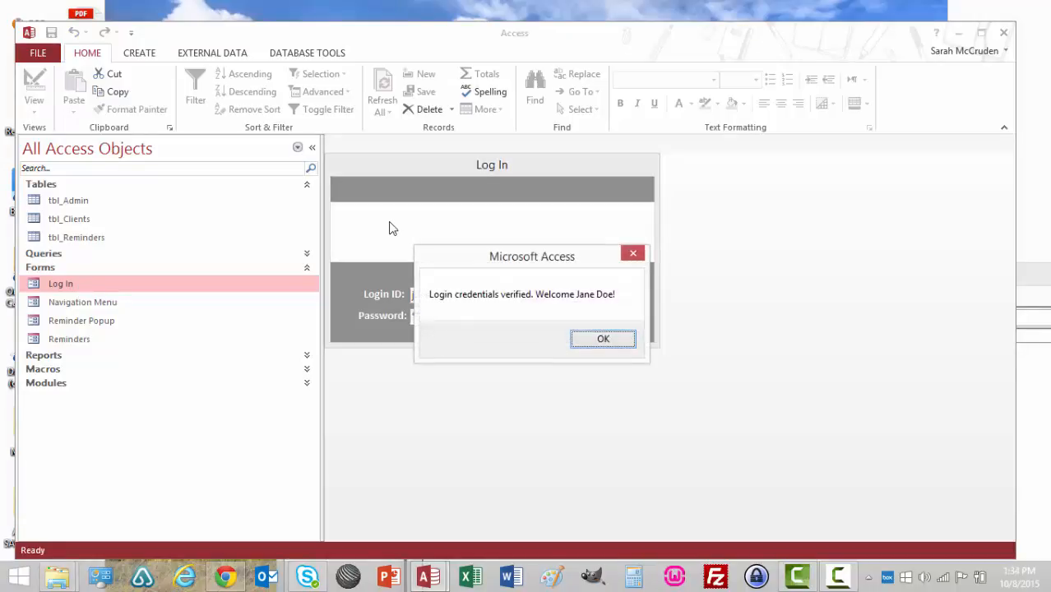
pyautogui.press('Return')
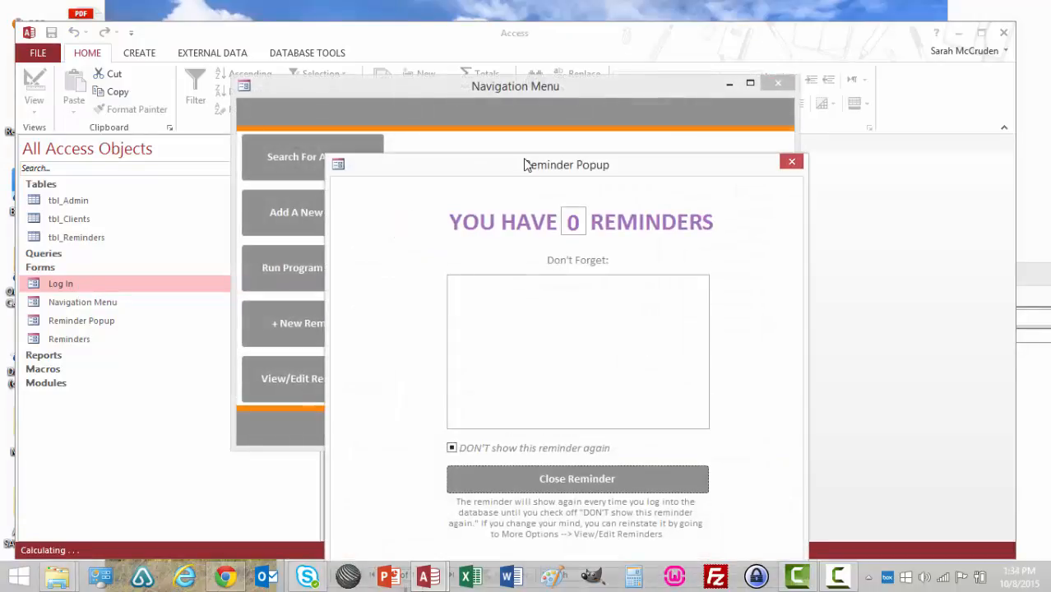
pyautogui.moveTo(512, 161); pyautogui.dragTo(539, 103)
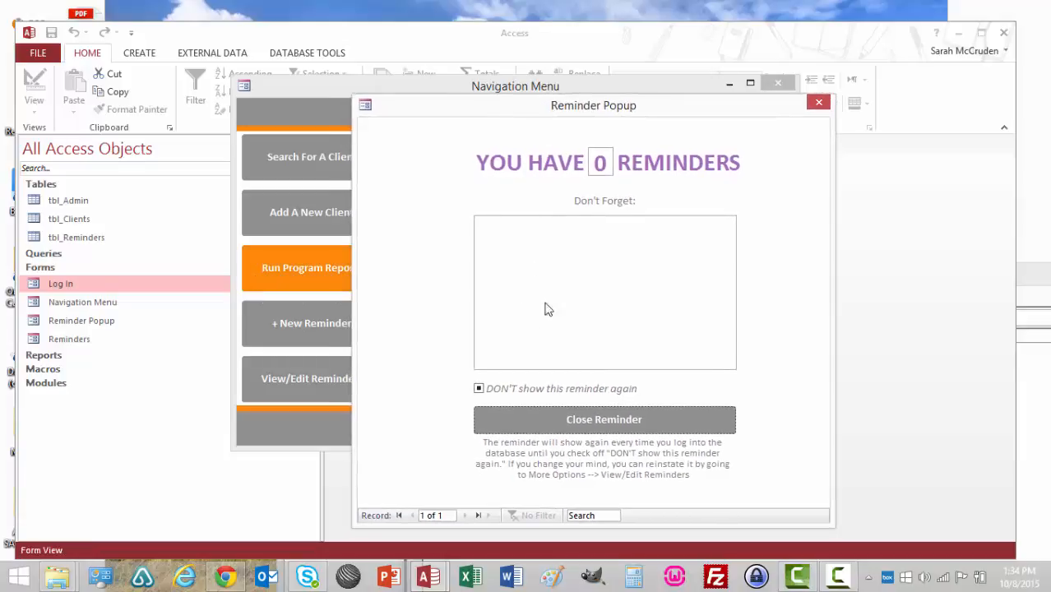
pyautogui.click(508, 411)
pyautogui.moveTo(582, 112); pyautogui.dragTo(649, 94)
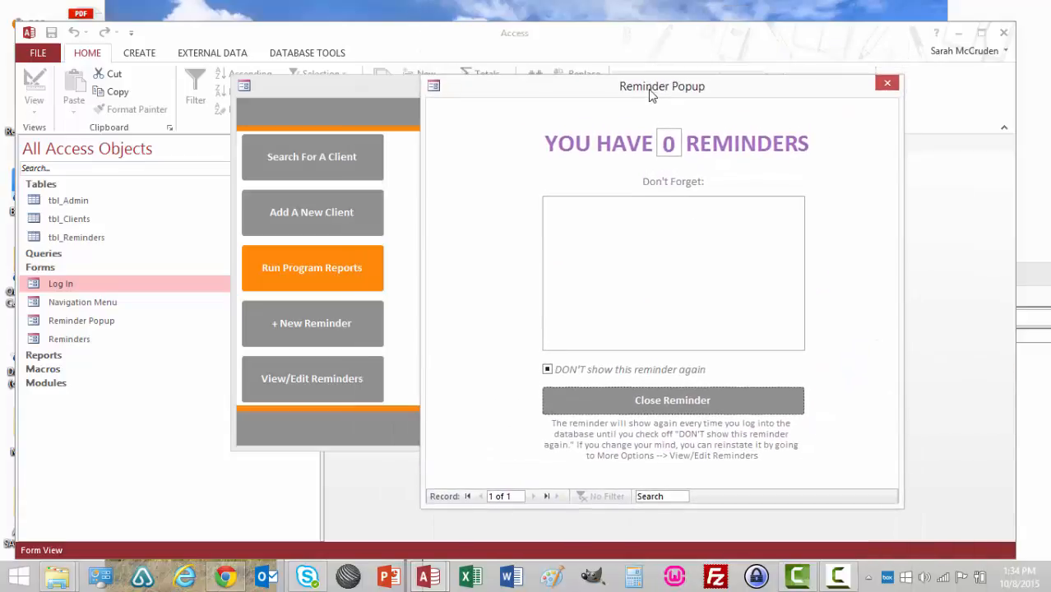
pyautogui.click(887, 83)
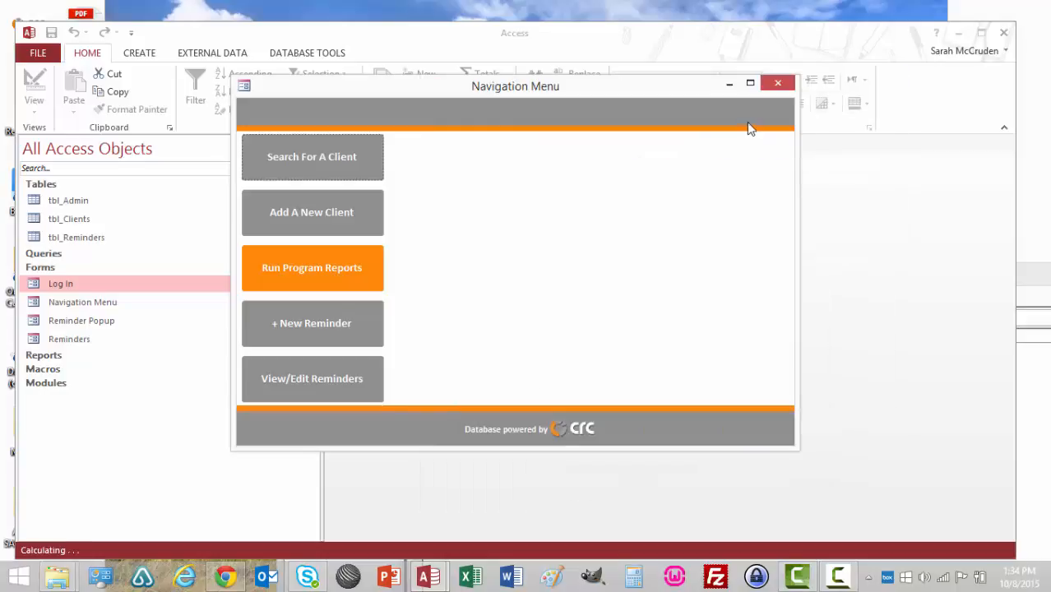
pyautogui.click(784, 87)
# Open tbl_Reminders, confirm record 7 for ALL STAFF is dismissed, and close the table.
pyautogui.doubleClick(118, 237)
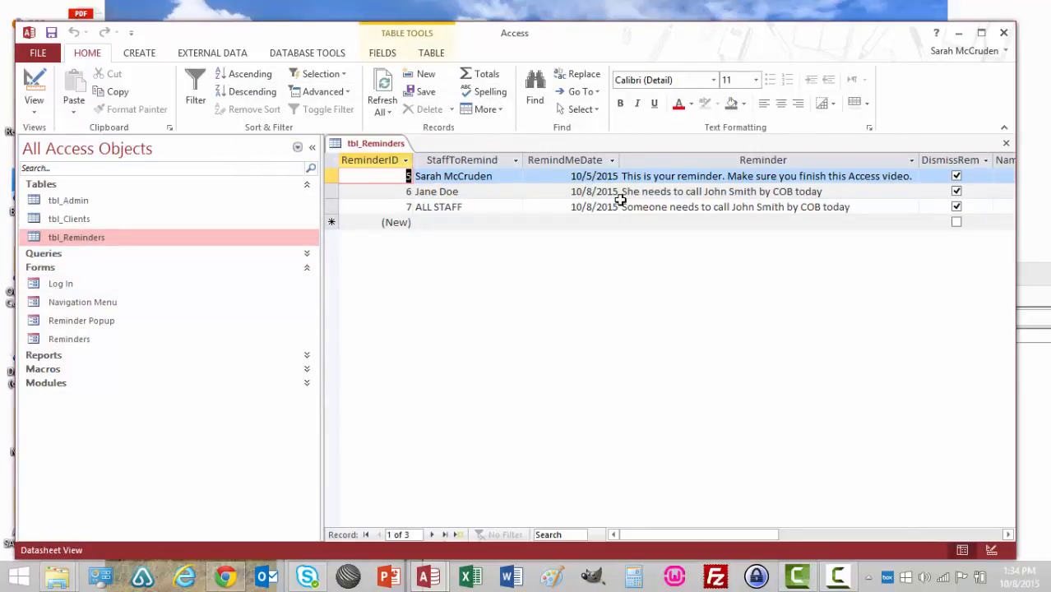
pyautogui.click(681, 207)
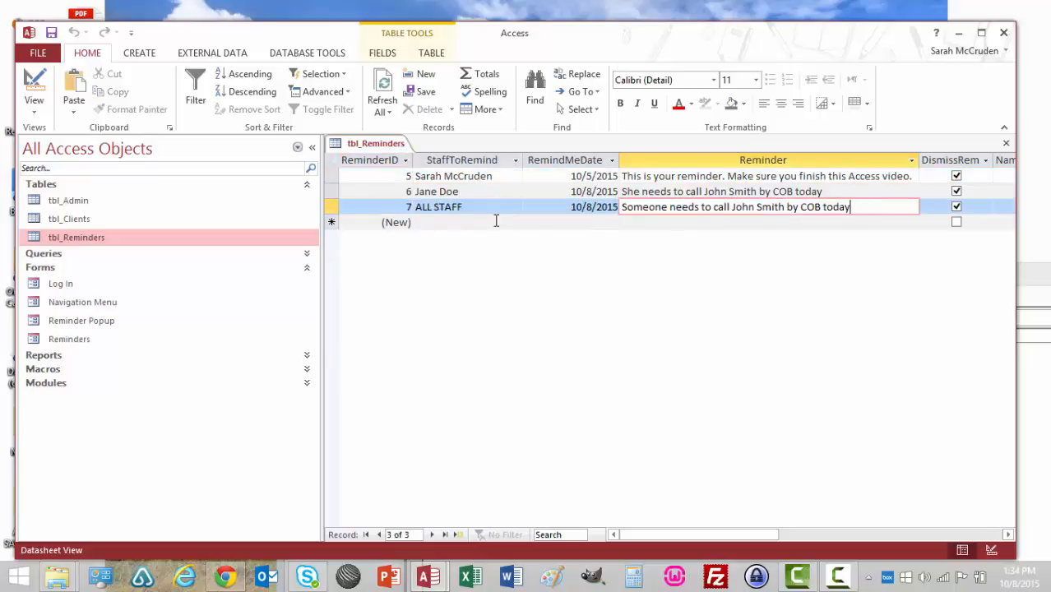
pyautogui.press('F2')
pyautogui.click(685, 210)
pyautogui.rightClick(366, 143)
pyautogui.click(390, 176)
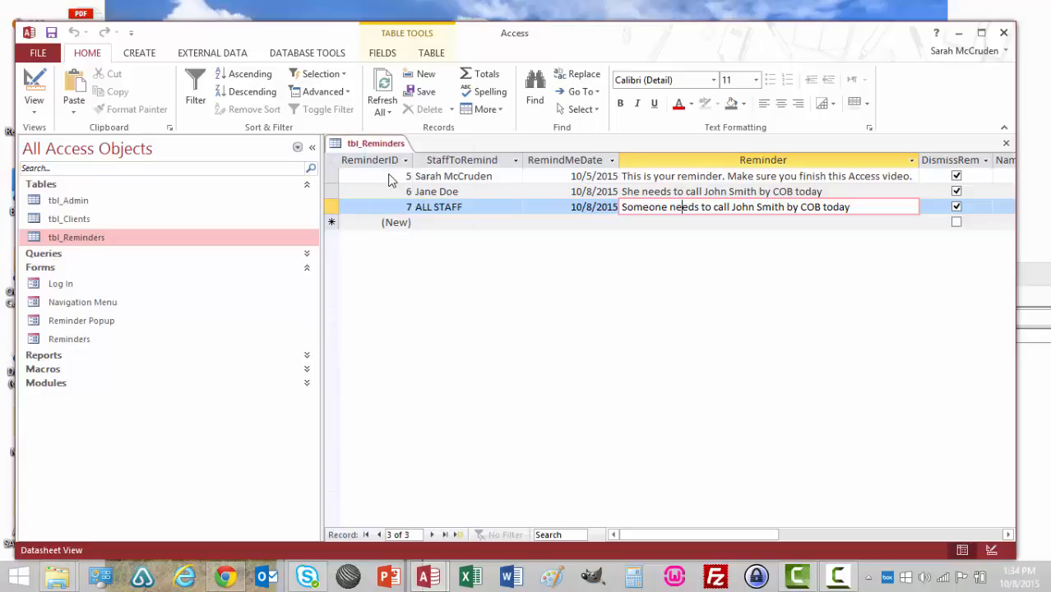